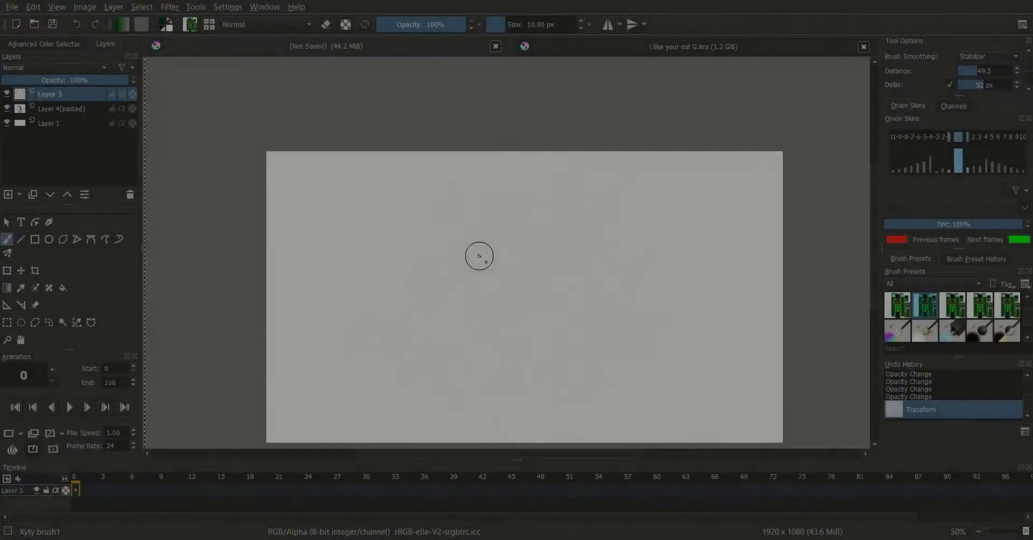
Ink the upper left hair strands in dark green on Layer 3 with the 11 px brush
drag(540, 182, 845, 321)
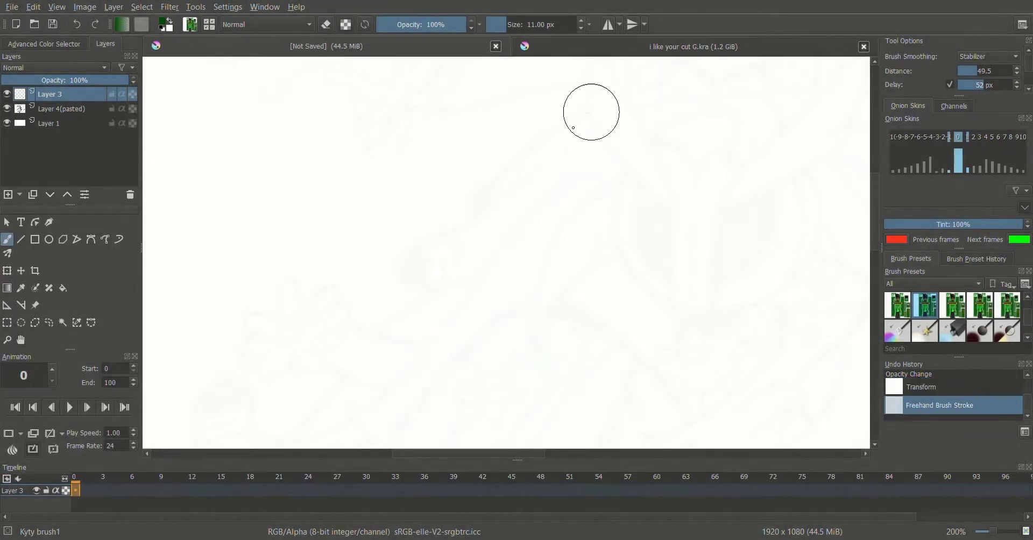
drag(581, 141, 484, 229)
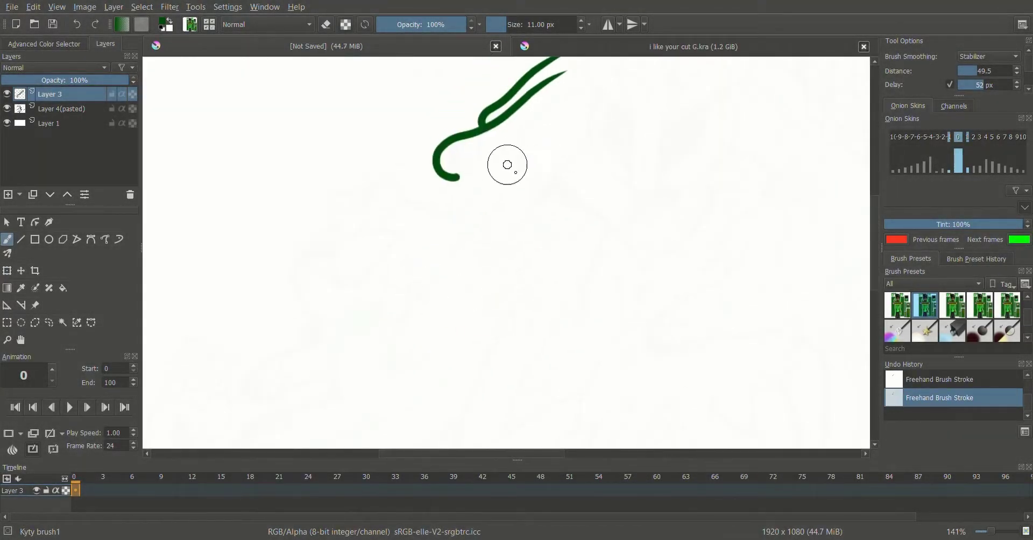
drag(464, 248, 417, 312)
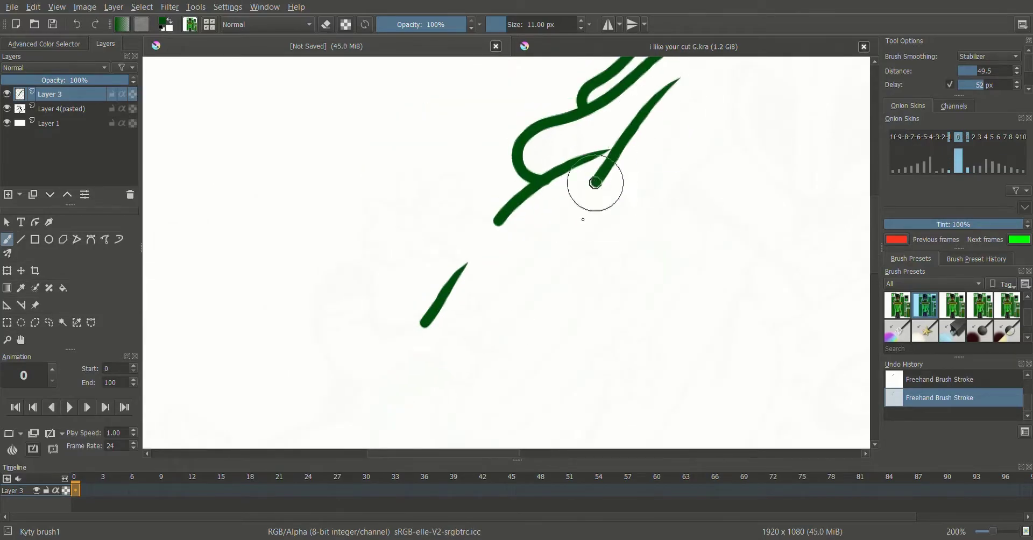
scroll(498, 281, down, 2)
scroll(660, 80, up, 2)
drag(659, 80, 437, 319)
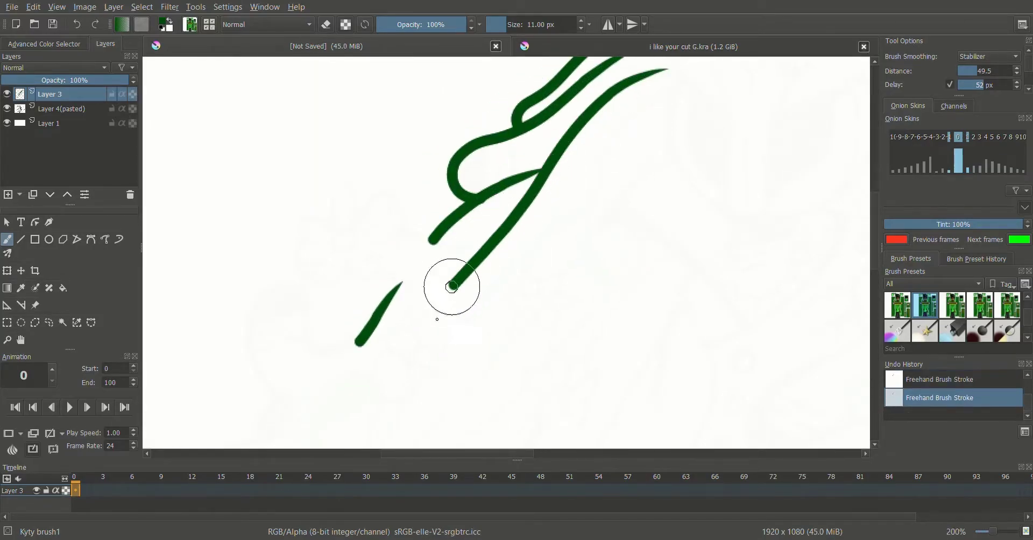
Extend the long left strand into a curled tip and draw a second curled lock beneath it
scroll(350, 383, down, 3)
mouse_move(616, 169)
mouse_down()
mouse_move(512, 284)
mouse_move(377, 262)
mouse_up()
scroll(388, 407, down, 4)
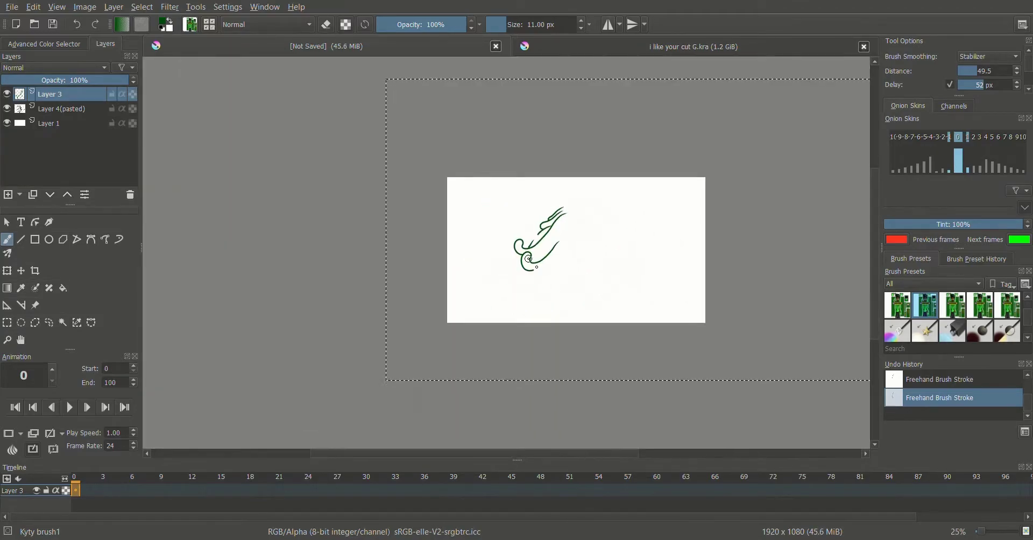
scroll(584, 263, up, 2)
scroll(584, 263, up, 3)
right_click(584, 264)
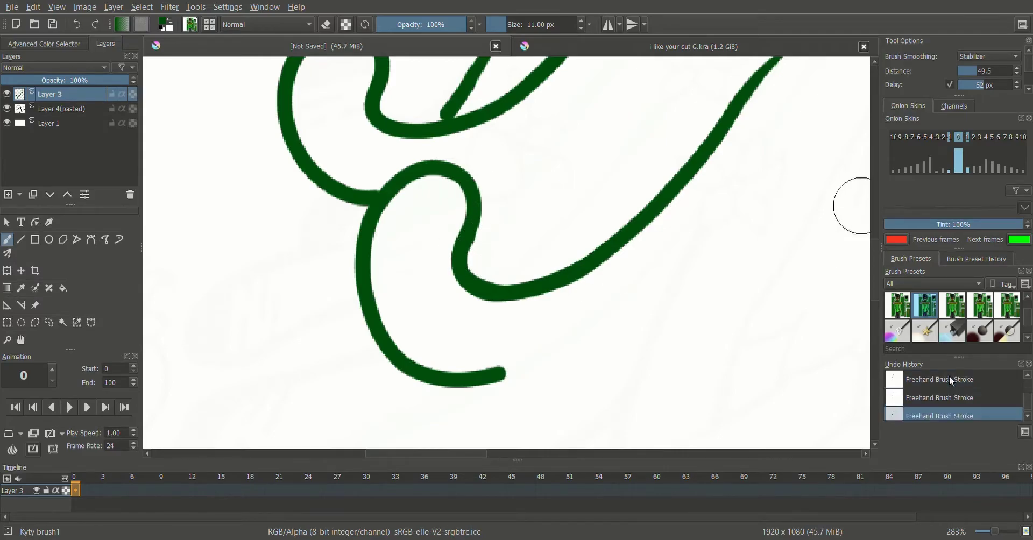
Sketch the short strand lines beside the second curled lock and undo the last stroke
scroll(559, 278, down, 6)
scroll(587, 215, up, 4)
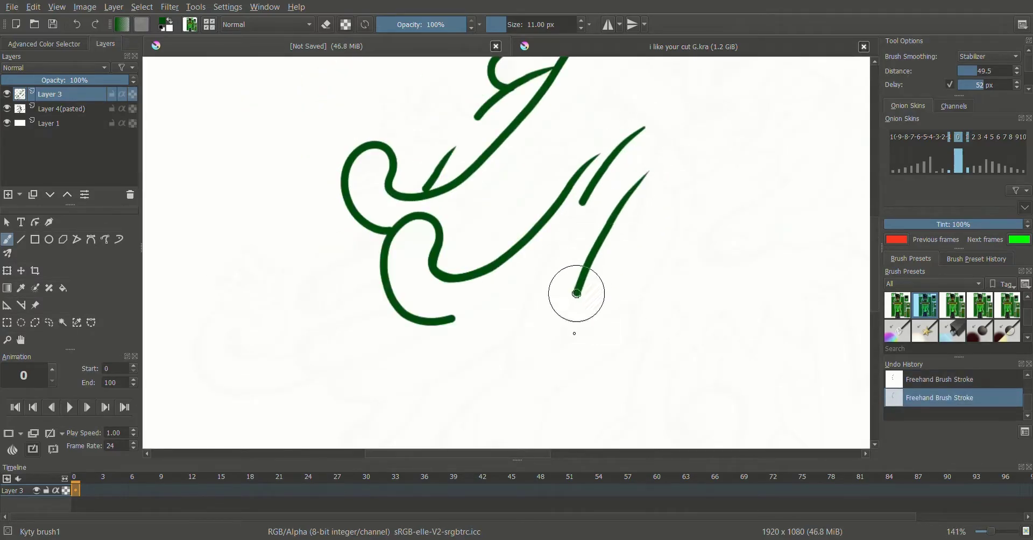
scroll(580, 286, down, 2)
key(ctrl+z)
Draw the two looped lock tips that cross the straight strands at the lower left of the hair
scroll(661, 214, up, 3)
mouse_move(661, 214)
mouse_down()
mouse_move(503, 416)
mouse_move(452, 323)
mouse_move(522, 294)
mouse_up()
scroll(522, 293, down, 4)
scroll(522, 294, up, 6)
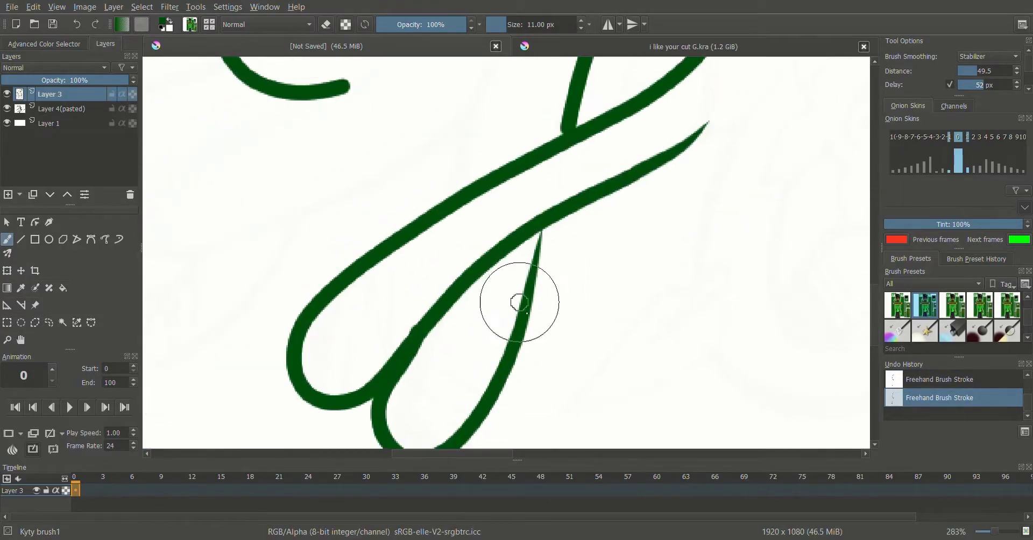
scroll(533, 215, down, 5)
scroll(628, 203, up, 5)
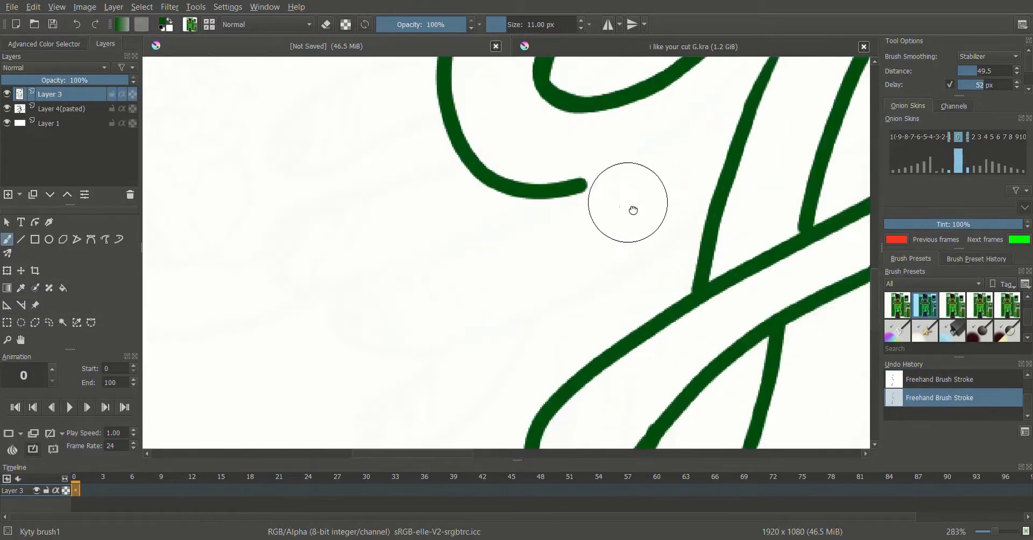
Draw a long rounded lock sweeping out from under the second curl, replacing its first stroke
scroll(628, 203, down, 2)
mouse_move(664, 253)
mouse_down()
mouse_move(495, 249)
mouse_move(695, 188)
mouse_up()
key(ctrl+z)
mouse_move(769, 134)
mouse_down()
mouse_move(640, 237)
mouse_move(500, 378)
mouse_up()
scroll(554, 350, down, 5)
scroll(498, 310, up, 5)
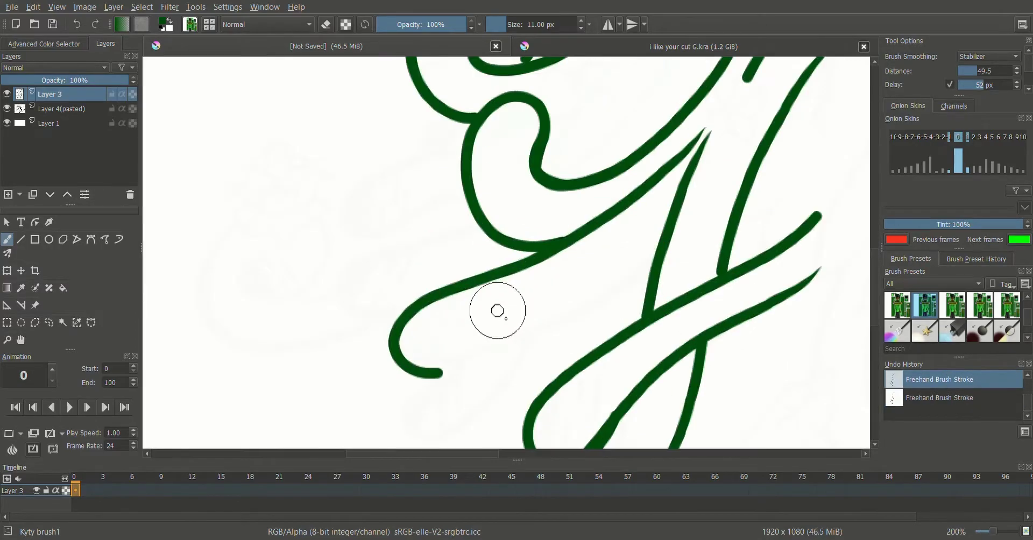
Undo the trial stroke and draw the small connecting lock behind the two left curls
scroll(498, 311, up, 5)
mouse_move(562, 185)
mouse_down()
mouse_move(431, 289)
mouse_move(635, 328)
mouse_move(396, 438)
mouse_move(602, 203)
mouse_move(602, 80)
mouse_up()
key(ctrl+z)
scroll(601, 79, up, 2)
drag(401, 282, 369, 422)
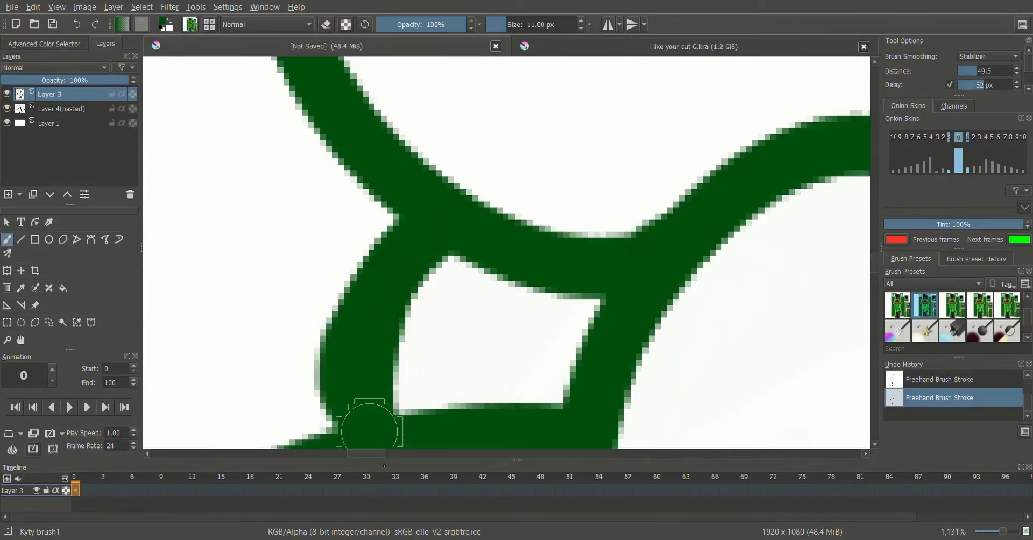
Draw the upper right strands and two U-shaped locks hanging below them
scroll(370, 422, down, 10)
scroll(324, 123, up, 4)
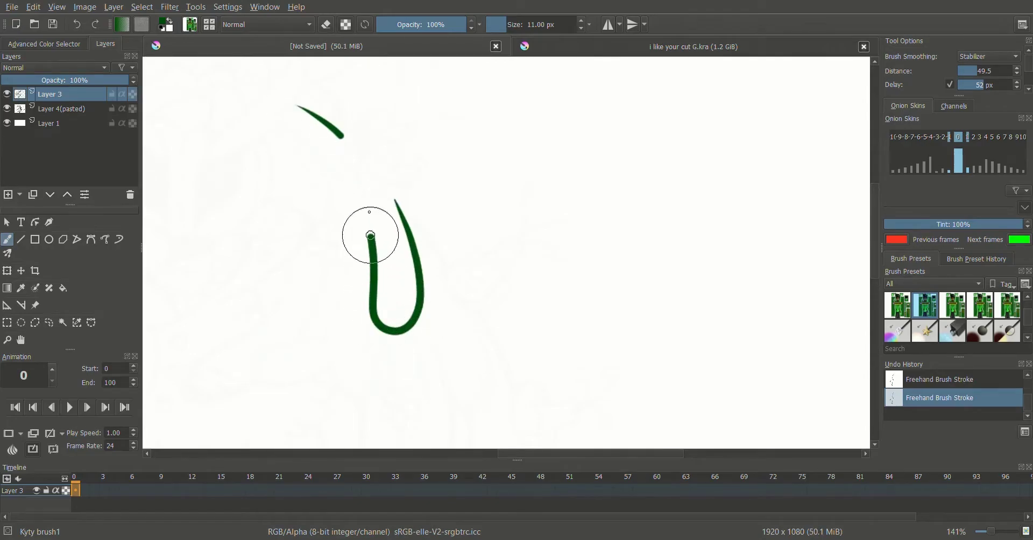
drag(417, 250, 463, 199)
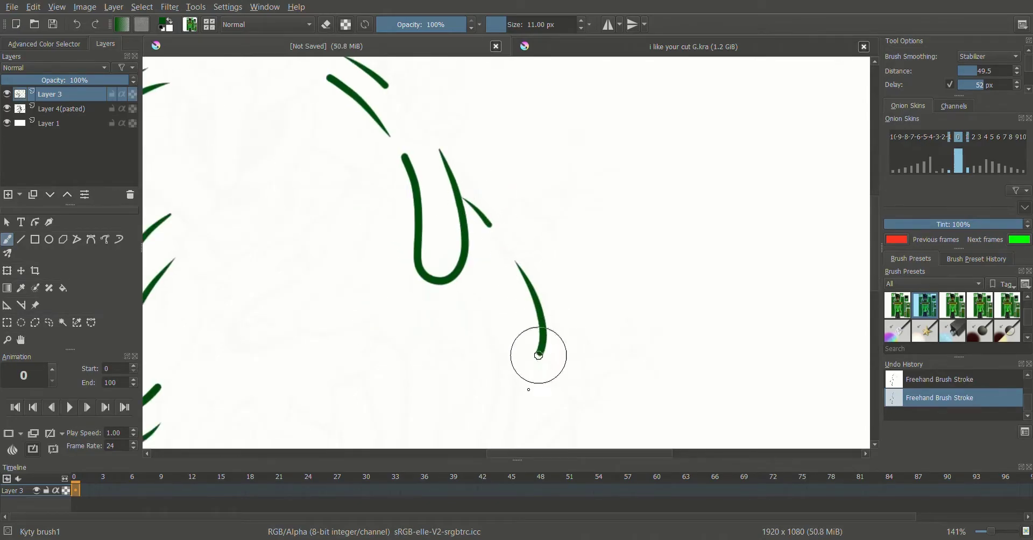
scroll(450, 235, down, 6)
scroll(558, 291, up, 5)
Draw the long curved lock with a hooked tip at the lower middle, plus a short strand inside it
right_click(596, 271)
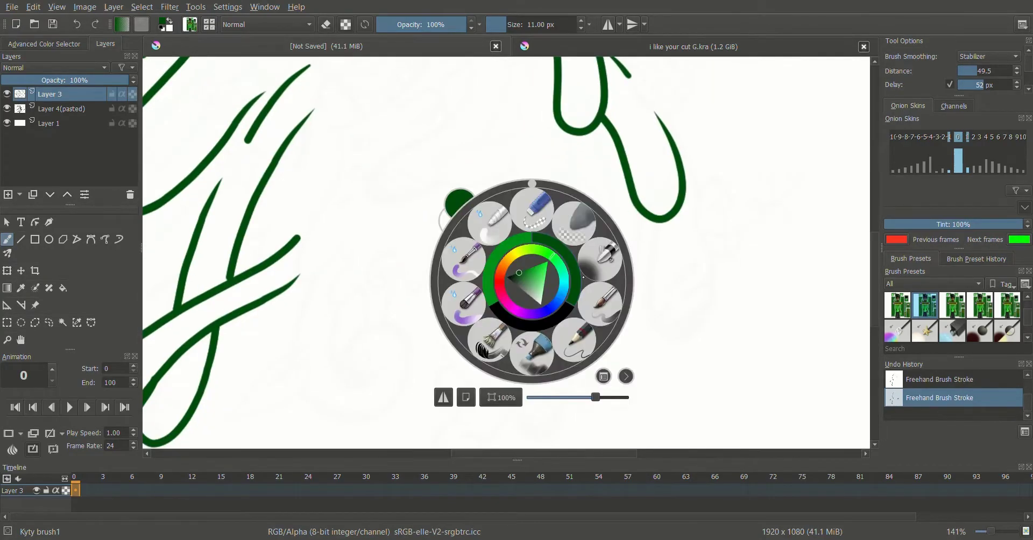
drag(596, 271, 606, 221)
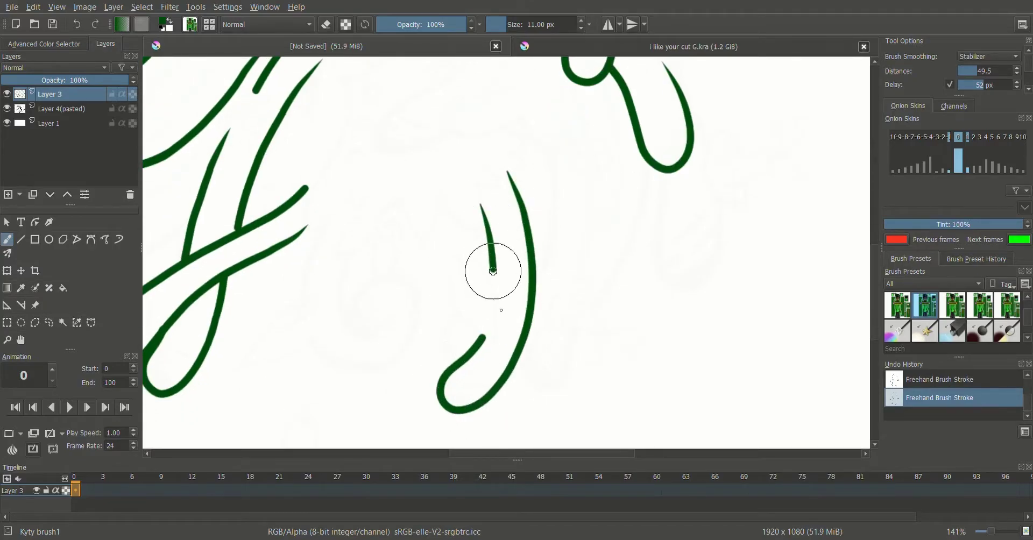
scroll(487, 306, down, 6)
scroll(623, 125, up, 3)
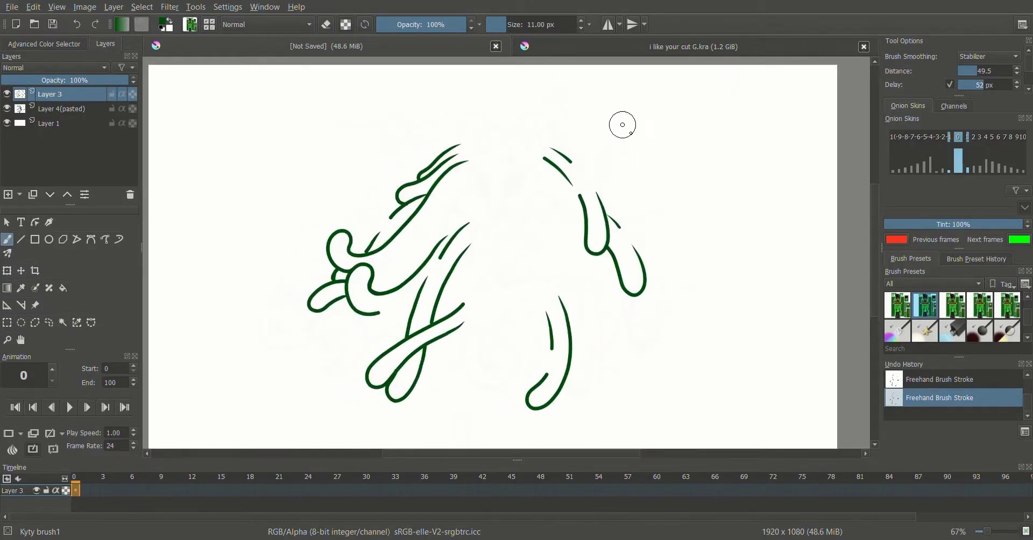
Draw the hooked start of a spiral curl between the left and right hair, reverting a stroke through the undo history
scroll(612, 282, up, 3)
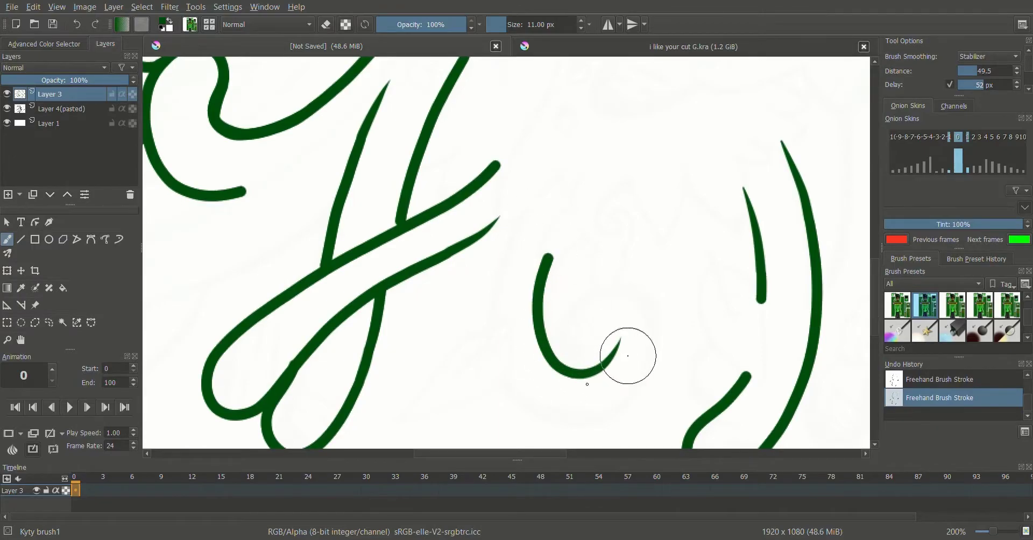
click(909, 379)
scroll(673, 300, up, 3)
mouse_move(673, 299)
mouse_down()
mouse_move(519, 230)
mouse_move(538, 139)
mouse_up()
right_click(680, 369)
click(539, 343)
scroll(539, 343, down, 2)
scroll(662, 286, up, 1)
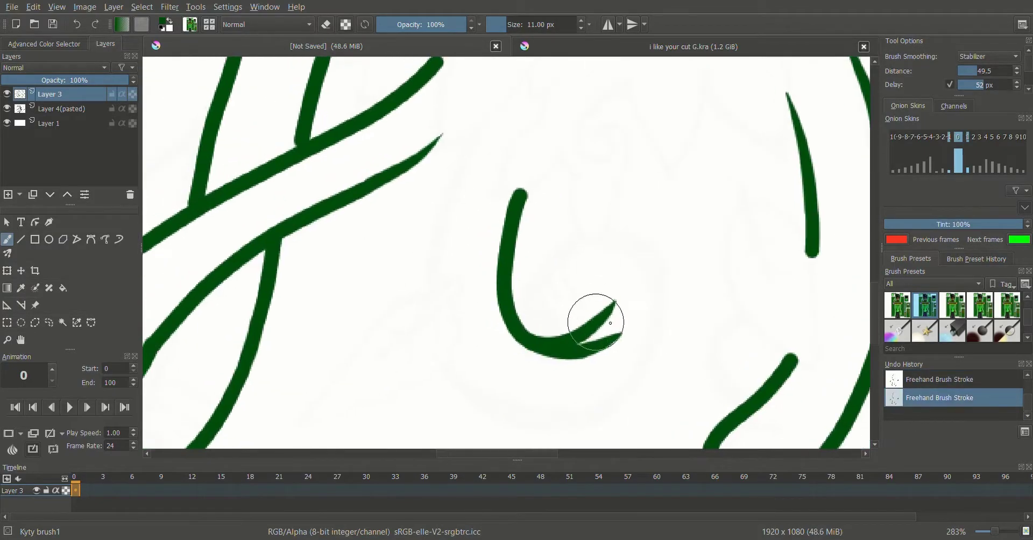
Complete the spiral curl's outer arcs and add a short strand beside the outer right U-shaped lock
scroll(646, 381, down, 2)
scroll(434, 276, down, 4)
scroll(554, 337, up, 4)
scroll(554, 336, down, 2)
scroll(574, 128, up, 3)
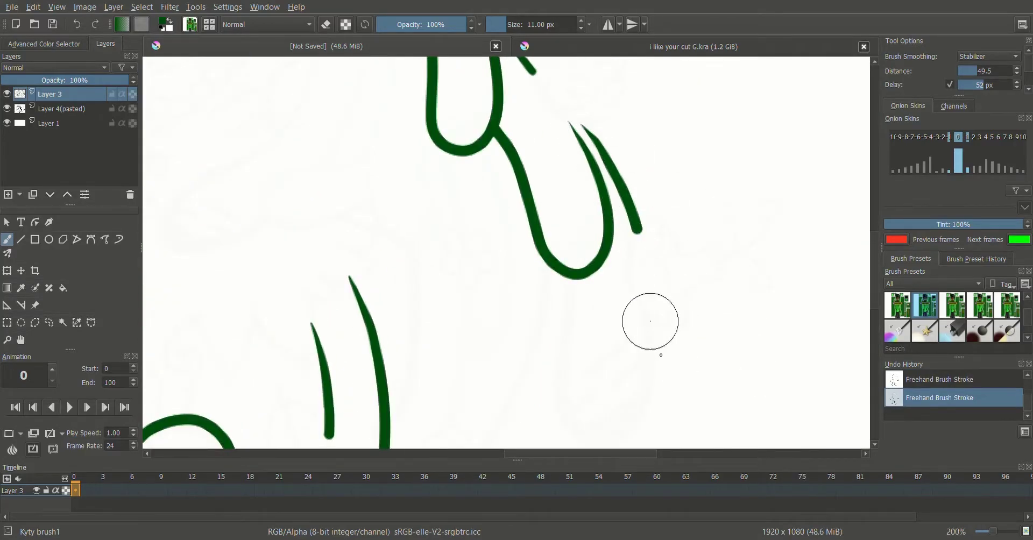
Draw a U-shaped lock hanging from the outer right lock and a small U-shaped lock further inward
scroll(563, 370, up, 1)
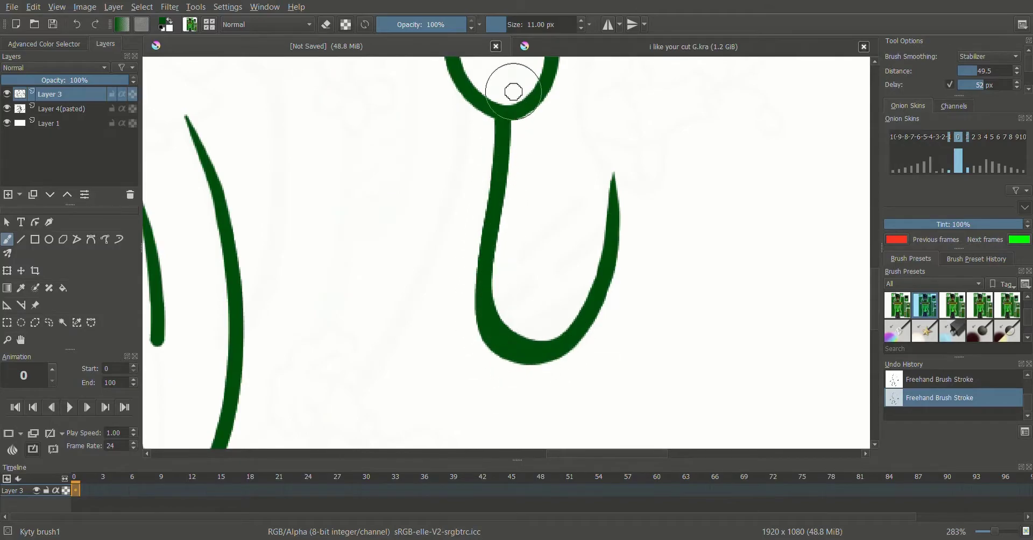
scroll(468, 258, down, 2)
scroll(477, 131, up, 1)
scroll(508, 219, up, 1)
scroll(469, 139, down, 1)
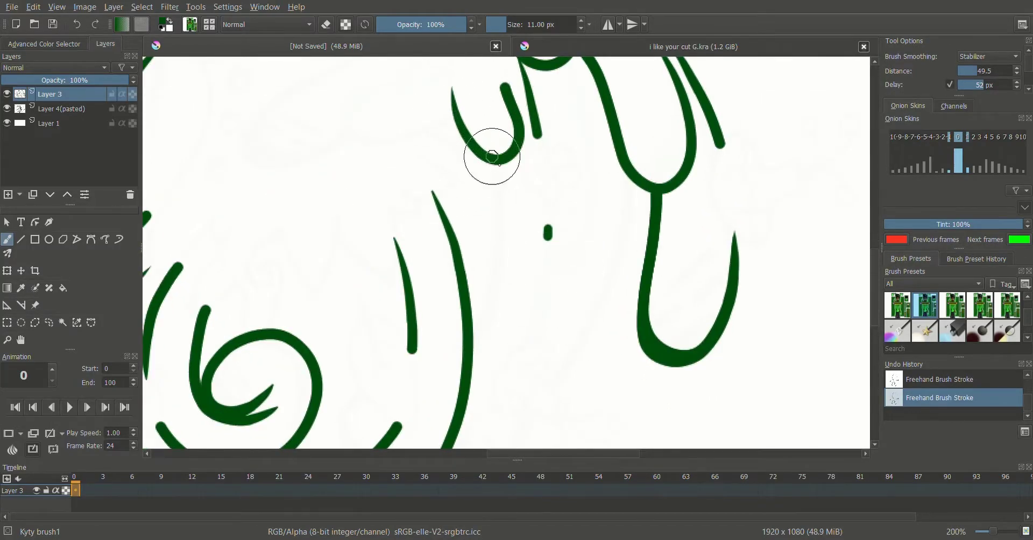
Connect the small U-shaped lock to the long curved lock and draw a straight strand beside it
drag(493, 156, 475, 430)
scroll(686, 323, up, 2)
drag(408, 161, 377, 398)
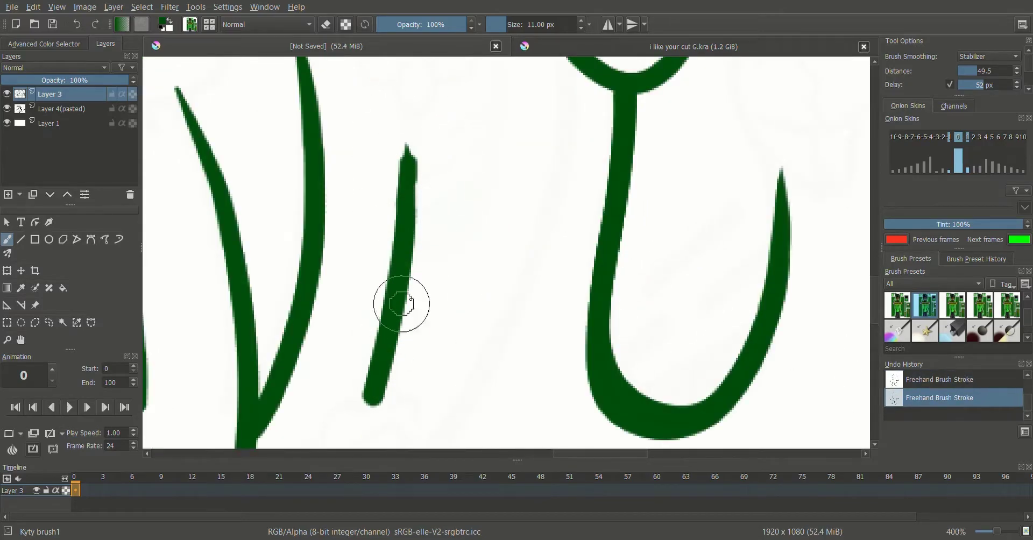
scroll(513, 370, down, 6)
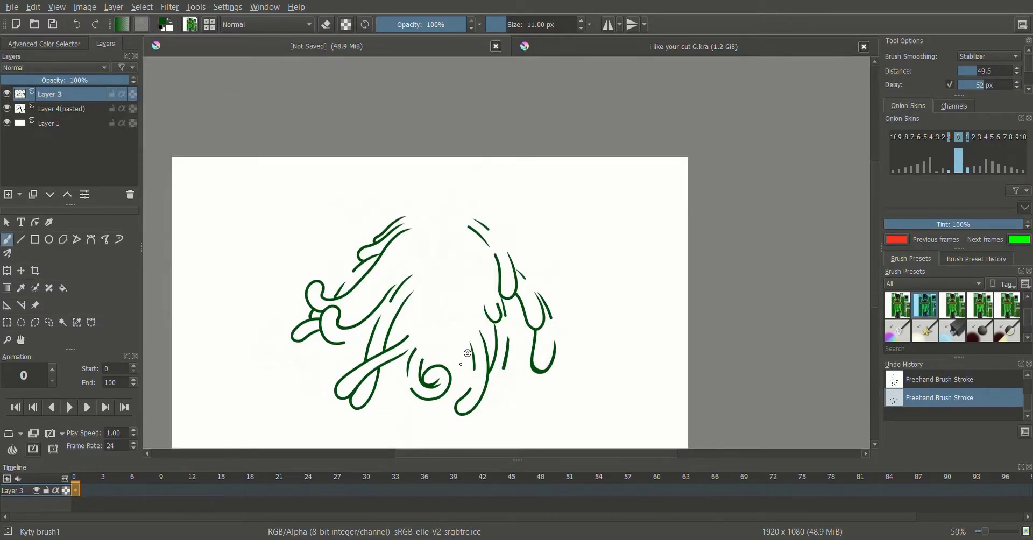
scroll(467, 353, down, 1)
scroll(541, 325, up, 5)
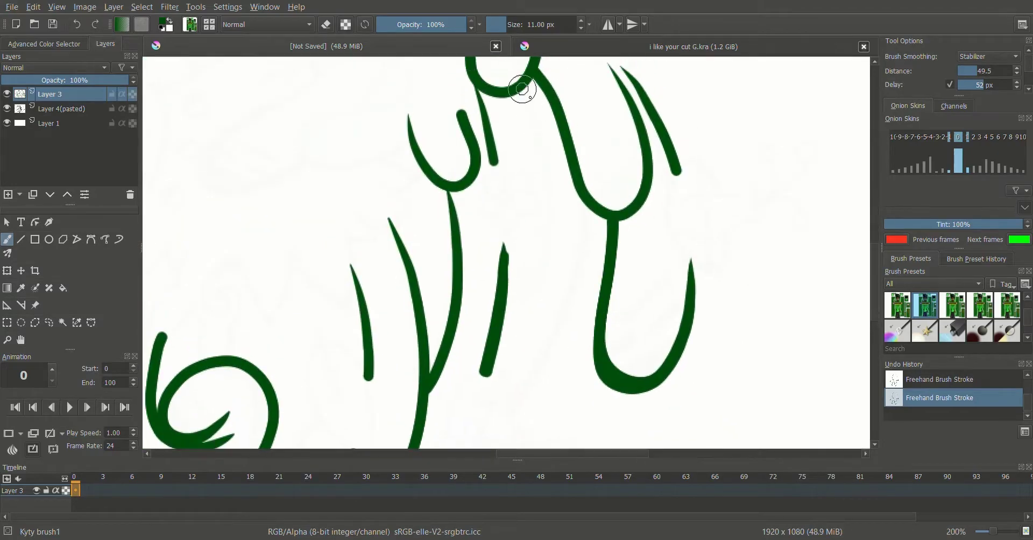
Undo the last stroke and draw a long strand hooking into the straight strand between the right locks
scroll(538, 275, up, 2)
key(ctrl+z)
scroll(737, 274, down, 1)
mouse_move(636, 108)
mouse_down()
mouse_move(665, 216)
mouse_move(670, 329)
mouse_up()
scroll(670, 328, down, 3)
scroll(632, 317, up, 2)
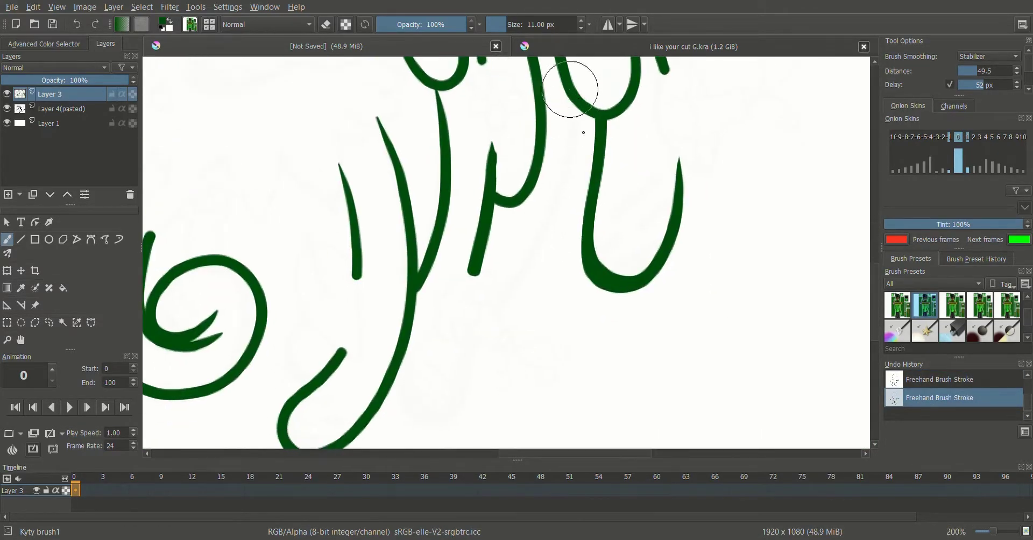
Draw two rounded inward-pointing locks inside the right hair with short strands above them
scroll(430, 355, up, 1)
scroll(449, 374, down, 4)
scroll(639, 438, up, 3)
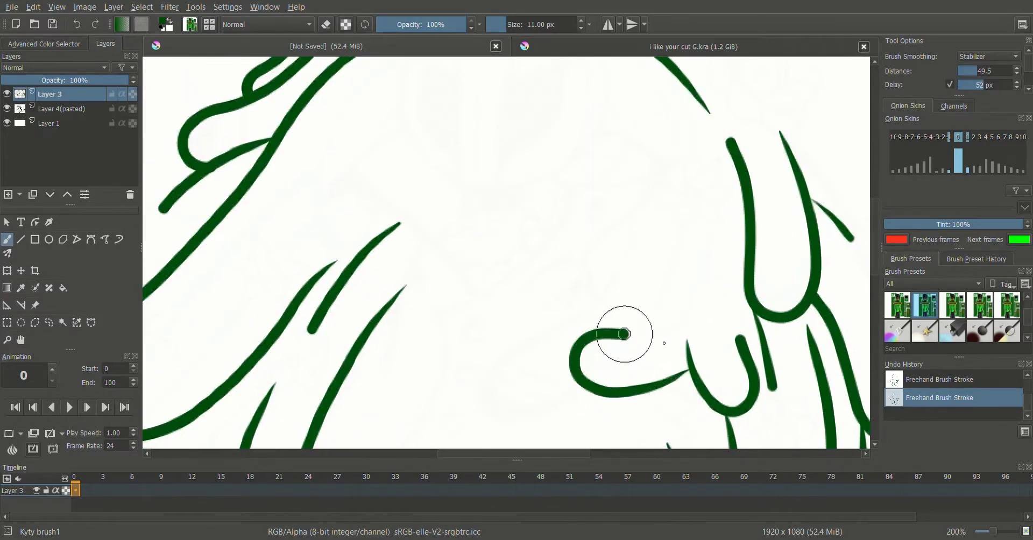
drag(612, 280, 555, 398)
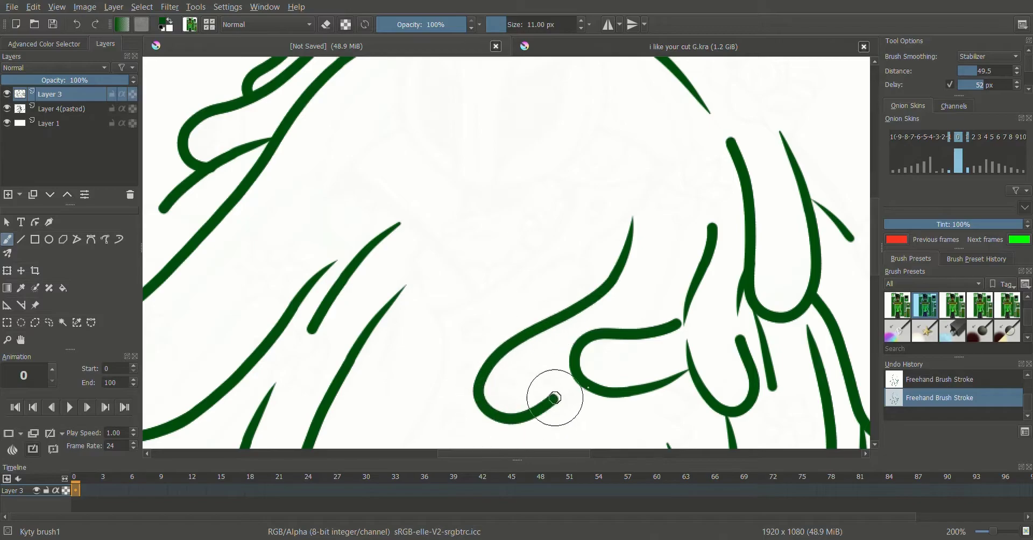
drag(651, 334, 652, 335)
drag(625, 161, 697, 310)
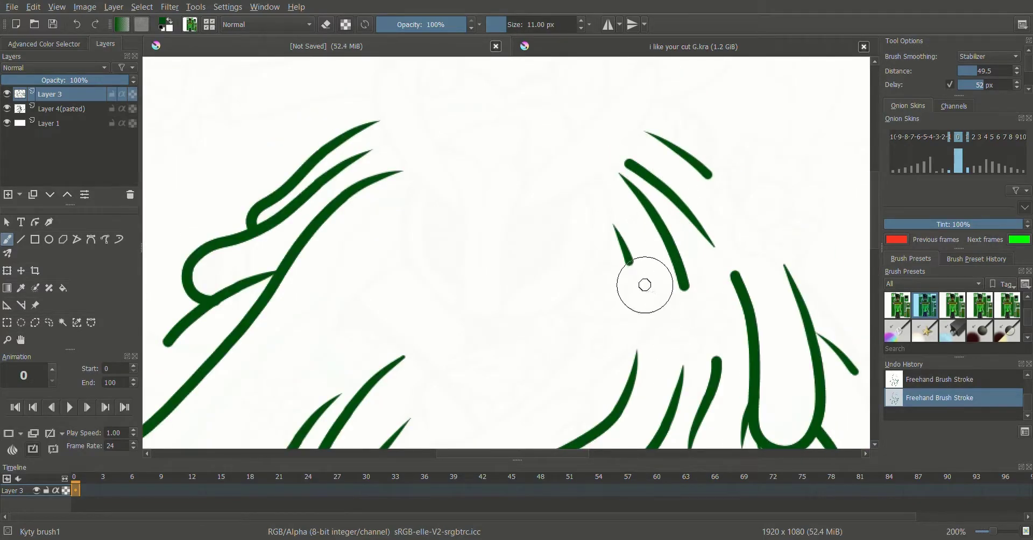
Close the lower edge of the long left lock and add another rounded lock behind it
scroll(630, 296, down, 2)
scroll(617, 310, left, 5)
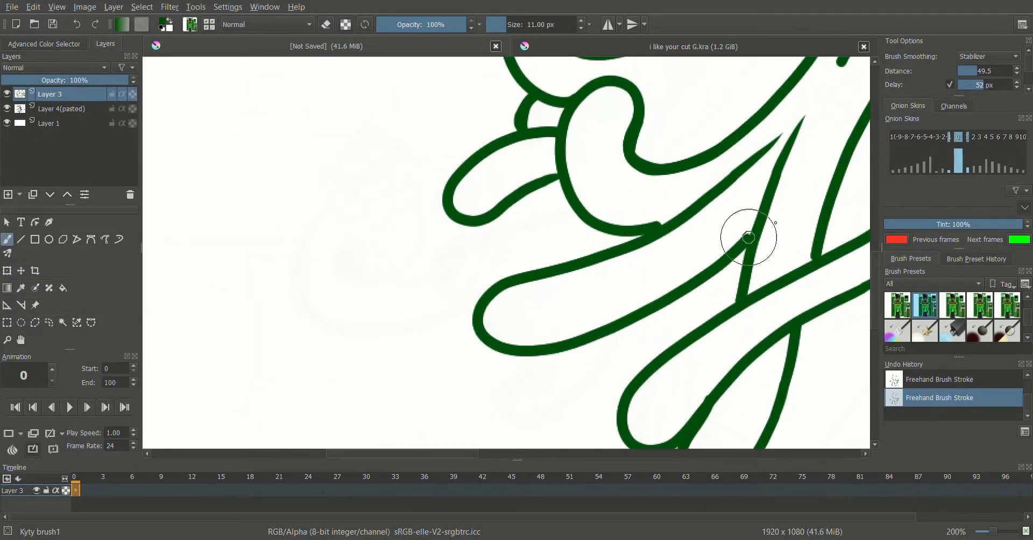
scroll(472, 276, up, 2)
drag(559, 218, 382, 278)
scroll(382, 278, down, 1)
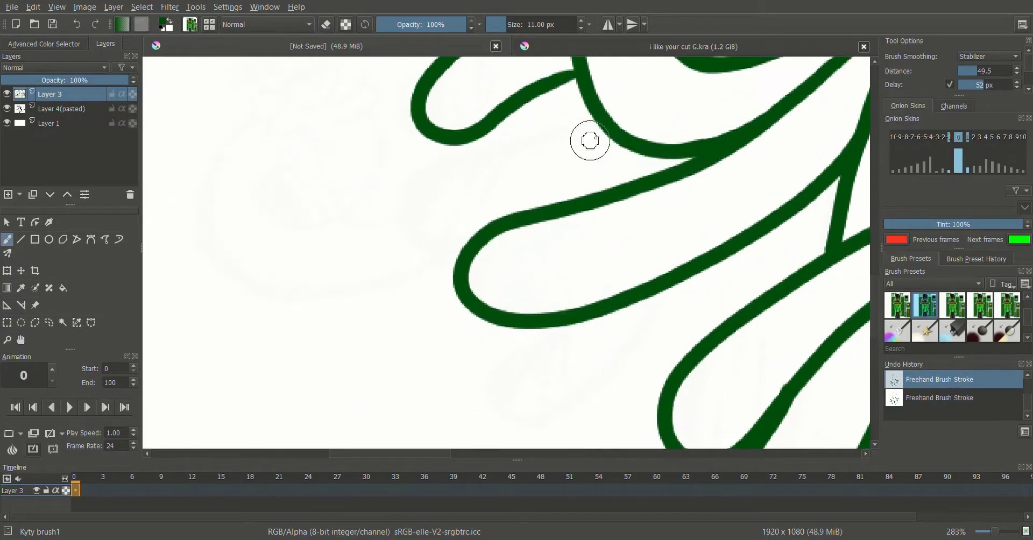
mouse_move(588, 139)
mouse_down()
mouse_move(550, 138)
mouse_move(401, 183)
mouse_up()
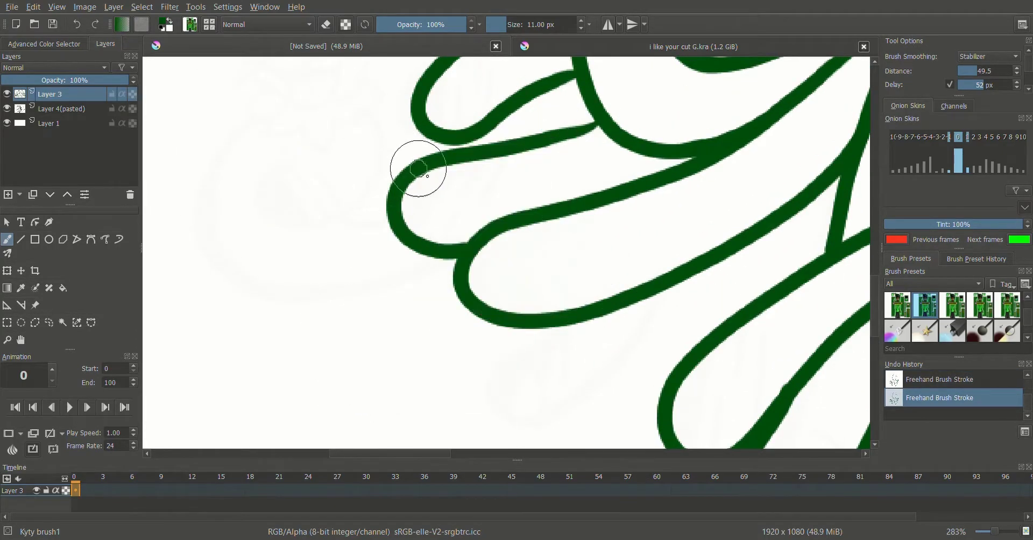
Draw the outermost curled lock at the far left of the hair, undoing its first stroke
scroll(615, 184, down, 1)
mouse_move(560, 208)
mouse_down()
mouse_move(506, 304)
mouse_move(422, 273)
mouse_up()
key(ctrl+z)
scroll(537, 357, up, 2)
mouse_move(452, 239)
mouse_down()
mouse_move(401, 314)
mouse_move(538, 161)
mouse_up()
mouse_move(376, 156)
mouse_down()
mouse_move(433, 403)
mouse_move(565, 392)
mouse_move(358, 161)
mouse_move(415, 379)
mouse_up()
scroll(397, 247, down, 6)
scroll(572, 247, up, 12)
scroll(273, 440, down, 10)
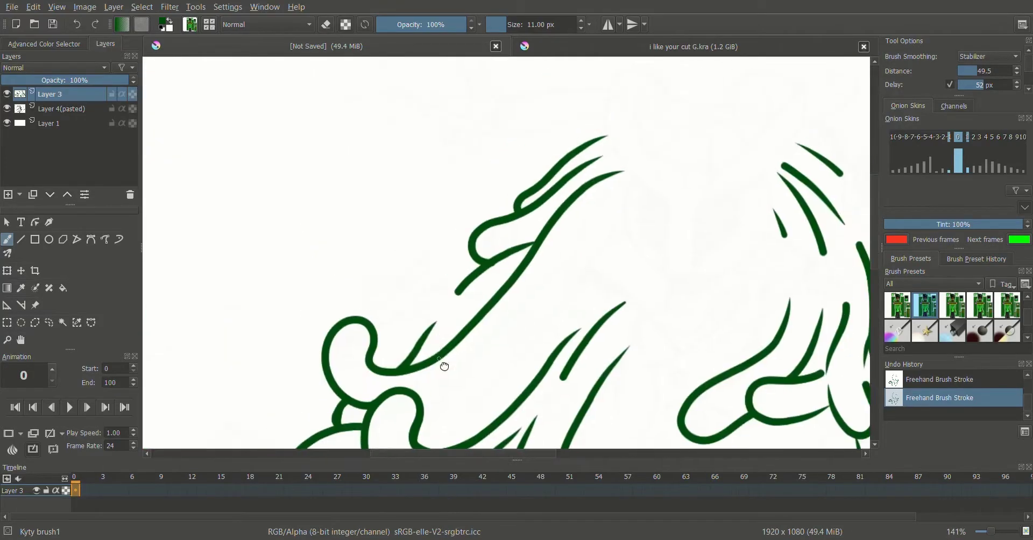
Add short strands along the outer left hair and two nearly horizontal strands above it
scroll(350, 333, down, 5)
scroll(357, 261, up, 4)
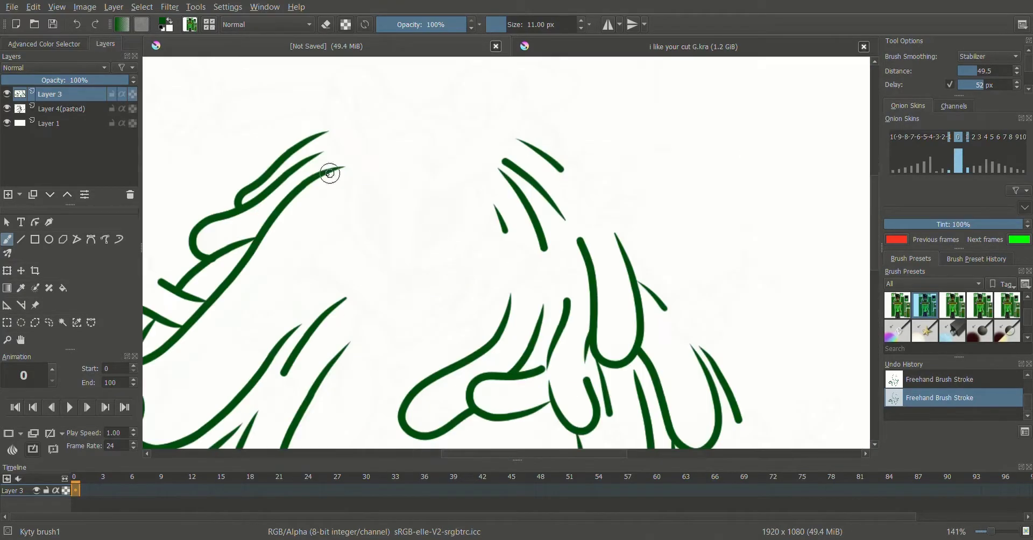
mouse_move(597, 309)
mouse_down()
mouse_move(390, 252)
mouse_move(567, 282)
mouse_up()
right_click(681, 226)
right_click(719, 203)
scroll(589, 224, up, 1)
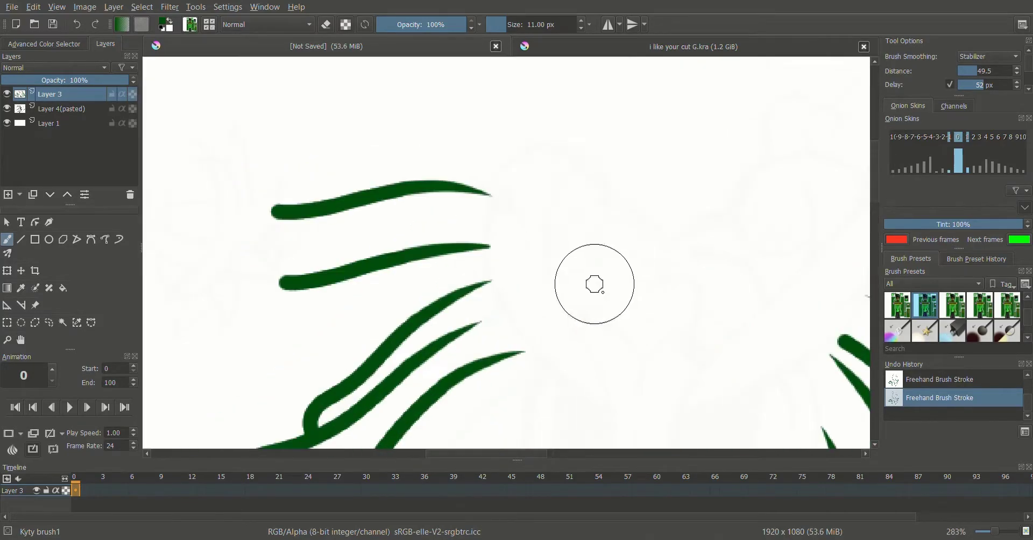
Draw the short curved strands of the parting and fringe at the crown of the hair
drag(334, 204, 248, 183)
drag(576, 215, 646, 221)
right_click(588, 234)
right_click(587, 235)
right_click(657, 264)
right_click(658, 264)
drag(600, 249, 605, 328)
drag(464, 256, 619, 307)
Switch the brush colour to black and draw the thick pointed left wing of the collar, undoing its first stroke
scroll(618, 307, down, 5)
click(44, 44)
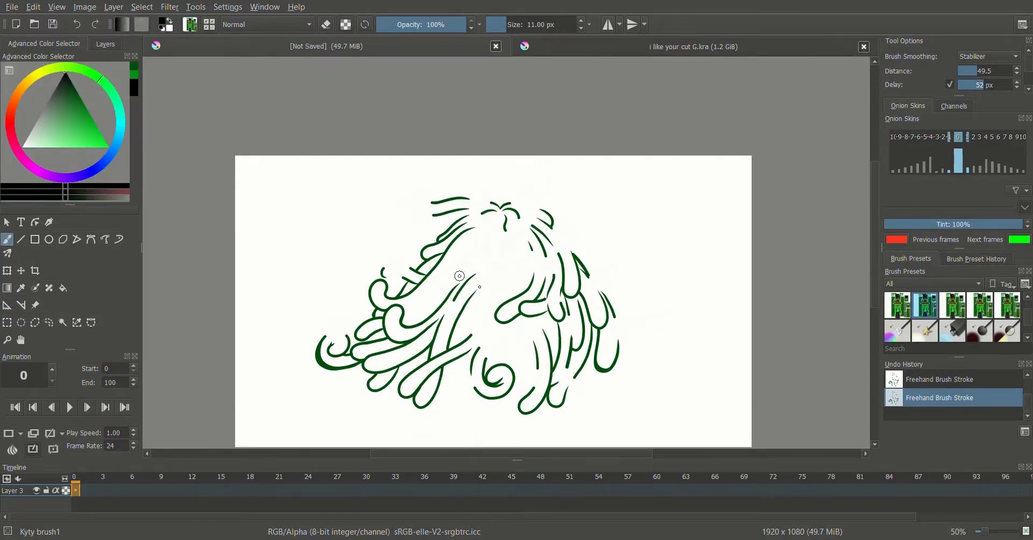
scroll(380, 269, up, 5)
drag(562, 403, 355, 267)
key(ctrl+z)
mouse_move(563, 403)
mouse_down()
mouse_move(512, 323)
mouse_move(408, 263)
mouse_up()
scroll(339, 272, up, 2)
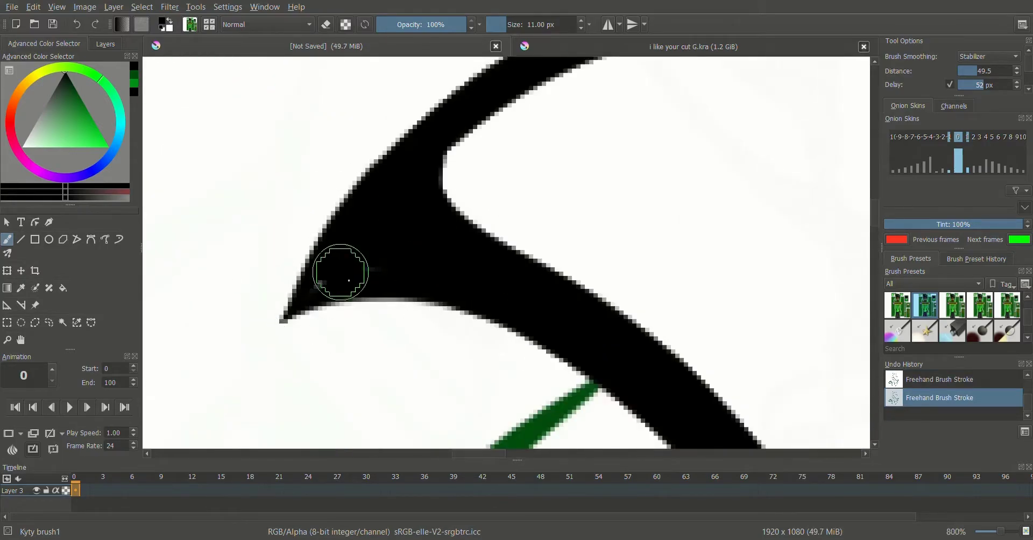
Reduce the brush to 7 px and draw the right side of the V-shaped collar with its pointed outer wing
scroll(560, 293, down, 3)
scroll(588, 238, up, 3)
key(bracketleft)
key(bracketleft)
drag(600, 141, 483, 351)
right_click(598, 167)
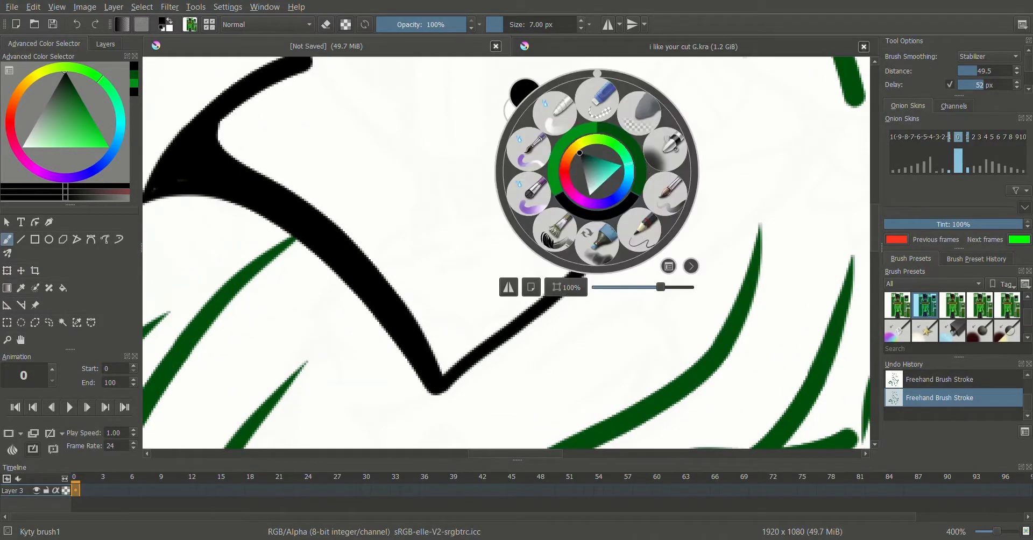
click(715, 173)
mouse_move(602, 142)
mouse_down()
mouse_move(711, 163)
mouse_move(774, 82)
mouse_up()
mouse_move(804, 182)
mouse_down()
mouse_move(588, 285)
mouse_move(790, 146)
mouse_up()
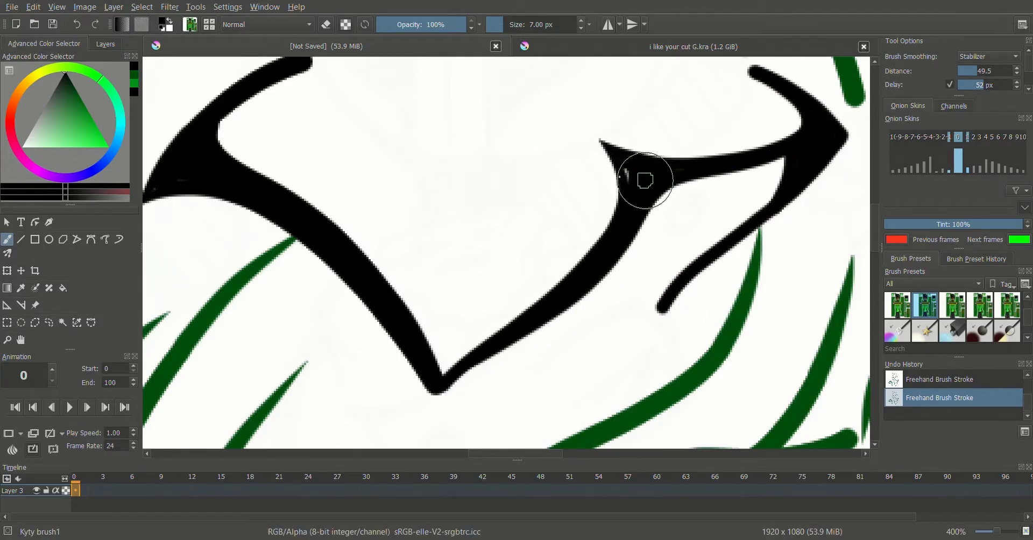
Add the short pointed stroke under the collar's V and draw the long curved body line running down from it
scroll(647, 182, down, 4)
scroll(623, 240, up, 5)
mouse_move(487, 193)
mouse_down()
mouse_move(535, 201)
mouse_move(796, 59)
mouse_up()
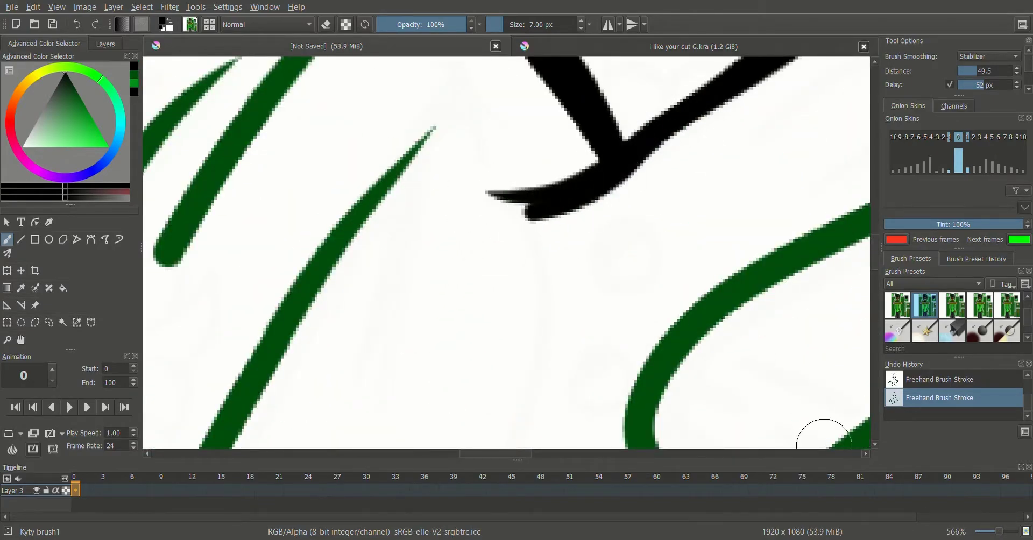
scroll(557, 145, down, 4)
drag(575, 196, 488, 133)
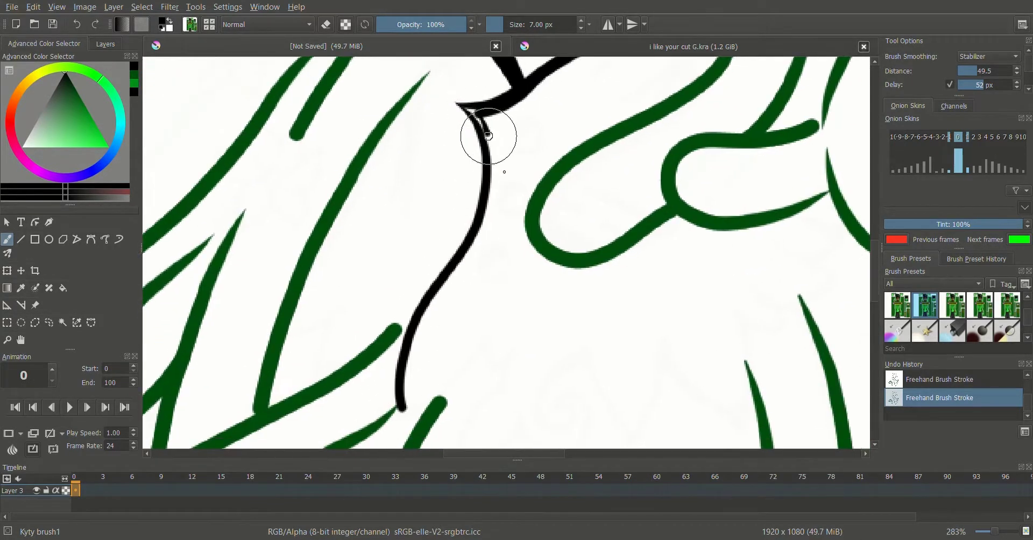
scroll(429, 305, down, 5)
scroll(491, 269, up, 6)
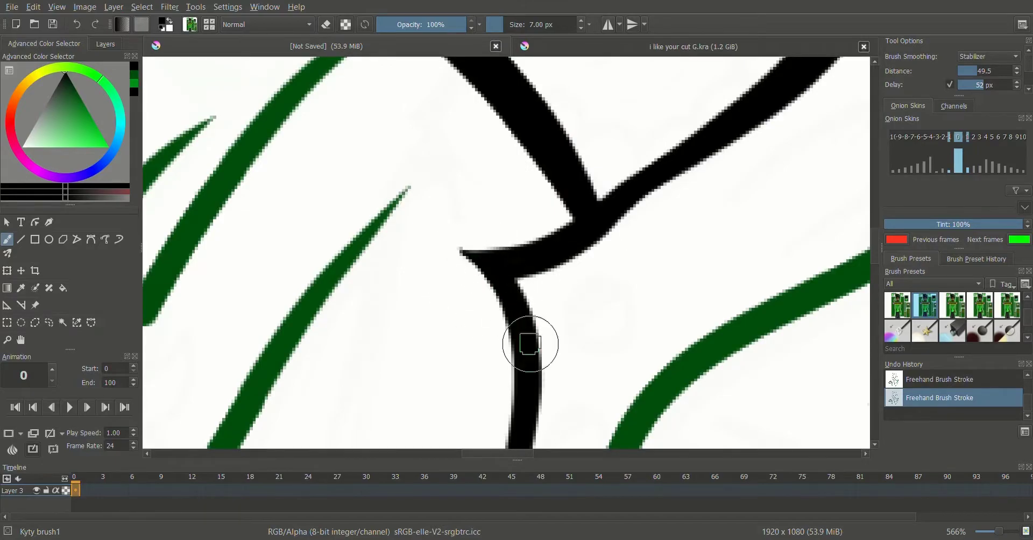
scroll(530, 344, down, 8)
scroll(1029, 59, down, 2)
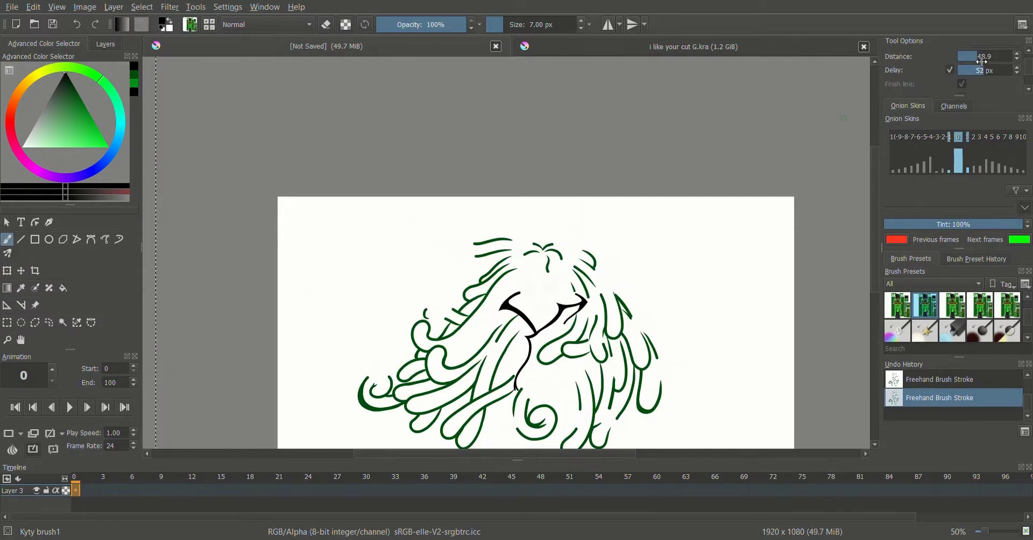
Lower the brush stabilizer distance to 35.6 and draw the folds and thin pointed strands beneath the left collar
drag(983, 61, 975, 56)
scroll(653, 276, up, 6)
drag(508, 145, 460, 398)
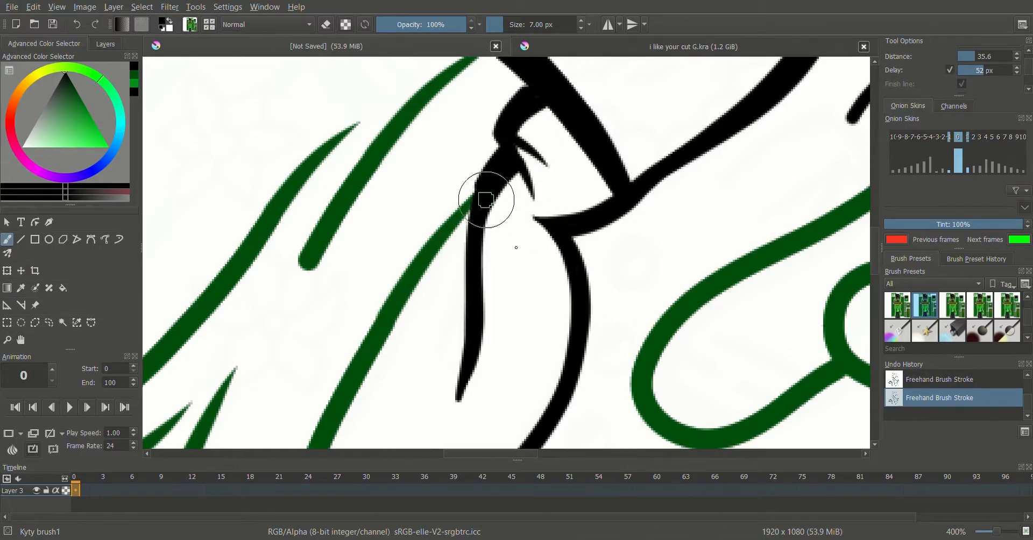
scroll(553, 350, down, 1)
scroll(549, 173, down, 4)
scroll(550, 309, up, 4)
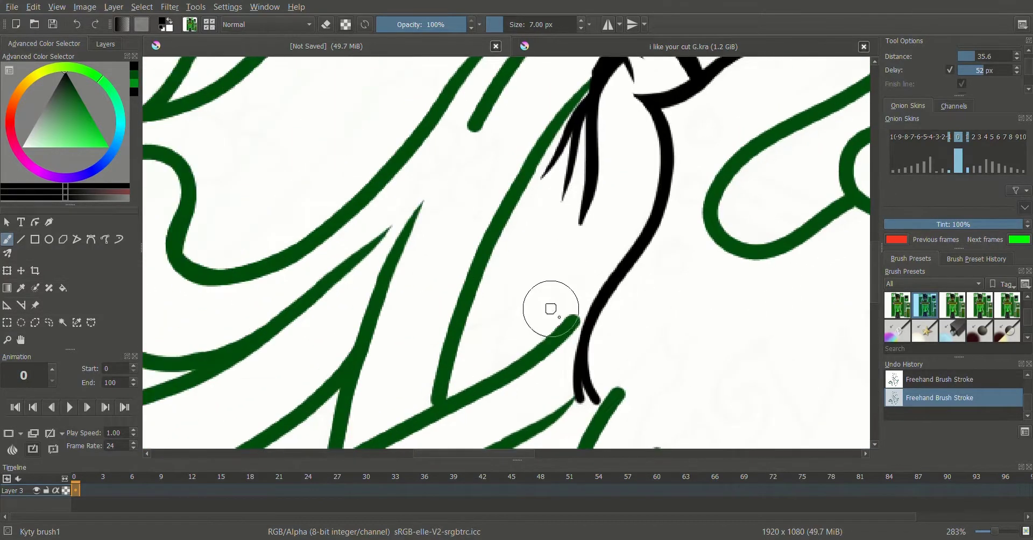
Set the brush colour back to black and draw the thick pointed hem tip near the lower end of the body line
scroll(538, 111, up, 5)
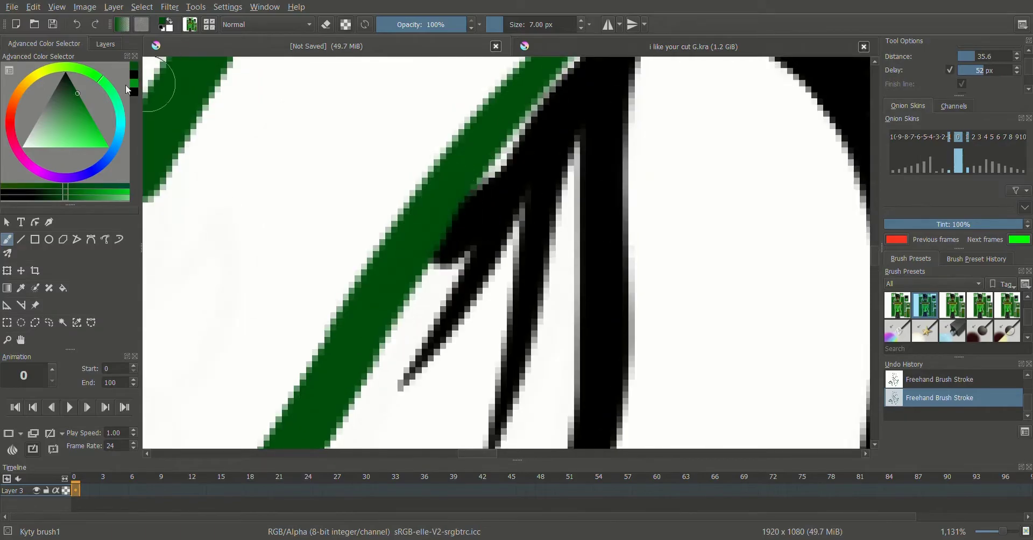
click(130, 90)
scroll(409, 323, down, 5)
scroll(410, 337, up, 3)
drag(559, 251, 489, 315)
drag(539, 207, 452, 347)
drag(541, 210, 474, 311)
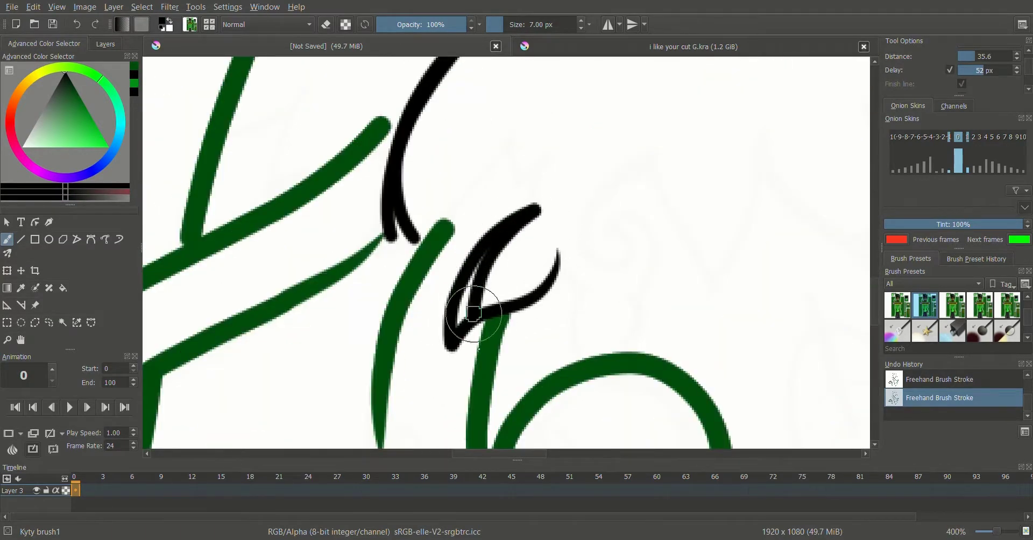
Draw the small spiral curl with its short stem and the jagged hem edge linking it to the body line
scroll(454, 331, right, 2)
drag(565, 171, 585, 253)
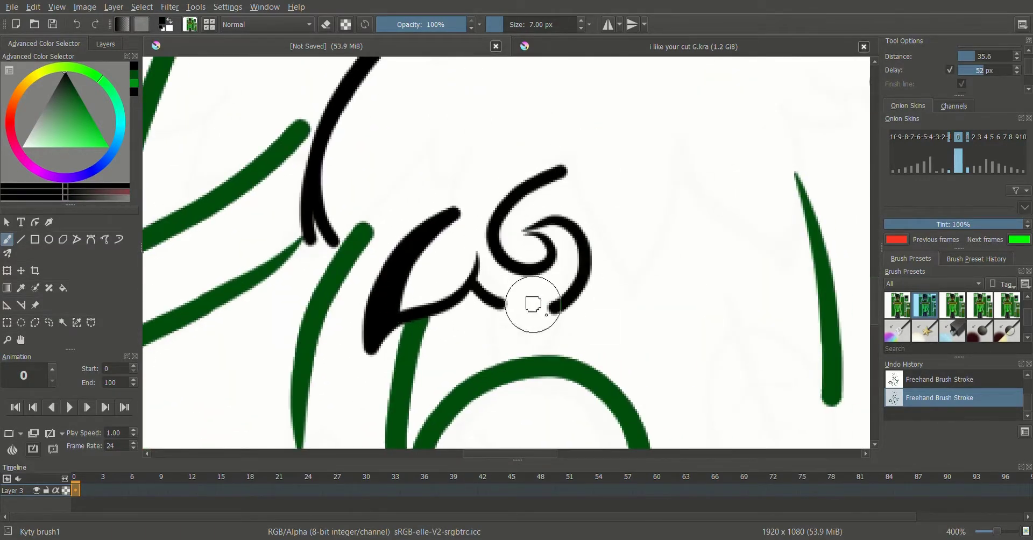
scroll(503, 357, down, 3)
scroll(406, 270, up, 4)
drag(623, 150, 596, 273)
mouse_move(586, 221)
mouse_down()
mouse_move(558, 134)
mouse_move(445, 278)
mouse_up()
scroll(445, 279, down, 2)
scroll(535, 194, left, 3)
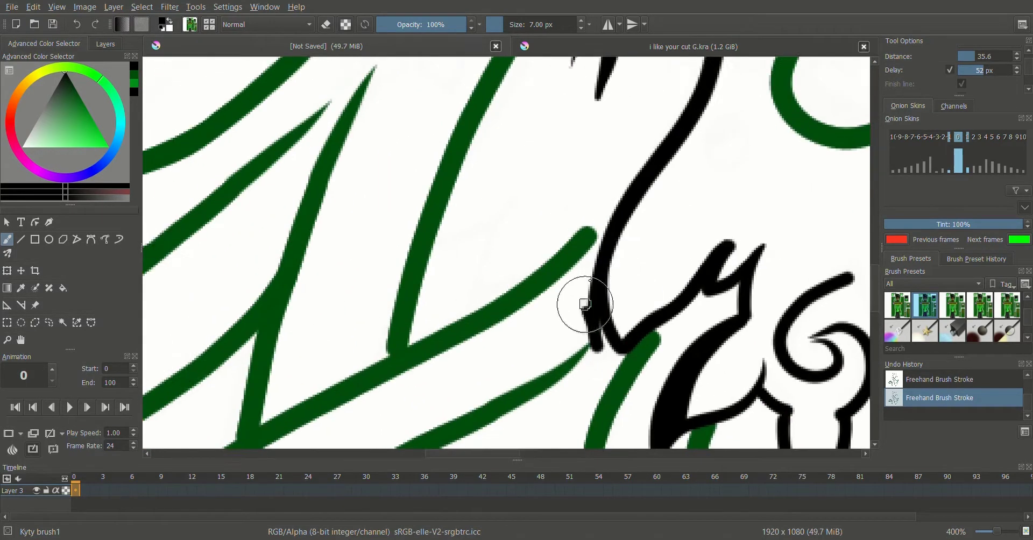
Draw the jagged hem points left of the long body line and clean up their overlap with the green hair
scroll(511, 231, up, 2)
drag(446, 103, 369, 381)
scroll(453, 302, up, 2)
drag(454, 301, 253, 347)
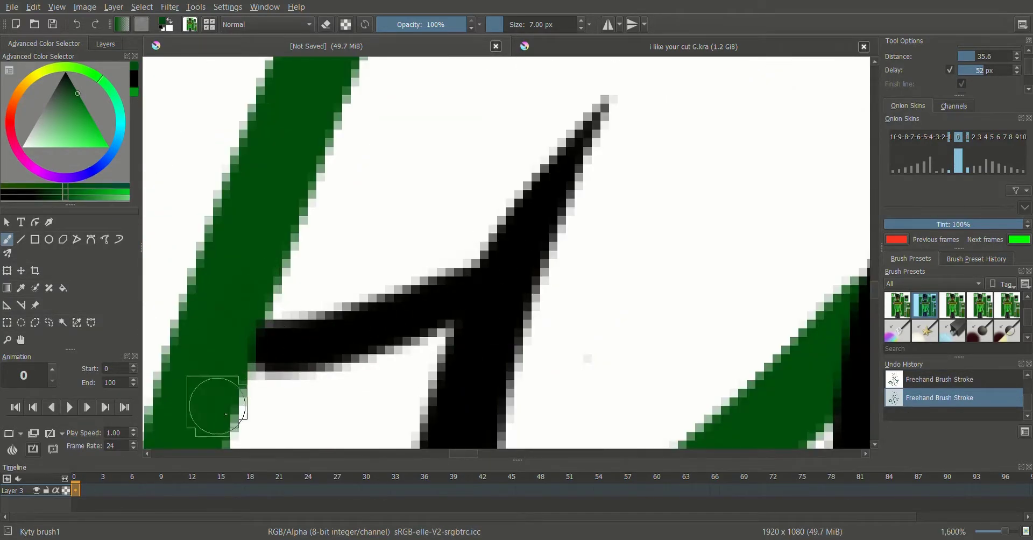
scroll(225, 415, down, 8)
scroll(438, 383, up, 5)
scroll(457, 299, down, 3)
scroll(457, 300, down, 2)
drag(587, 286, 618, 268)
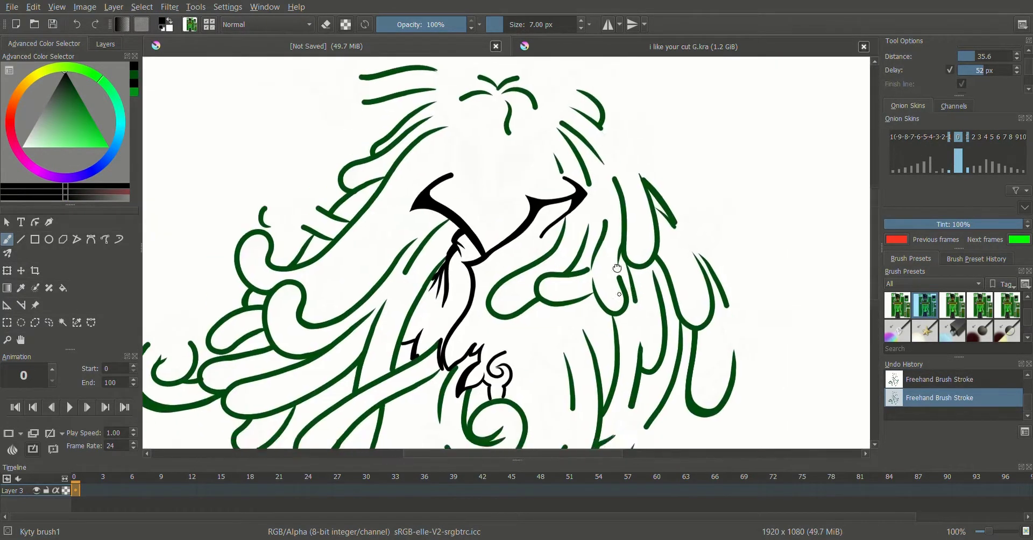
Draw the zigzag hem with long downward points to the right of the spiral curl
scroll(474, 298, up, 5)
mouse_move(497, 373)
mouse_down()
mouse_move(692, 299)
mouse_move(714, 306)
mouse_up()
right_click(713, 305)
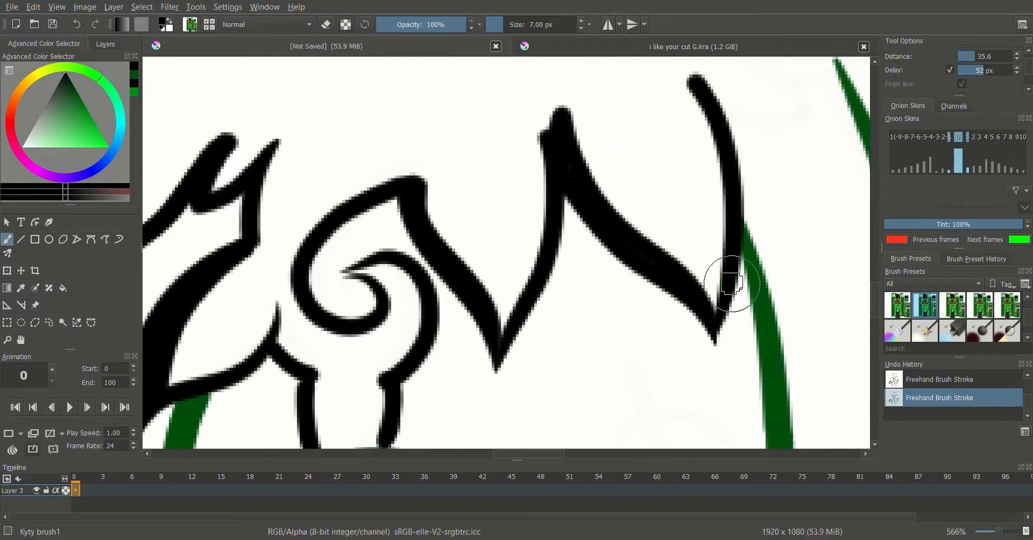
scroll(704, 101, down, 5)
scroll(595, 264, up, 5)
Draw the sideways pointed tip that finishes the right end of the hem
right_click(698, 221)
mouse_move(697, 222)
mouse_down()
mouse_move(641, 272)
mouse_move(565, 272)
mouse_up()
drag(576, 140, 694, 218)
right_click(686, 212)
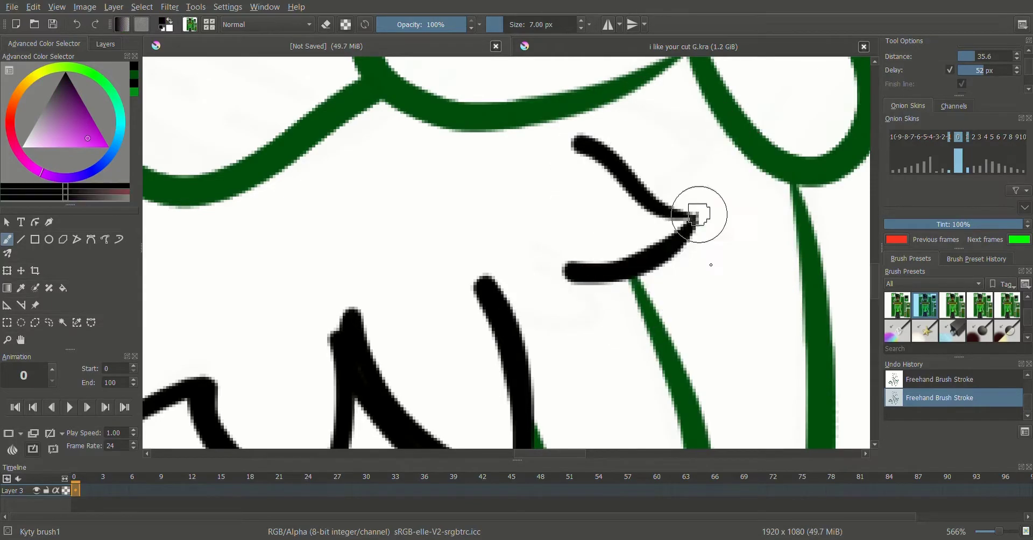
scroll(599, 327, down, 5)
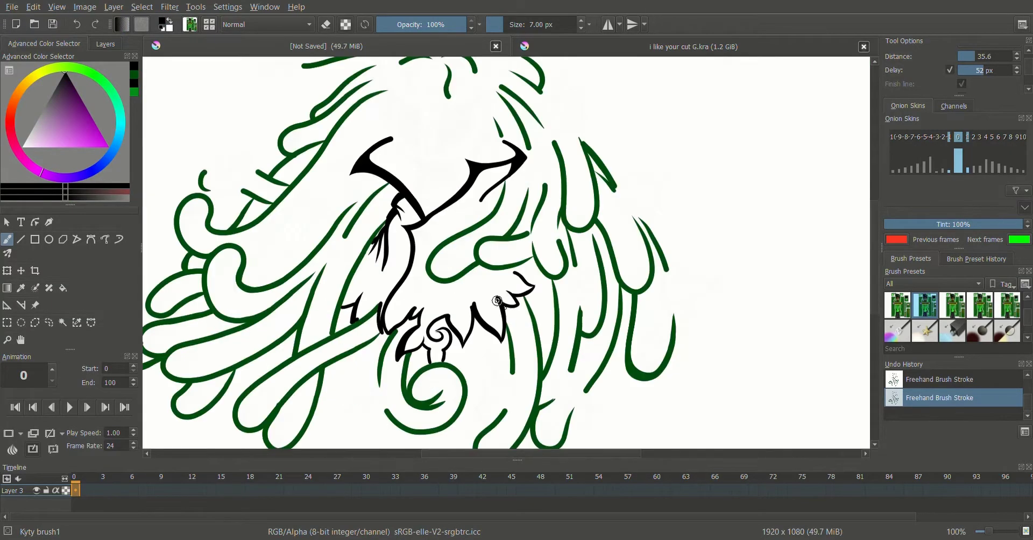
Draw the curved fold lines under the right collar and sample the hair's dark green for their overlap
scroll(581, 240, up, 5)
mouse_move(479, 363)
mouse_down()
mouse_move(618, 263)
mouse_move(415, 307)
mouse_up()
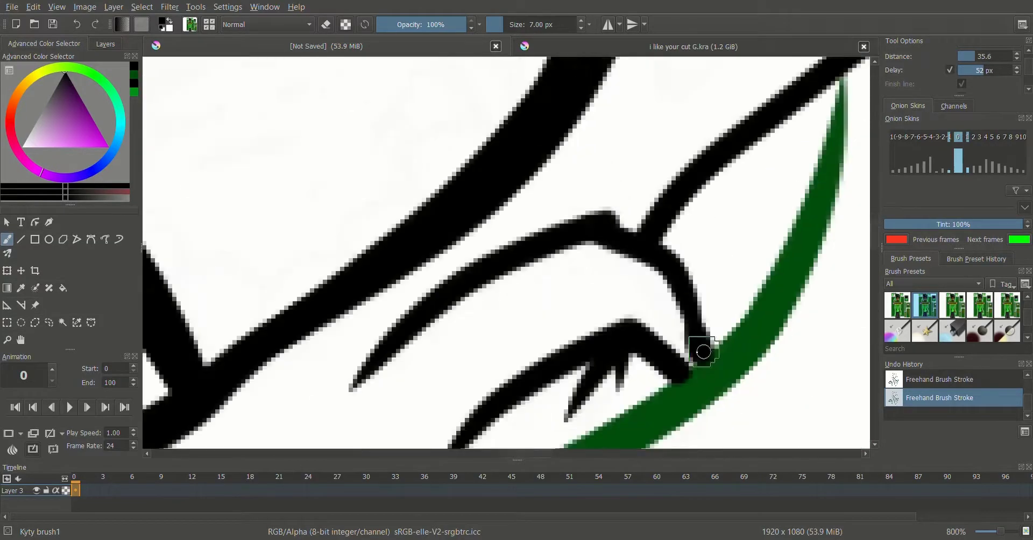
scroll(698, 350, up, 3)
scroll(501, 180, down, 2)
ctrl+click(750, 359)
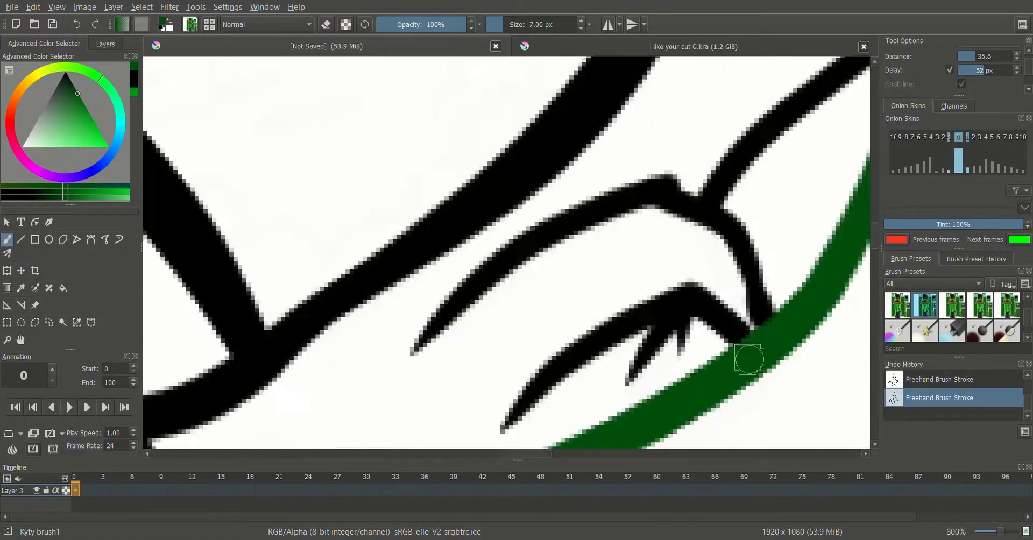
Draw another black rounded tip above the hem's right end, reaching the green hair lock
scroll(619, 323, down, 10)
scroll(491, 294, up, 10)
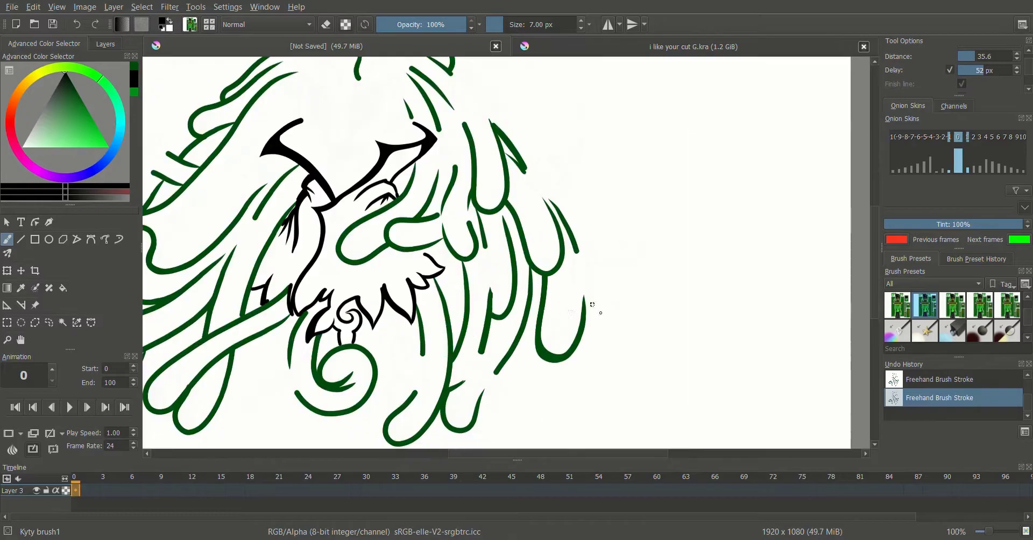
drag(596, 283, 576, 346)
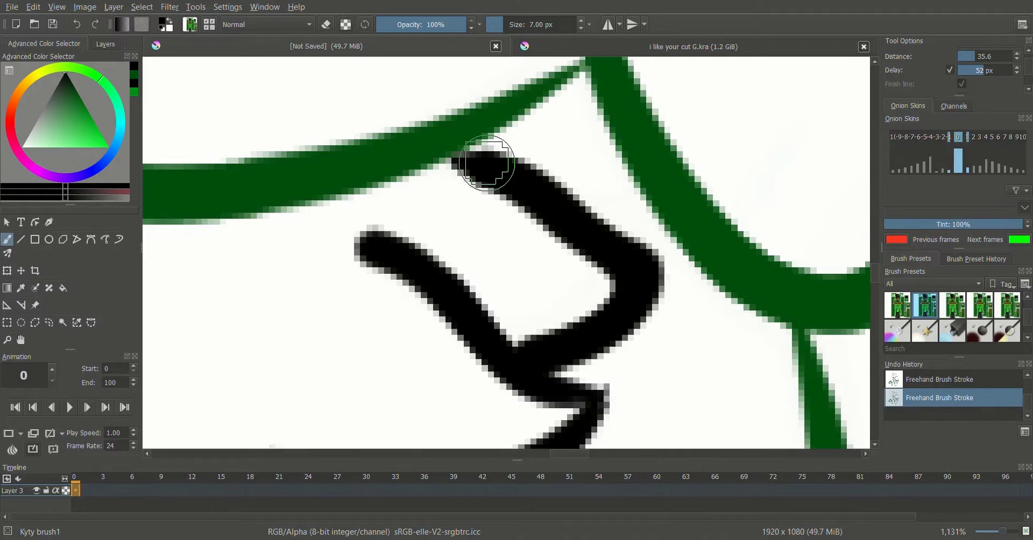
scroll(487, 162, down, 8)
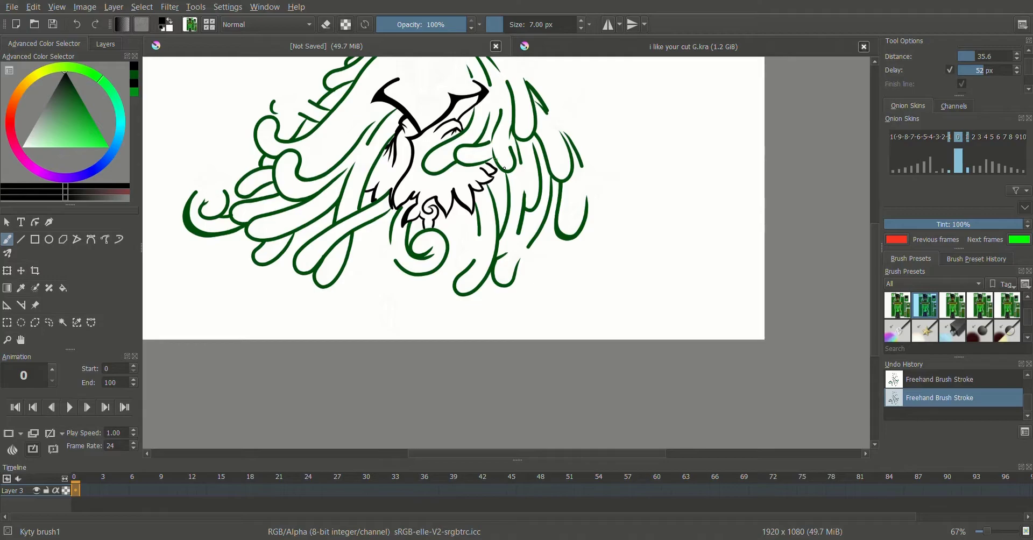
Set the brush to 3 px with smoothing None and draw the branching marking on the right of the face
scroll(505, 168, up, 10)
scroll(518, 300, down, 5)
scroll(473, 171, up, 3)
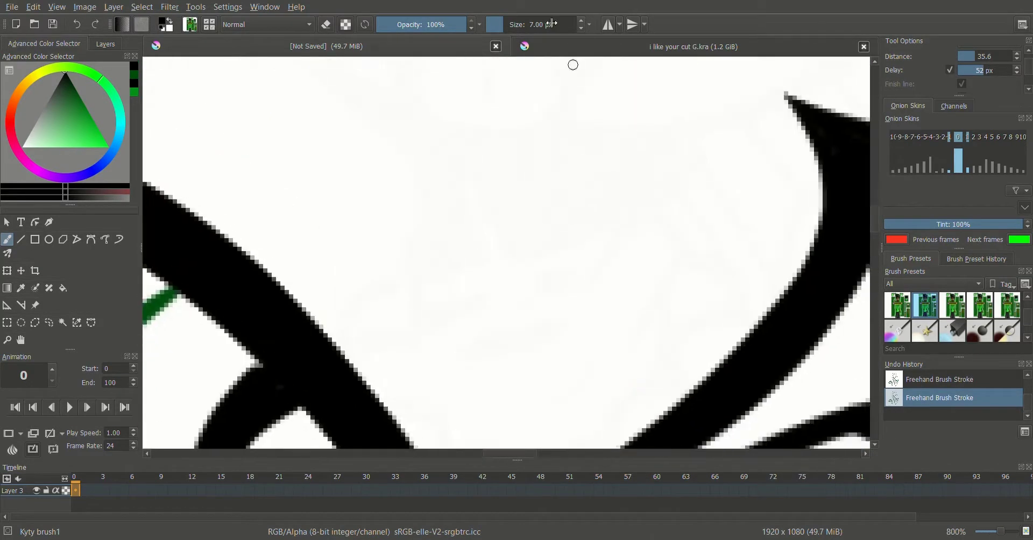
drag(526, 293, 619, 167)
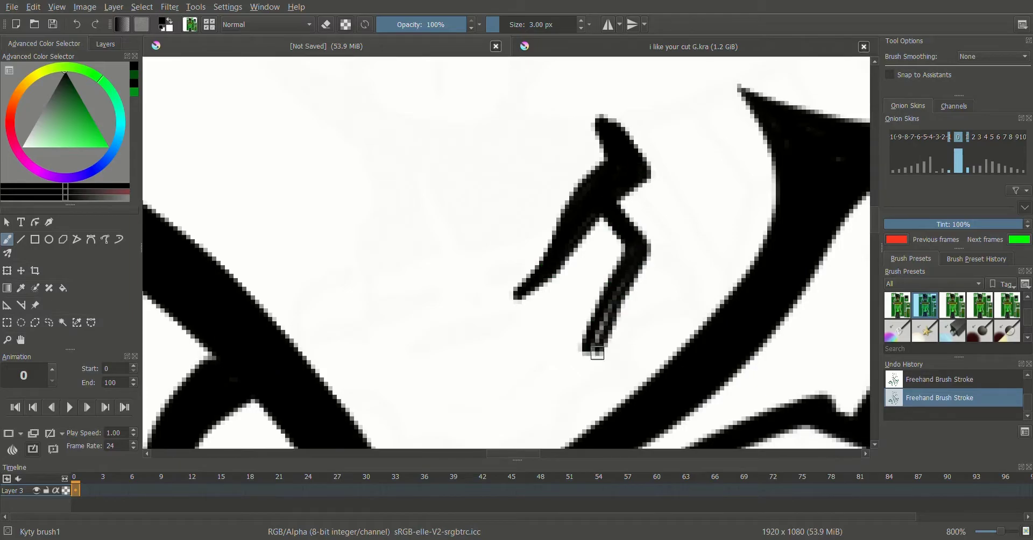
drag(597, 354, 696, 365)
Draw the branching marking on the left of the face and add a small smiling mouth between the two markings
drag(463, 143, 500, 312)
drag(500, 145, 488, 205)
mouse_move(461, 293)
mouse_down()
mouse_move(398, 377)
mouse_move(404, 341)
mouse_up()
scroll(403, 342, down, 4)
scroll(397, 235, up, 2)
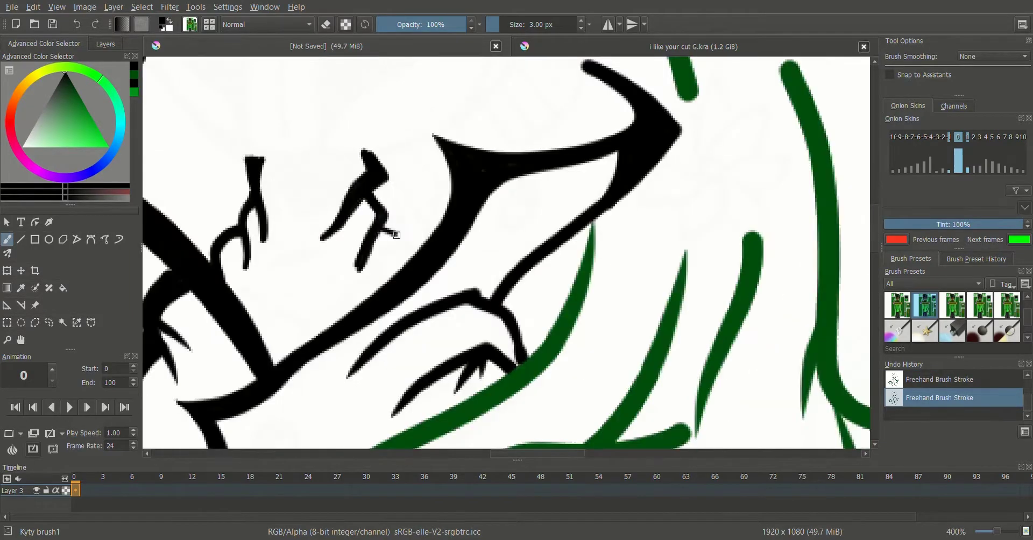
scroll(396, 240, down, 3)
scroll(474, 282, up, 3)
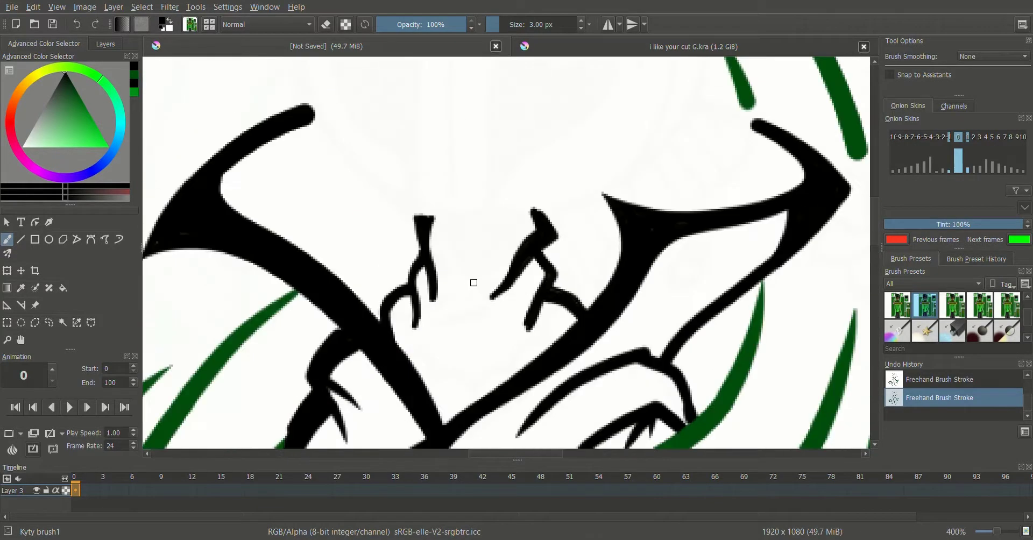
scroll(519, 289, down, 5)
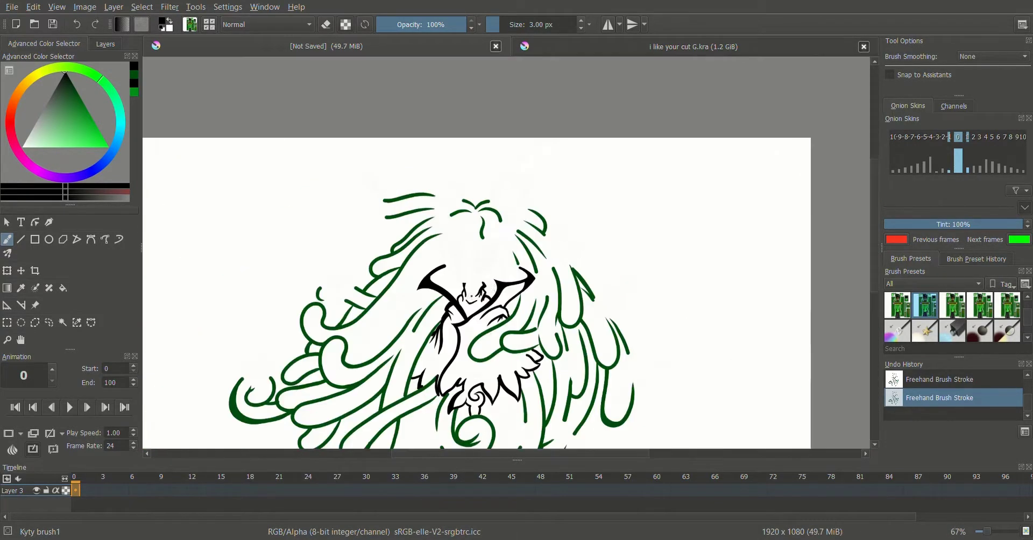
Draw a black circle with a 10 px outline above the collar and place a rectangular selection around it
scroll(404, 323, up, 2)
scroll(448, 158, down, 2)
drag(448, 159, 556, 267)
key(ctrl+r)
drag(409, 160, 557, 269)
Try moving and rotating the selected circle between the collar and the fringe, and undo the changes
key(t)
drag(500, 215, 312, 266)
scroll(228, 282, up, 5)
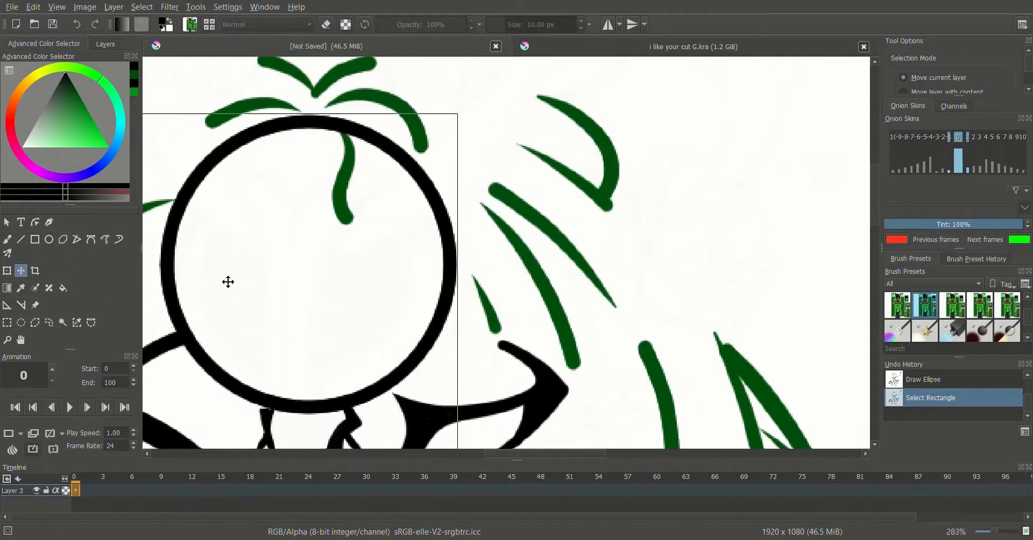
scroll(463, 240, down, 3)
key(ctrl+t)
drag(552, 305, 130, 418)
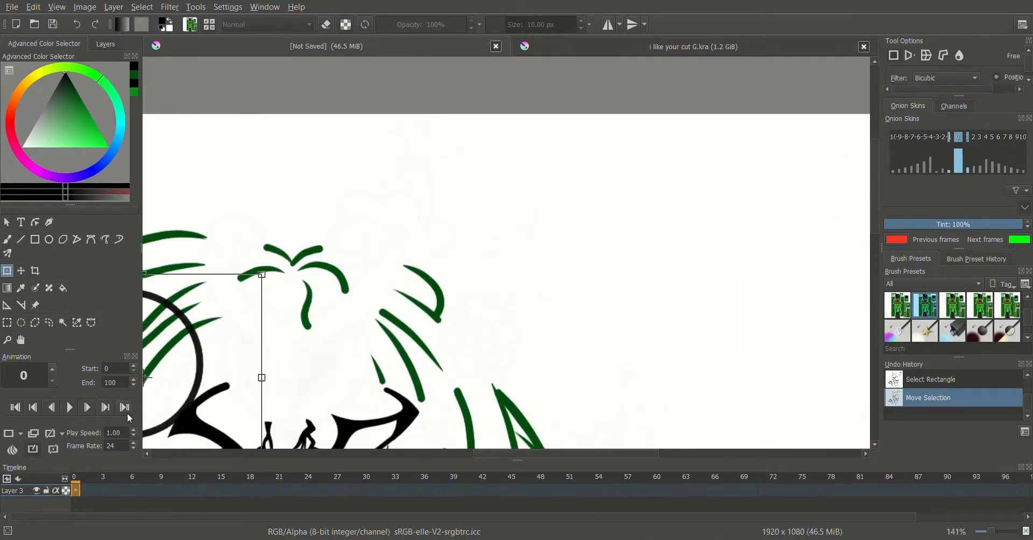
scroll(502, 268, up, 3)
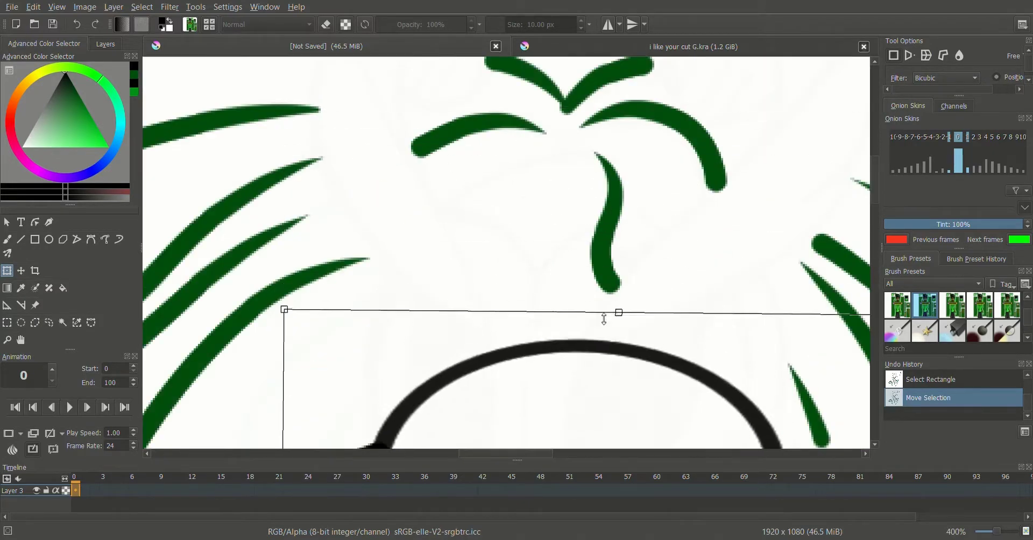
scroll(605, 319, down, 3)
scroll(654, 315, up, 1)
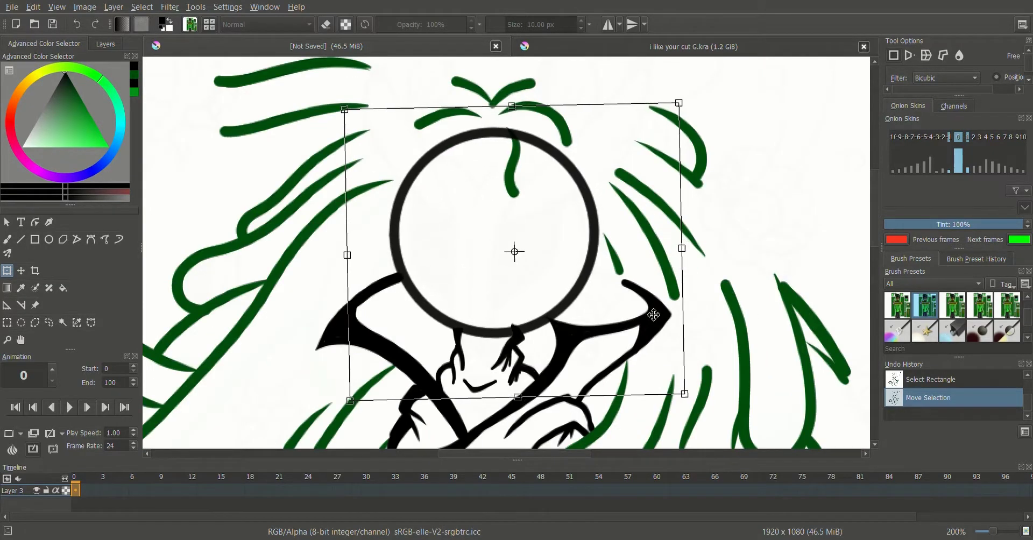
scroll(654, 315, down, 5)
scroll(654, 314, up, 5)
scroll(666, 221, down, 3)
drag(665, 221, 710, 228)
key(ctrl+z)
key(ctrl+z)
Examine the selected circle's placement against the fringe, collar and whole figure
key(ctrl+t)
key(ctrl+plus)
key(ctrl+plus)
key(ctrl+plus)
scroll(641, 264, down, 2)
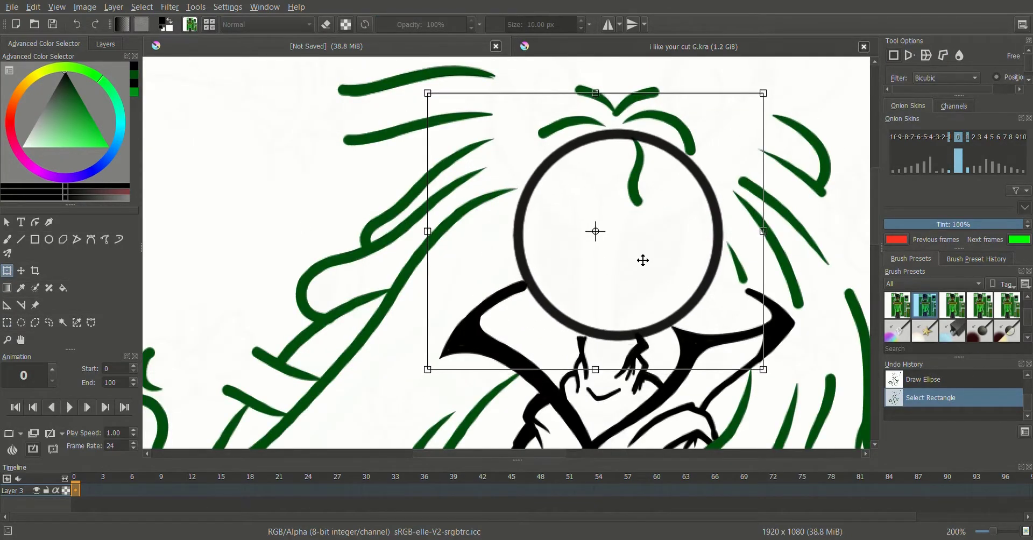
scroll(640, 259, up, 5)
scroll(641, 291, down, 10)
scroll(638, 277, up, 6)
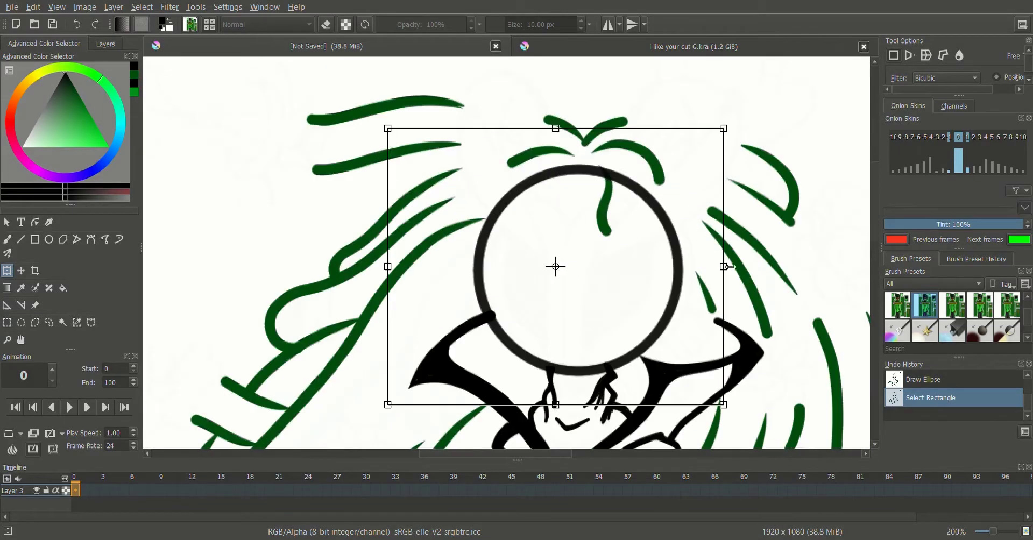
scroll(405, 249, down, 5)
scroll(427, 266, up, 6)
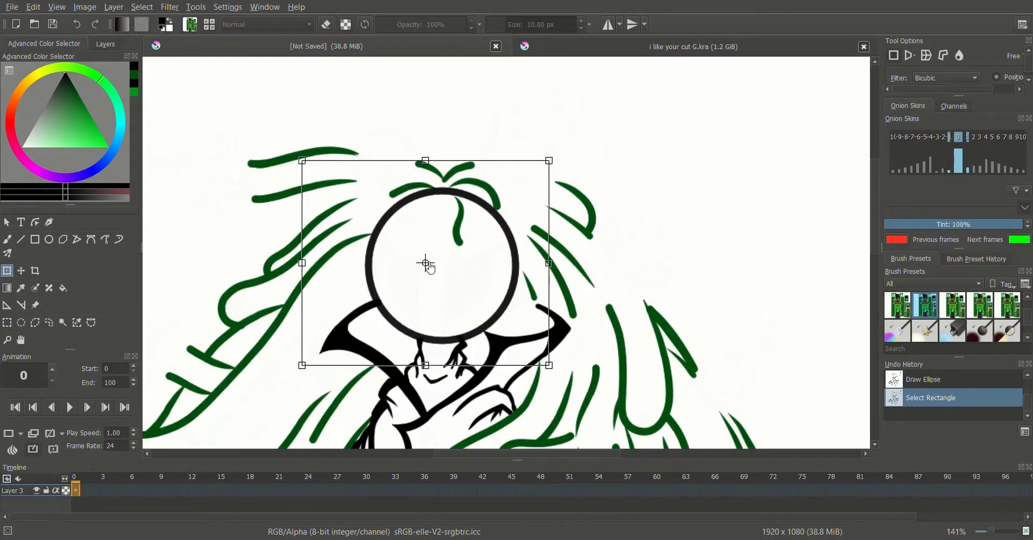
scroll(426, 289, down, 8)
scroll(353, 179, up, 4)
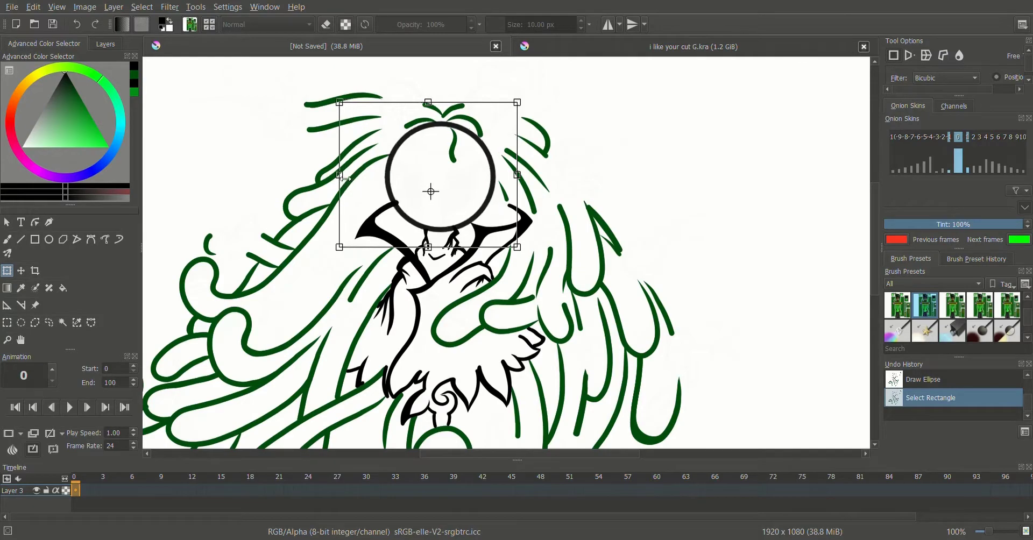
scroll(519, 179, down, 3)
scroll(520, 179, up, 3)
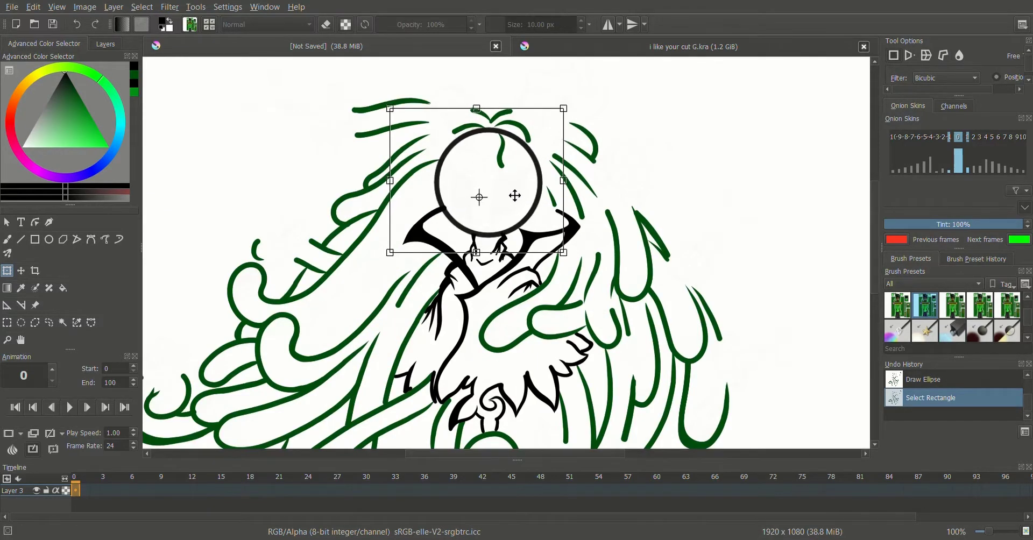
scroll(522, 175, down, 4)
scroll(527, 167, up, 5)
Cut the selected circle out of Layer 3 and paste it onto its own layer above
click(105, 44)
key(ctrl+x)
key(ctrl+v)
scroll(716, 256, right, 3)
key(ctrl+t)
drag(706, 141, 217, 207)
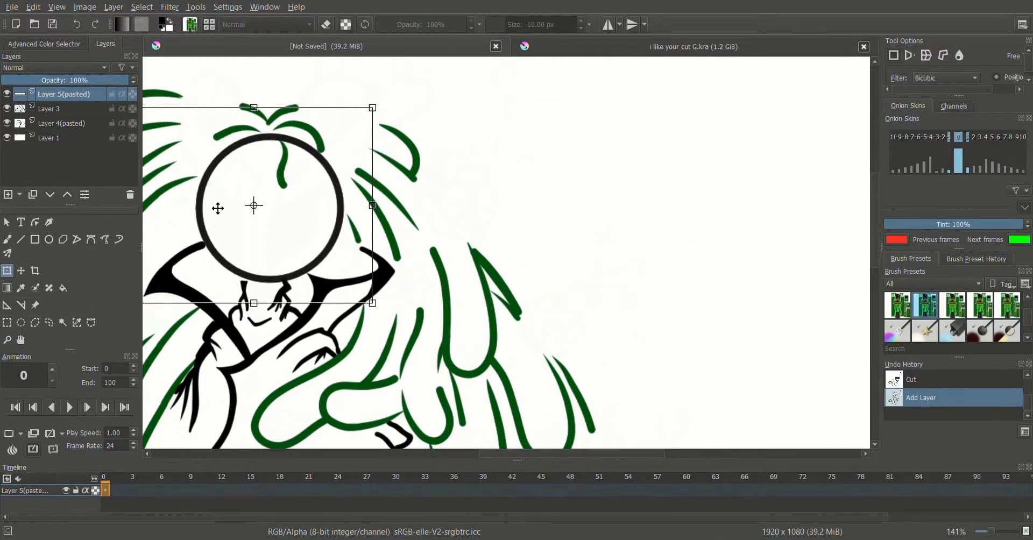
scroll(420, 232, up, 8)
scroll(435, 353, down, 5)
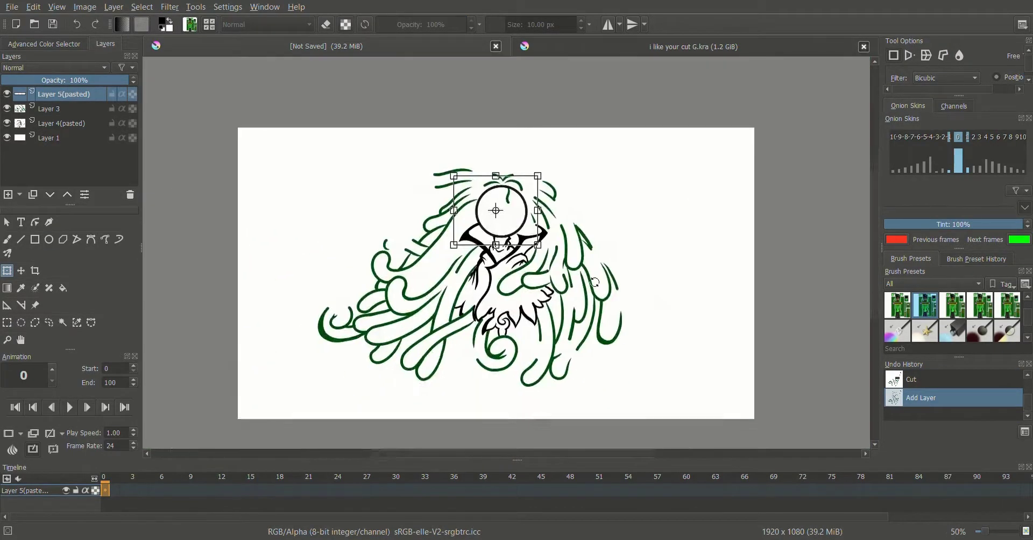
scroll(330, 191, up, 3)
key(Return)
Make the sketch on Layer 4(pasted) more visible and adjust the pasted circle's sides to fit the sketched head
click(64, 123)
drag(54, 80, 83, 86)
click(64, 94)
drag(511, 198, 518, 198)
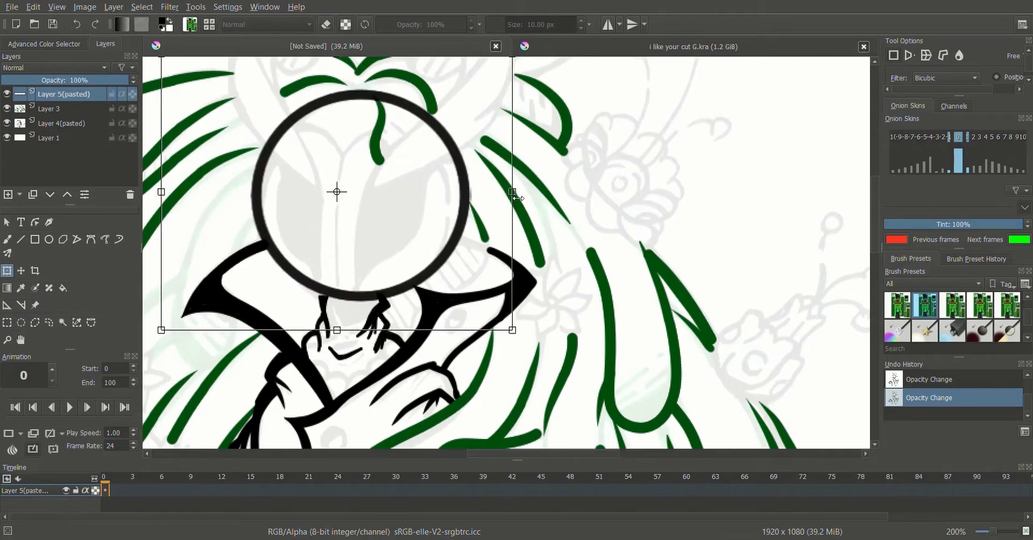
drag(174, 200, 180, 201)
scroll(181, 200, down, 5)
scroll(181, 200, up, 4)
key(Return)
Check the drawing with Layer 3 hidden and shown again, then place a large rectangular selection over the figure
click(7, 109)
click(7, 109)
scroll(538, 301, down, 5)
key(ctrl+r)
drag(461, 223, 703, 376)
Set the freehand brush to 6 px with Stabilizer smoothing
key(b)
key(ctrl+shift+a)
scroll(525, 267, up, 9)
scroll(526, 267, down, 3)
key(bracketleft)
key(bracketleft)
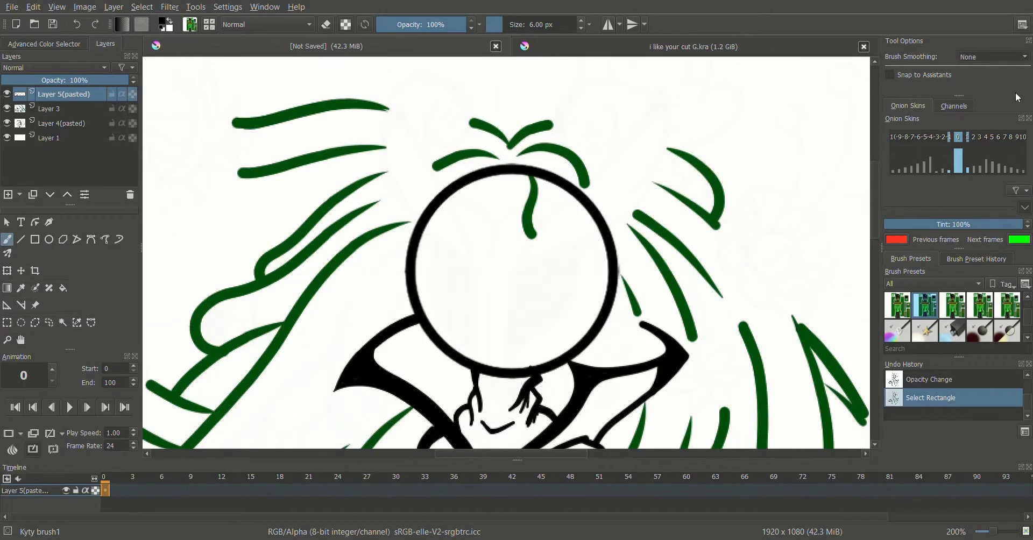
scroll(481, 337, up, 1)
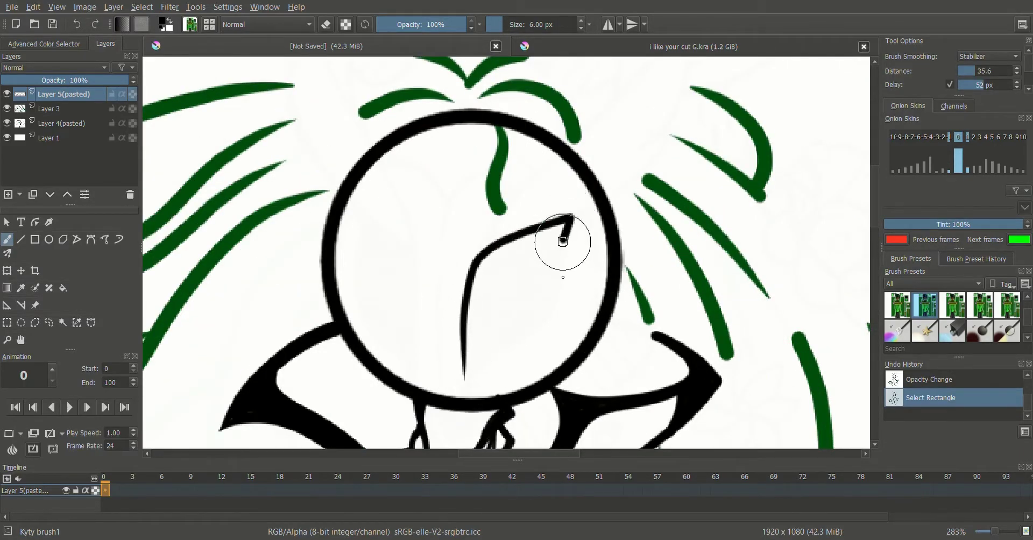
Try drawing the two leaf-shaped eyes inside the circle, and undo all the strokes
drag(528, 338, 466, 376)
scroll(466, 377, down, 4)
scroll(466, 377, up, 7)
drag(457, 118, 465, 299)
scroll(464, 299, down, 5)
scroll(511, 277, up, 4)
mouse_move(398, 70)
mouse_down()
mouse_move(518, 189)
mouse_move(515, 349)
mouse_up()
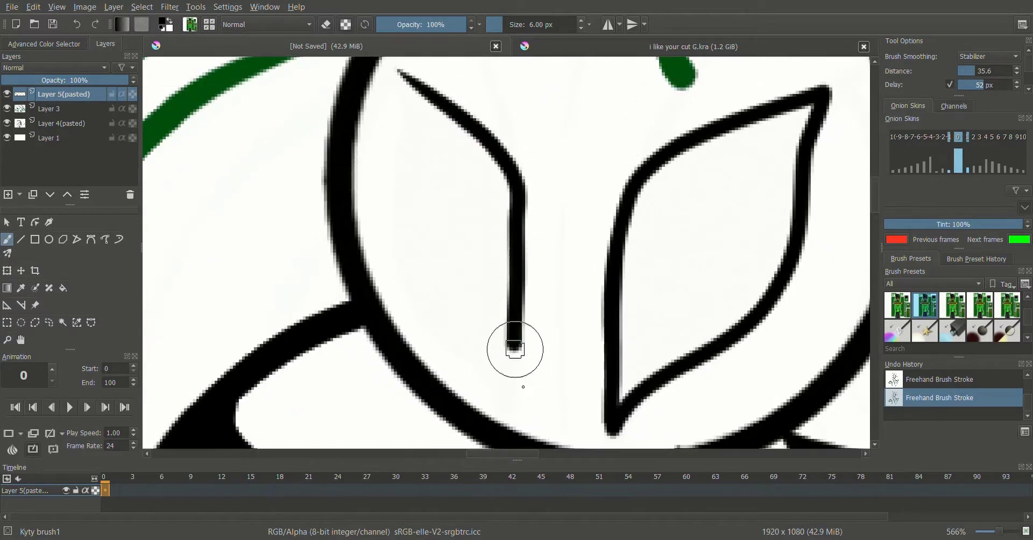
mouse_move(405, 94)
mouse_down()
mouse_move(426, 312)
mouse_move(455, 430)
mouse_up()
scroll(455, 431, down, 5)
scroll(704, 353, up, 8)
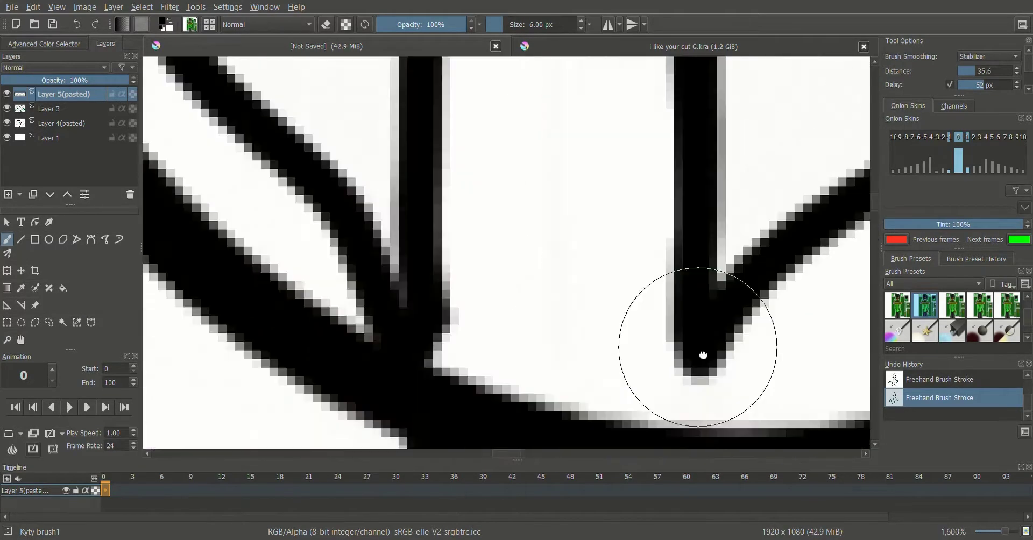
scroll(462, 280, down, 4)
scroll(463, 281, down, 2)
scroll(532, 335, up, 2)
mouse_move(533, 334)
mouse_down()
mouse_move(419, 232)
mouse_move(362, 57)
mouse_up()
scroll(363, 57, down, 6)
key(ctrl+z)
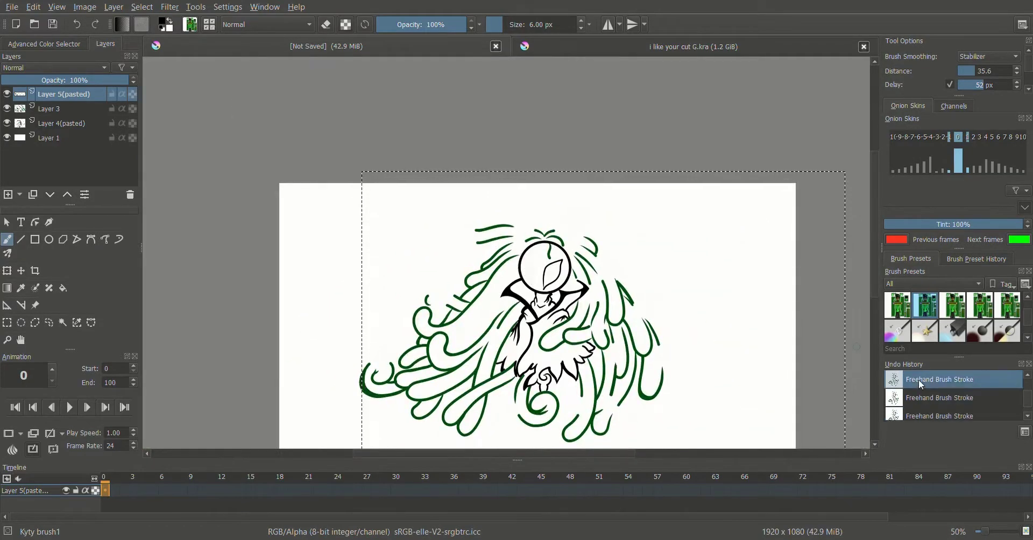
scroll(549, 208, up, 6)
Set the brush to 9 px and draw the pointed right ear's outline rising from inside the circle
right_click(671, 173)
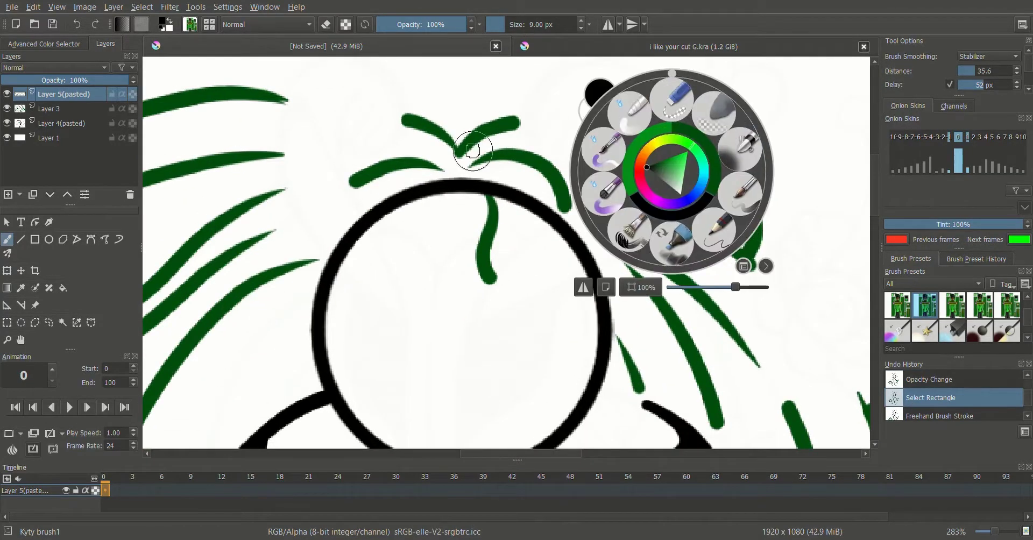
drag(667, 76, 541, 239)
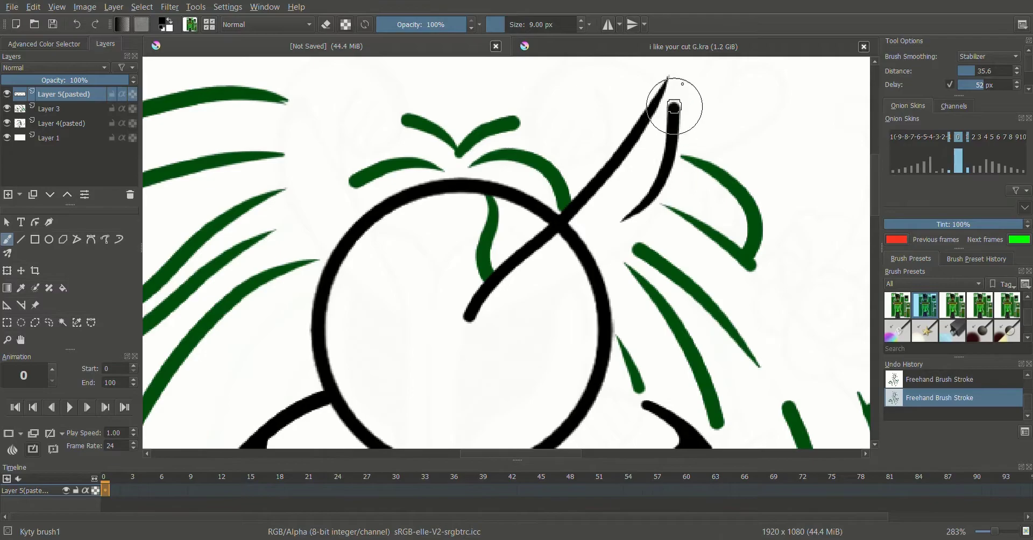
scroll(674, 113, down, 3)
key(ctrl+z)
key(ctrl+z)
scroll(618, 438, up, 4)
mouse_move(398, 408)
mouse_down()
mouse_move(481, 299)
mouse_move(621, 159)
mouse_move(699, 114)
mouse_up()
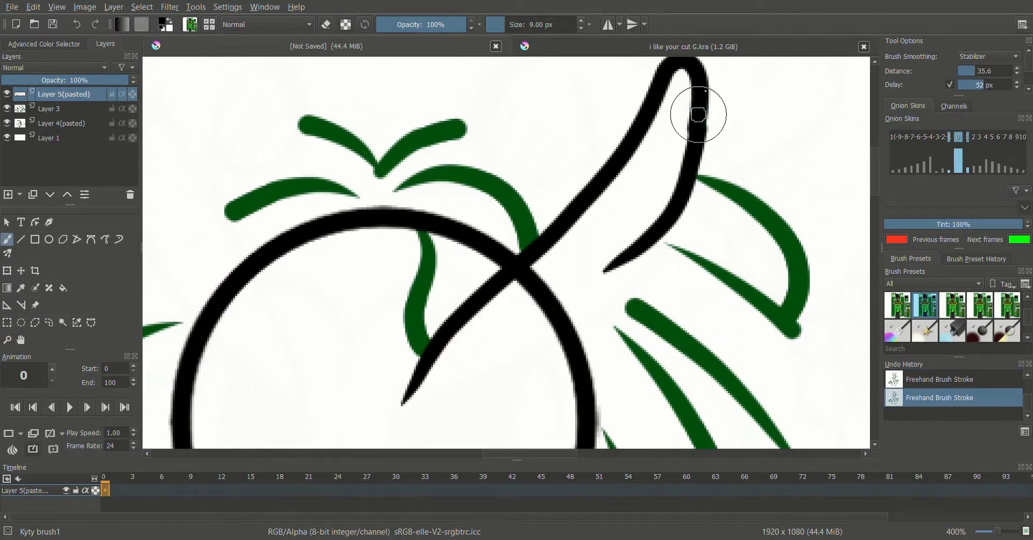
scroll(696, 129, down, 4)
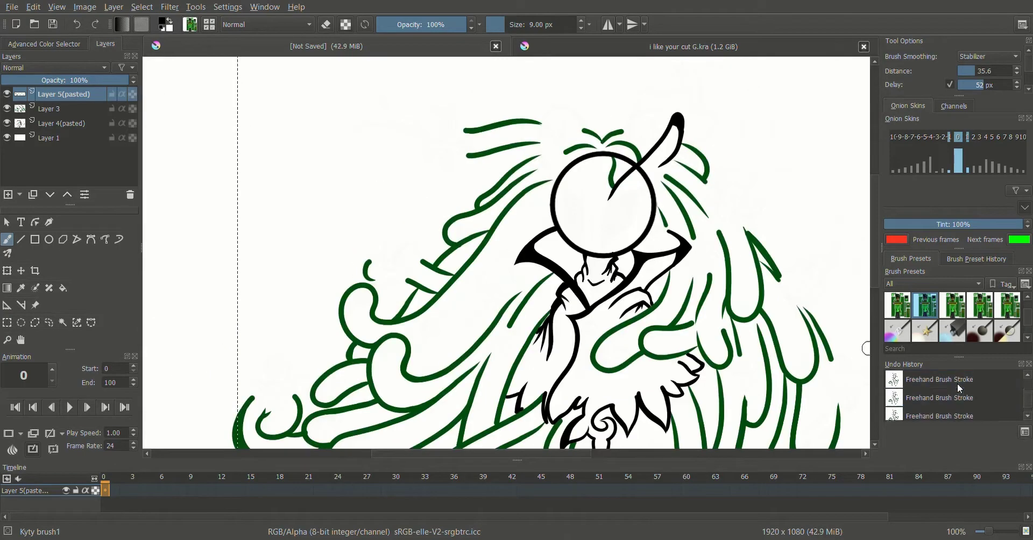
Redo the right ear's solid black tip and draw its lower edge back to the point inside the circle
click(924, 398)
scroll(508, 242, up, 4)
drag(436, 387, 464, 337)
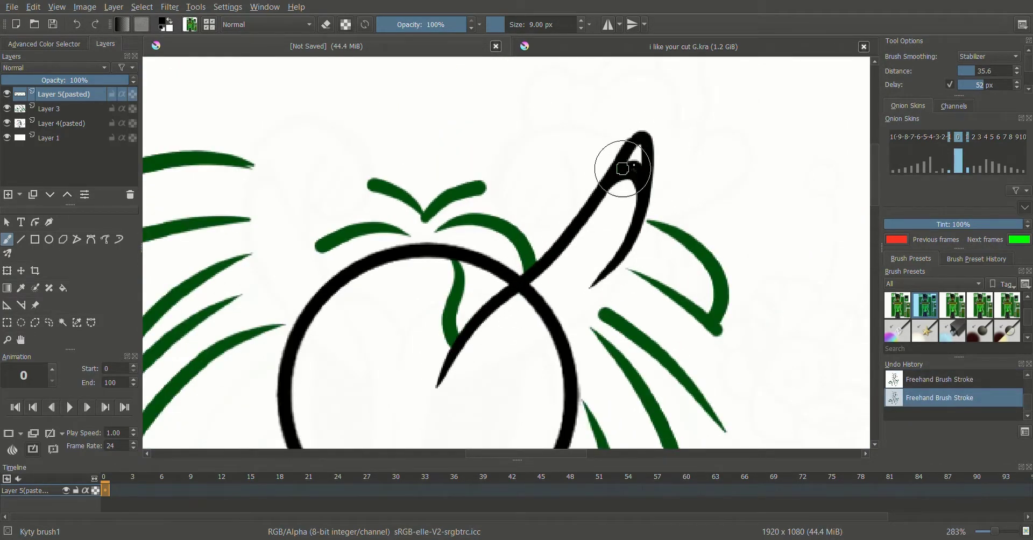
scroll(642, 171, down, 2)
scroll(377, 366, up, 4)
mouse_move(370, 369)
mouse_down()
mouse_move(450, 332)
mouse_move(815, 70)
mouse_up()
scroll(537, 239, down, 6)
Draw the matching pointed left ear, with its edges meeting at a point inside the circle
scroll(537, 239, up, 7)
mouse_move(644, 417)
mouse_down()
mouse_move(489, 92)
mouse_move(471, 112)
mouse_up()
click(951, 398)
scroll(578, 307, down, 7)
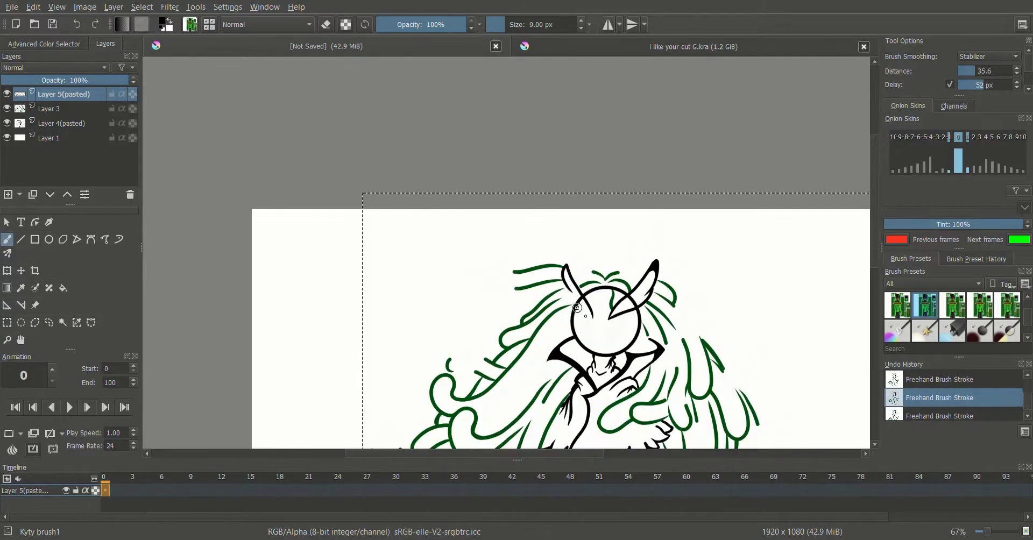
scroll(578, 308, down, 3)
scroll(431, 242, up, 7)
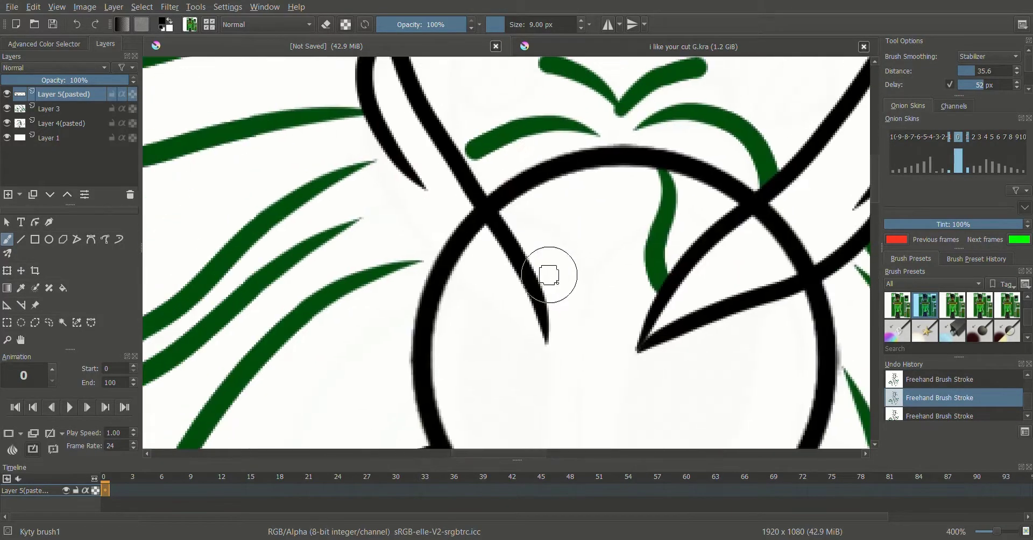
scroll(817, 201, down, 4)
scroll(817, 201, up, 4)
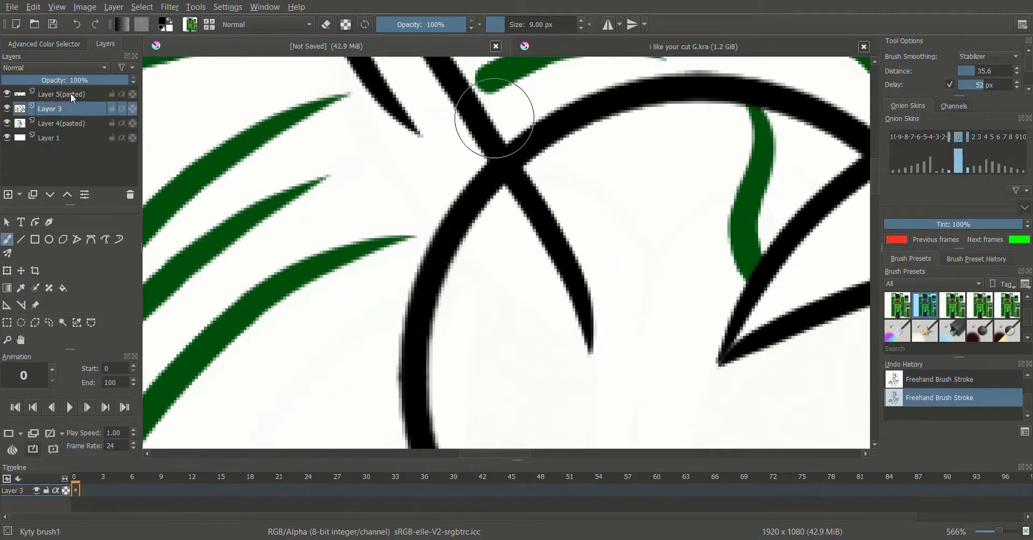
click(369, 86)
Set the brush to 6 px and draw the curved outlines of both eyes below the ear points
key(bracketleft)
key(bracketleft)
key(bracketleft)
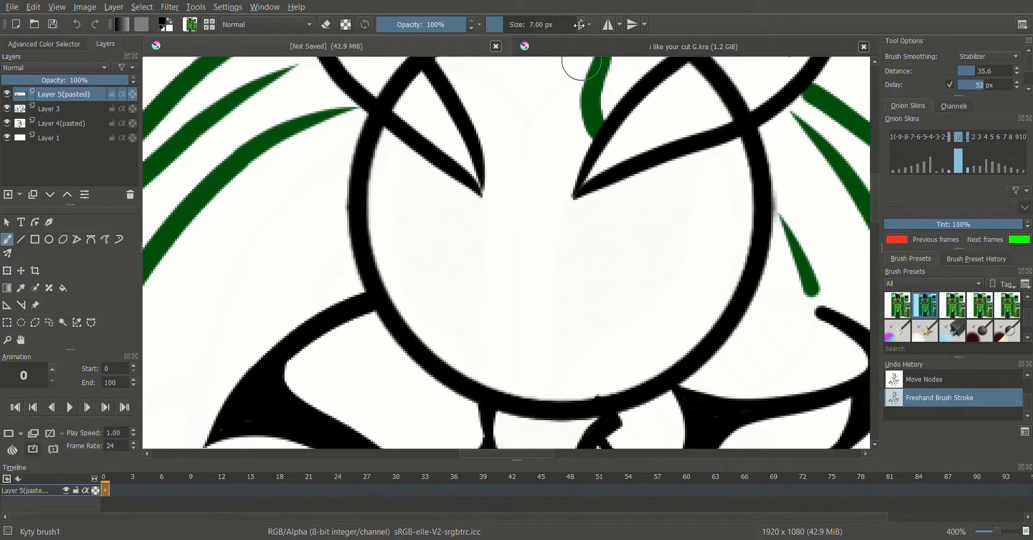
scroll(697, 133, down, 2)
mouse_move(674, 122)
mouse_down()
mouse_move(665, 188)
mouse_move(590, 290)
mouse_up()
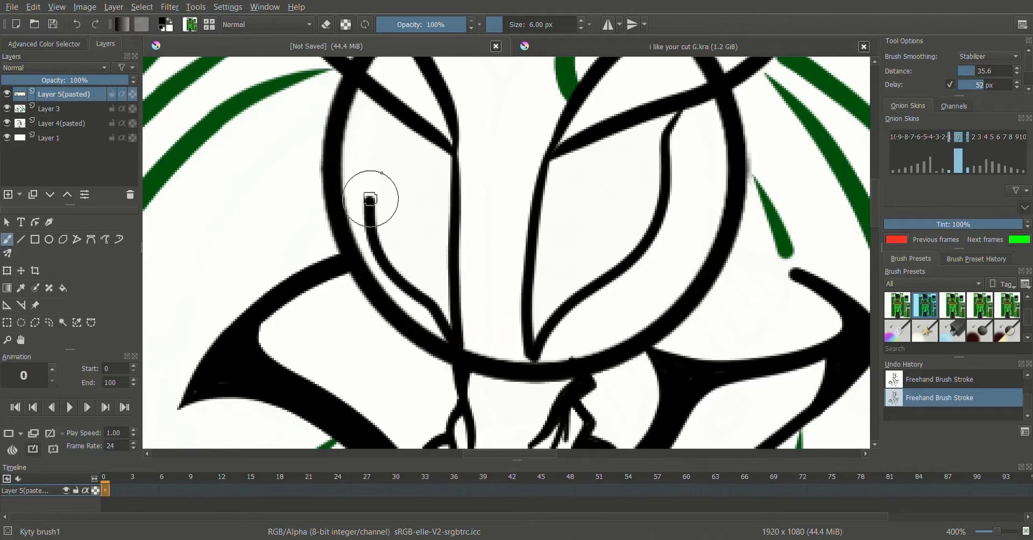
scroll(370, 199, down, 4)
scroll(600, 278, up, 4)
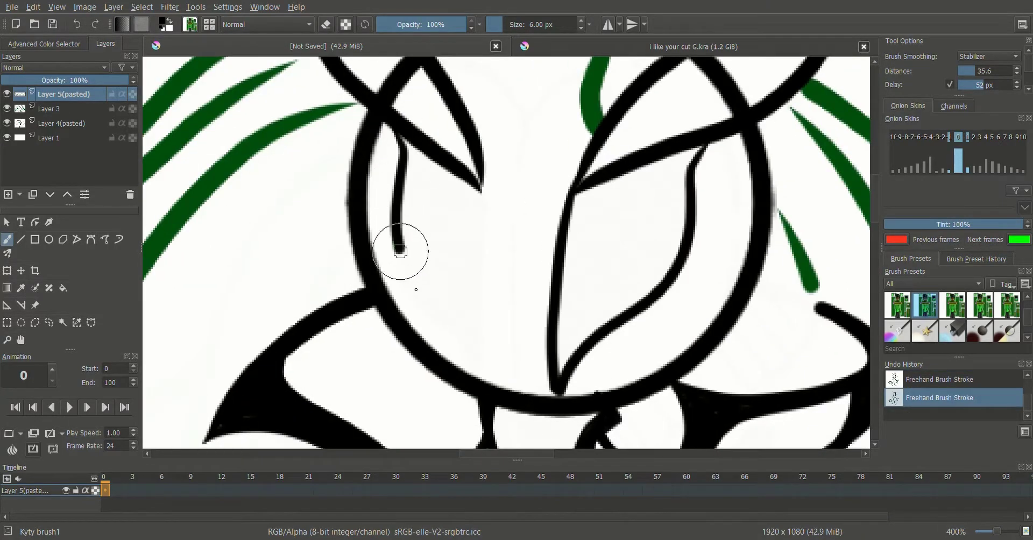
right_click(476, 183)
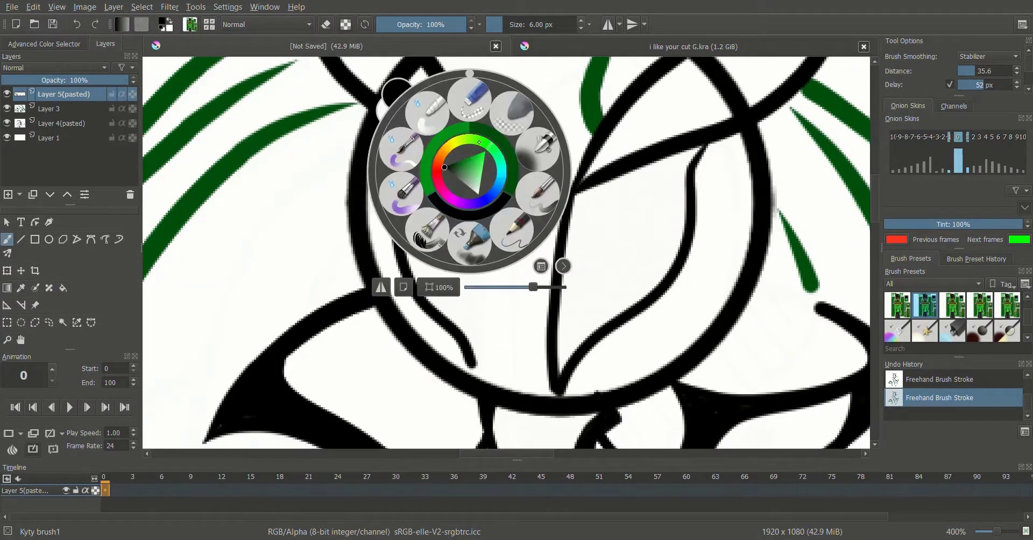
right_click(480, 192)
scroll(479, 385, down, 4)
Draw a thin vertical line between the two eyes down to the circle's lower edge
scroll(471, 180, up, 4)
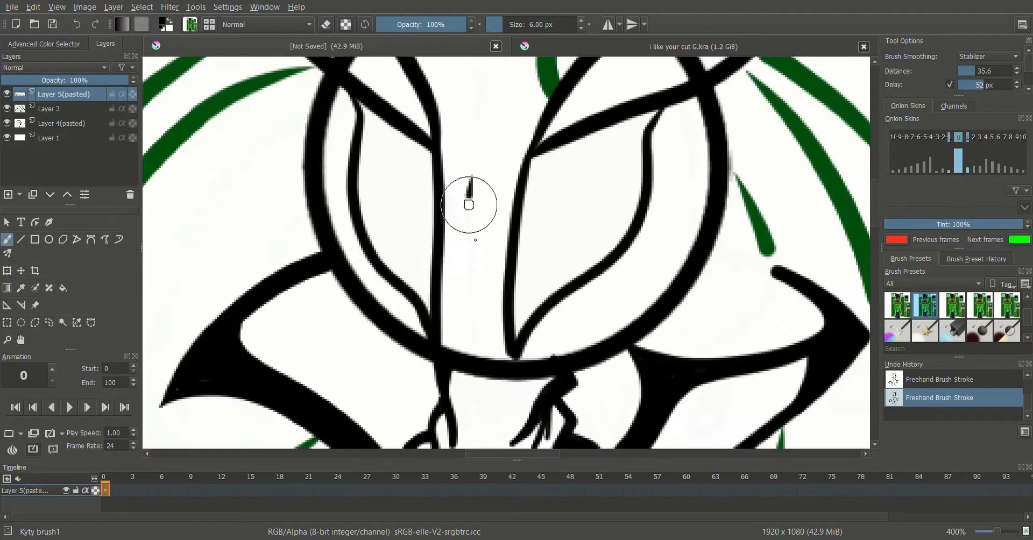
scroll(470, 179, down, 4)
scroll(526, 120, up, 5)
scroll(745, 272, down, 4)
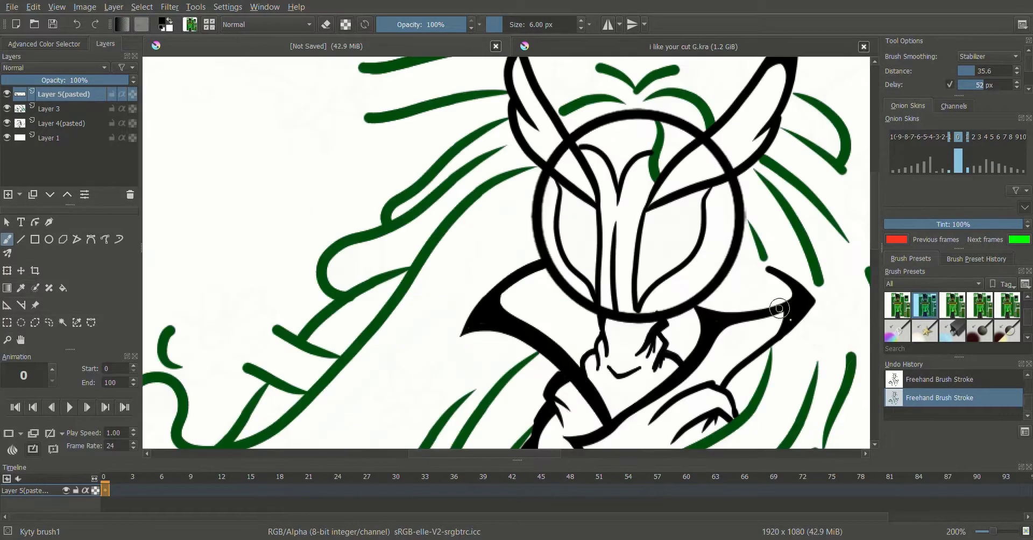
Draw the forked forehead lines curving outward above the vertical line between the eyes
scroll(745, 272, up, 5)
drag(598, 280, 595, 212)
scroll(609, 210, down, 3)
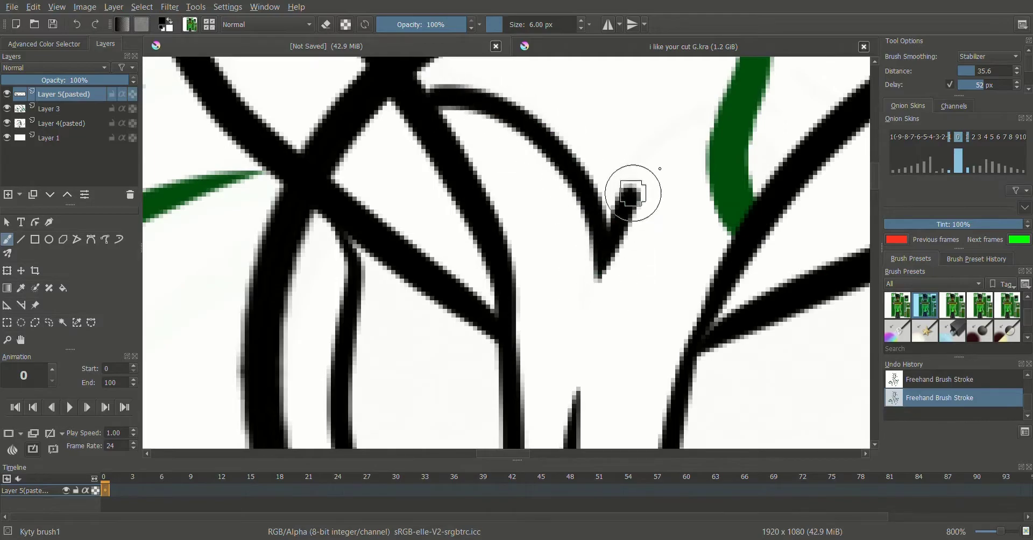
scroll(462, 213, up, 1)
right_click(652, 276)
right_click(639, 346)
scroll(586, 420, down, 4)
scroll(303, 246, up, 3)
scroll(303, 245, down, 4)
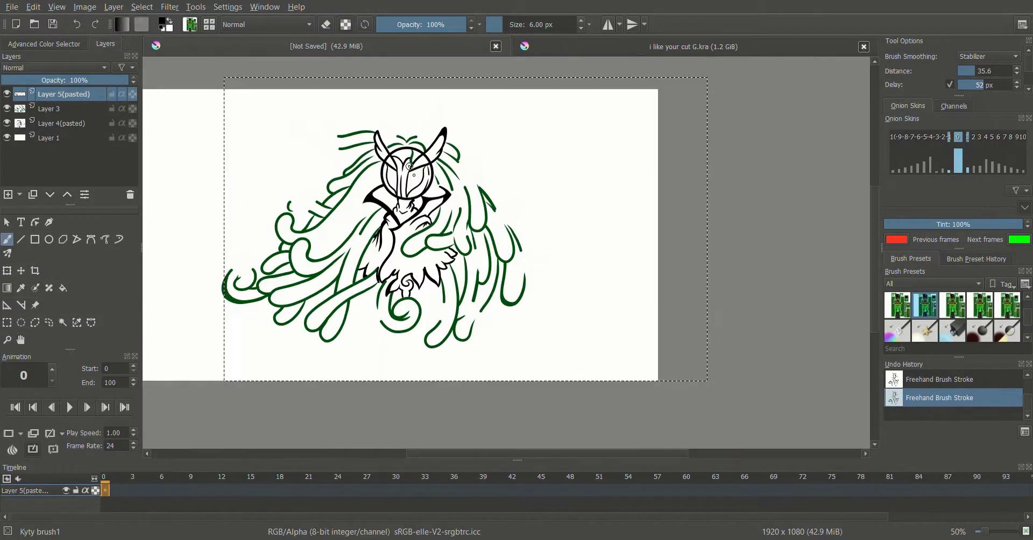
Add short accent lines between the right eye and the circle, and thicken the forked forehead lines
scroll(232, 430, up, 6)
mouse_move(484, 300)
mouse_down()
mouse_move(342, 234)
mouse_move(248, 239)
mouse_up()
scroll(487, 164, down, 5)
scroll(490, 167, up, 6)
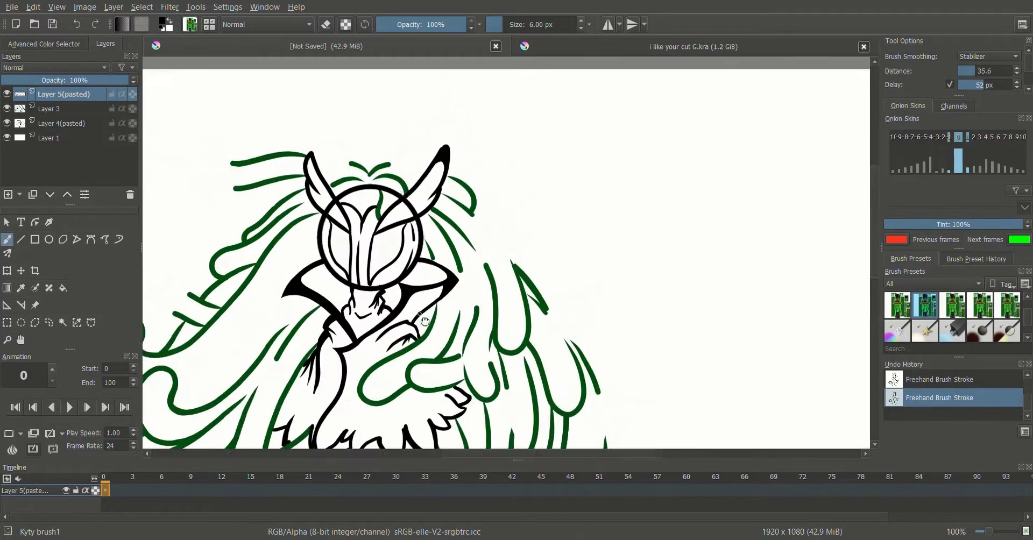
scroll(397, 231, down, 5)
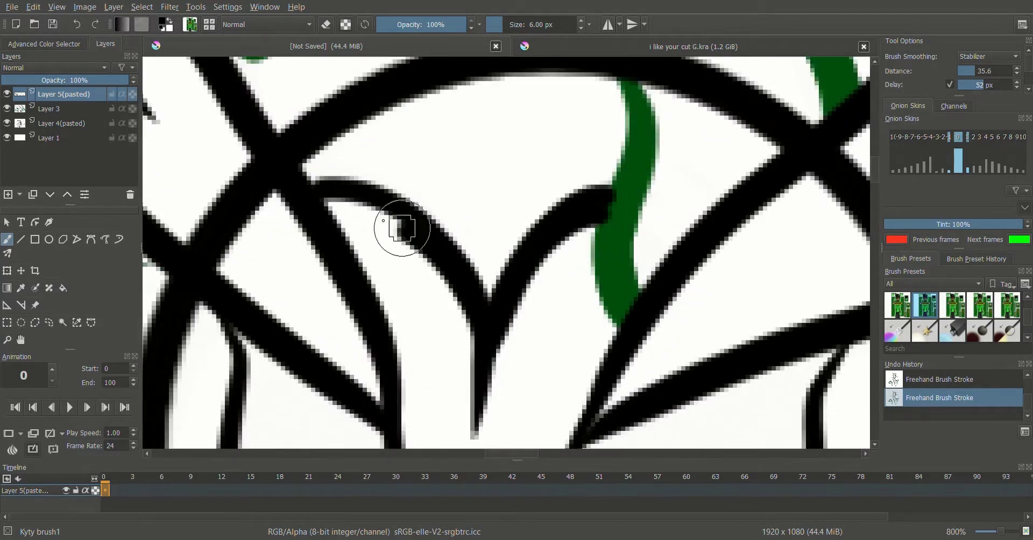
scroll(370, 255, up, 4)
Set the brush to 8 px and draw a rounded curl with an inner crease beside each ear
key(bracketright)
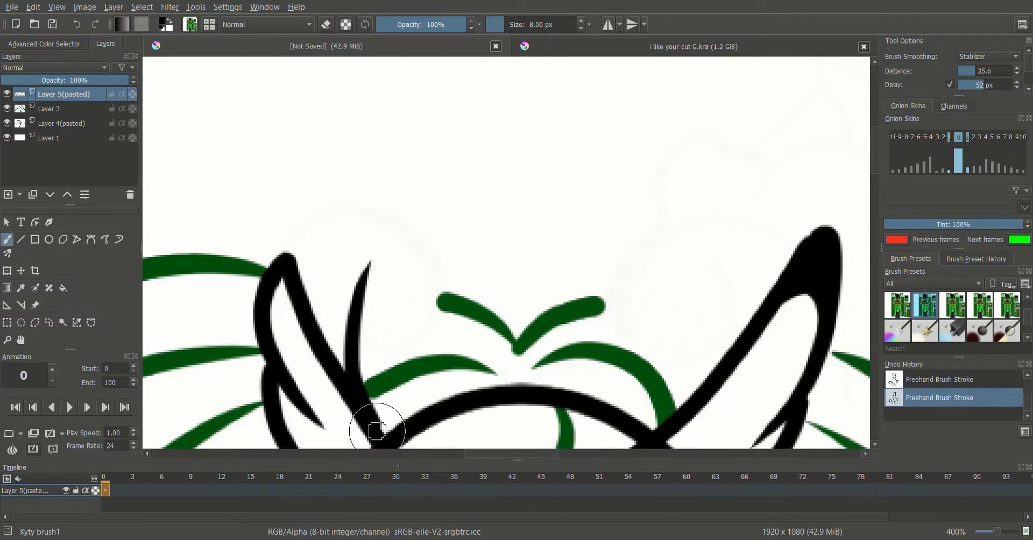
scroll(375, 428, down, 4)
scroll(528, 249, up, 4)
drag(430, 232, 578, 277)
scroll(587, 266, down, 4)
scroll(629, 166, up, 4)
mouse_move(548, 203)
mouse_down()
mouse_move(563, 284)
mouse_move(459, 249)
mouse_move(569, 278)
mouse_up()
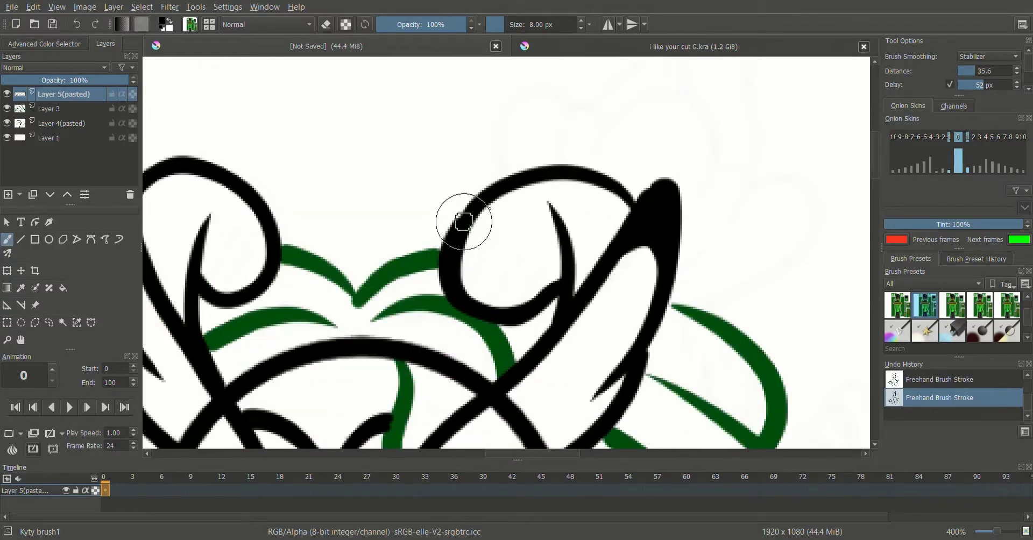
scroll(643, 212, down, 3)
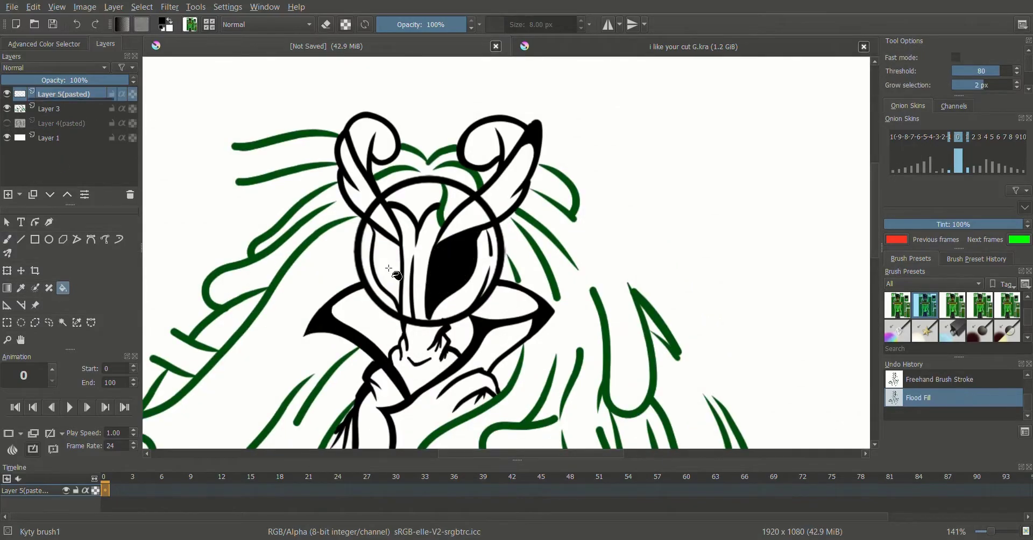
Undo the black fill of the right eye and the stroke before it
scroll(388, 268, down, 2)
key(ctrl+z)
scroll(422, 198, up, 5)
key(b)
key(ctrl+z)
Set the brush to 4 px and draw thin inner contour lines inside the mask's eyes
drag(503, 25, 499, 24)
scroll(463, 339, up, 1)
drag(497, 137, 485, 207)
key(ctrl+z)
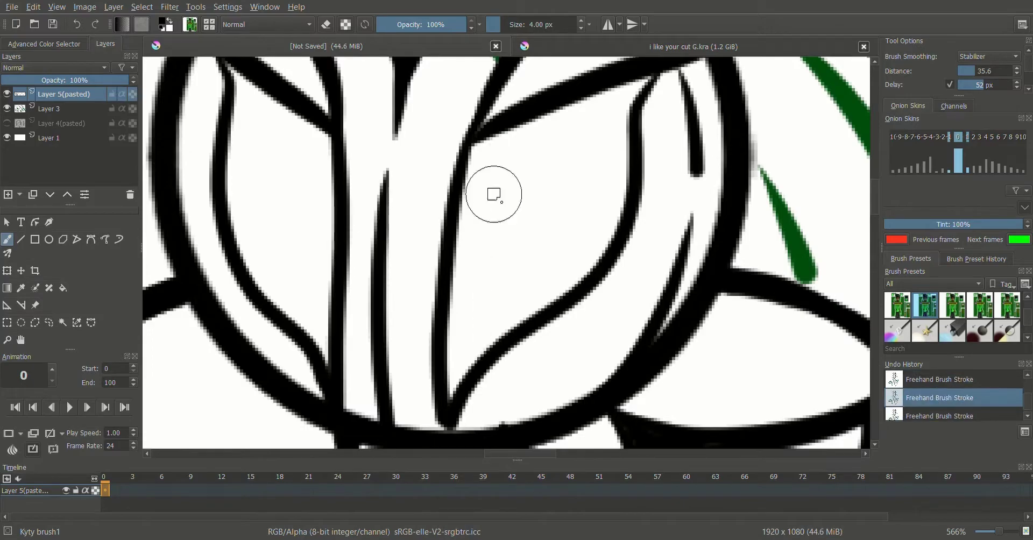
mouse_move(258, 82)
mouse_down()
mouse_move(253, 190)
mouse_move(311, 328)
mouse_up()
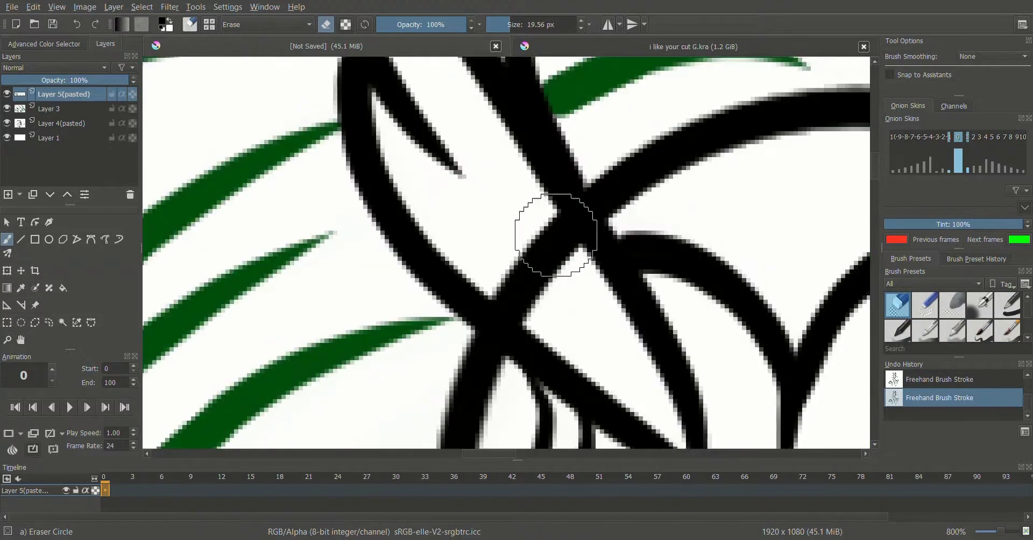
Erase the mask circle where it crosses the left ear, and hatch both curls with diagonal 5 px straight lines
drag(553, 238, 537, 254)
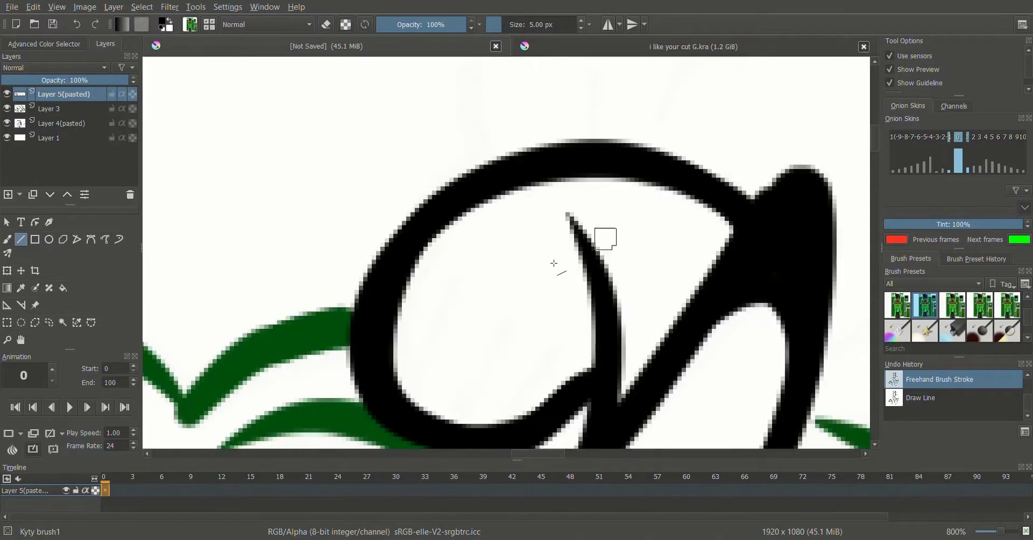
drag(468, 267, 400, 358)
mouse_move(512, 277)
mouse_down()
mouse_move(415, 417)
mouse_move(430, 410)
mouse_up()
drag(565, 277, 459, 424)
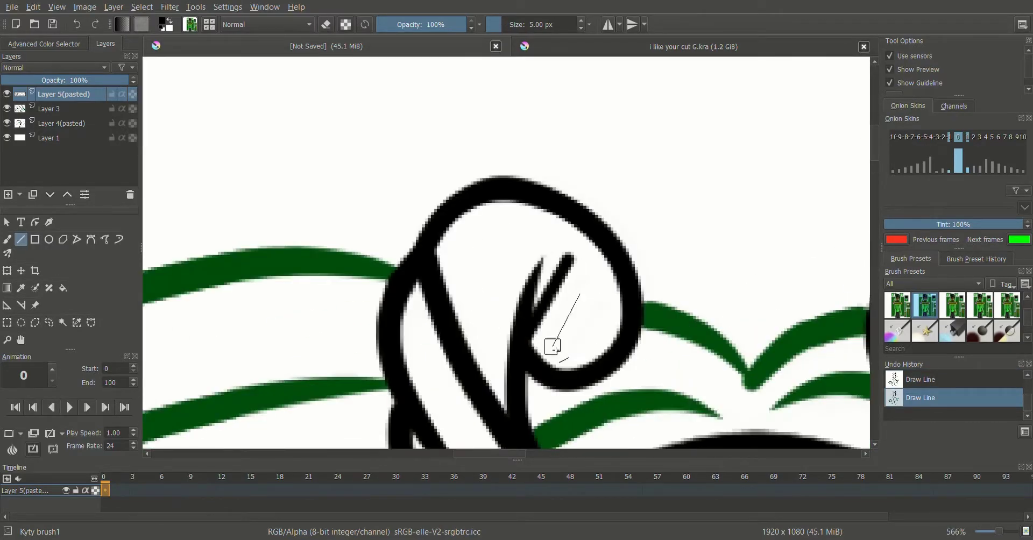
scroll(594, 336, down, 10)
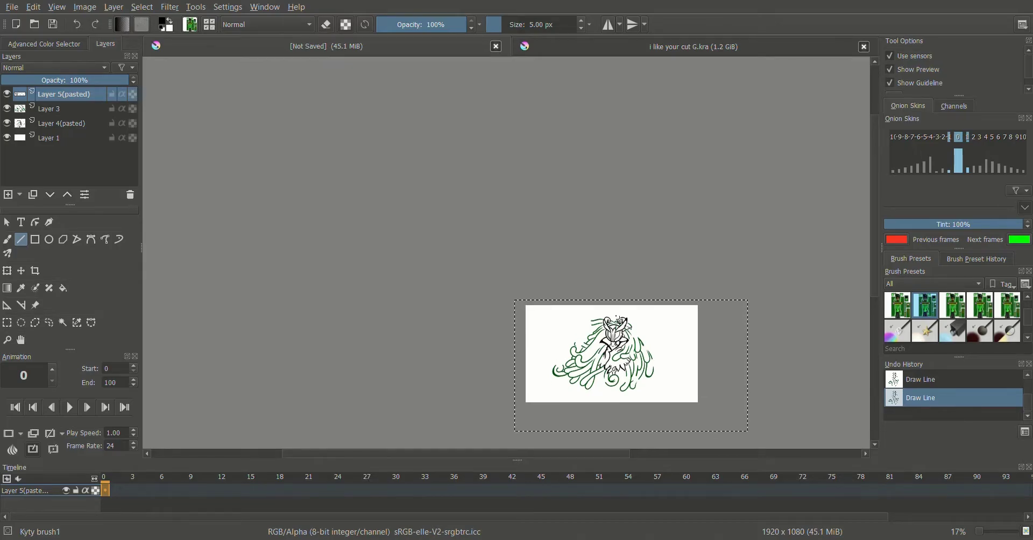
scroll(617, 317, up, 4)
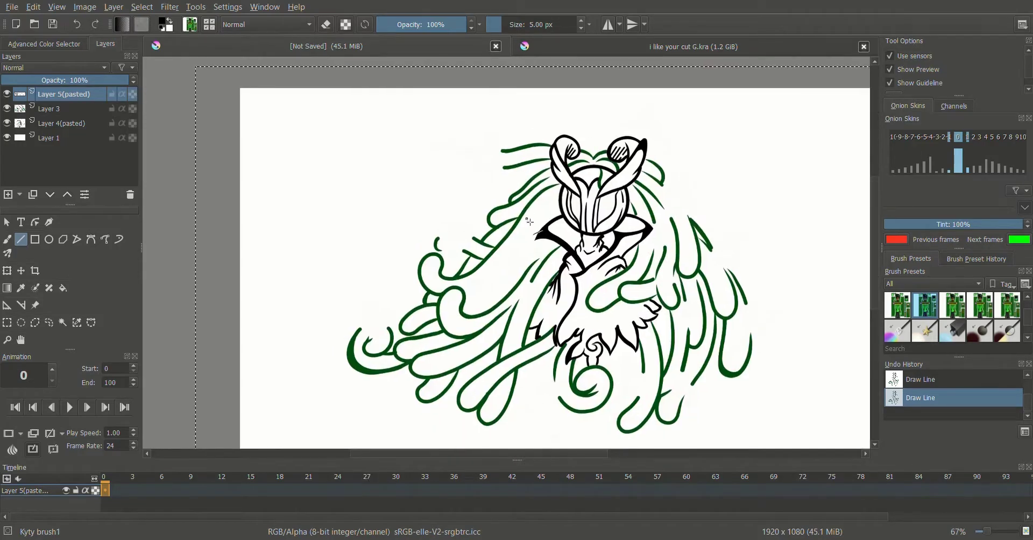
Add a new paint layer between the pasted mask layer and Layer 3, and return to the freehand brush
click(7, 194)
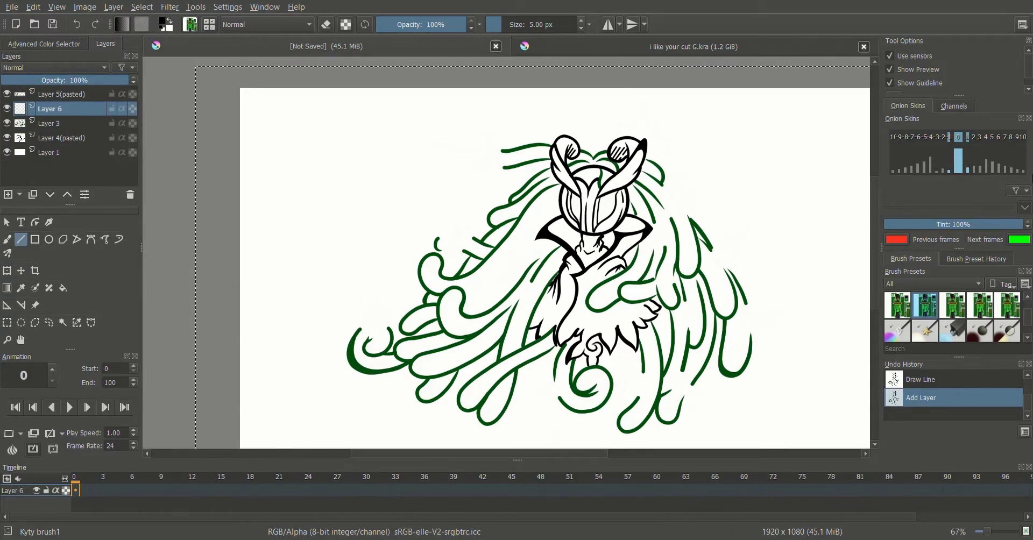
key(b)
scroll(563, 274, up, 8)
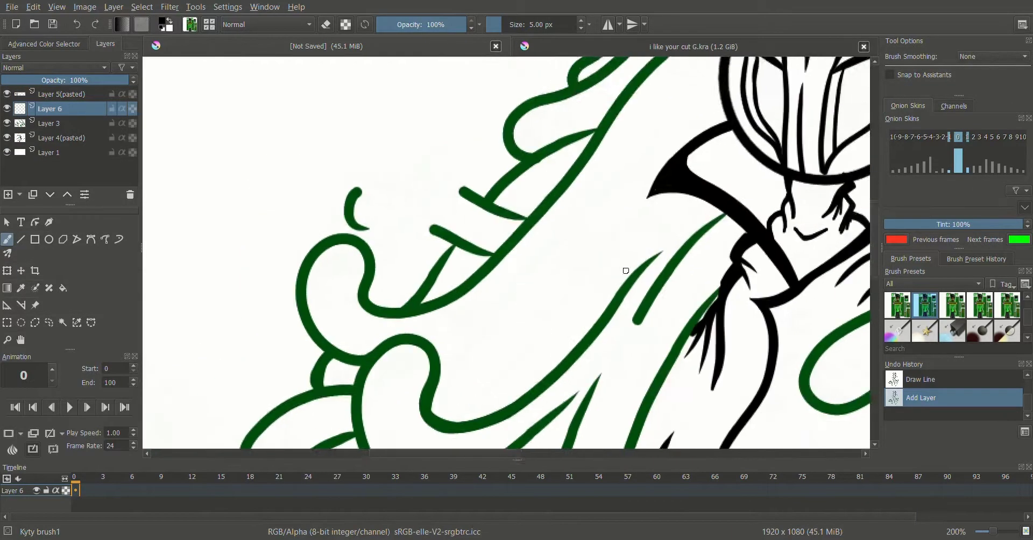
drag(573, 311, 476, 358)
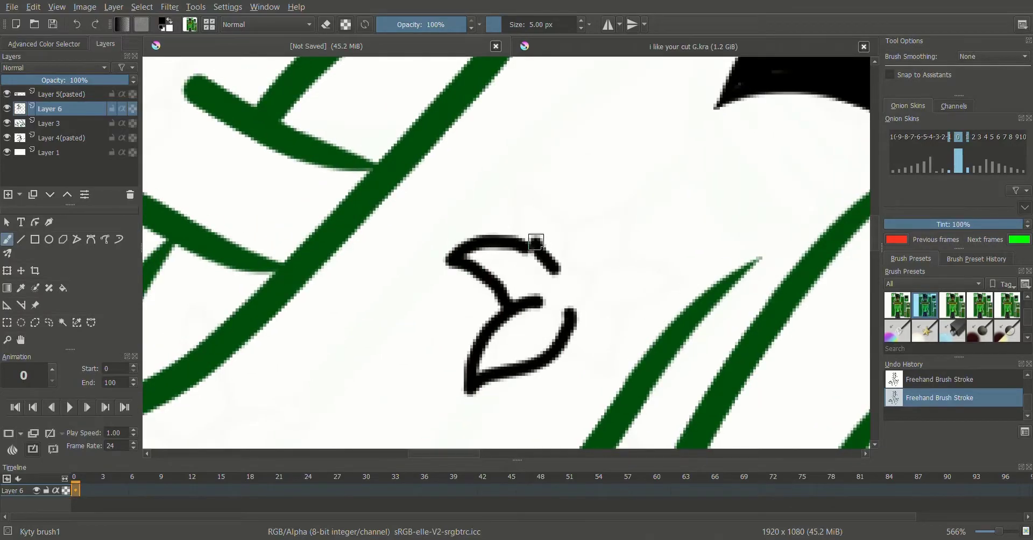
click(917, 395)
key(ctrl+z)
mouse_move(525, 246)
mouse_down()
mouse_move(534, 187)
mouse_move(508, 168)
mouse_move(591, 232)
mouse_move(732, 401)
mouse_move(607, 230)
mouse_up()
key(ctrl+z)
scroll(570, 232, up, 1)
key(ctrl+z)
scroll(424, 240, down, 1)
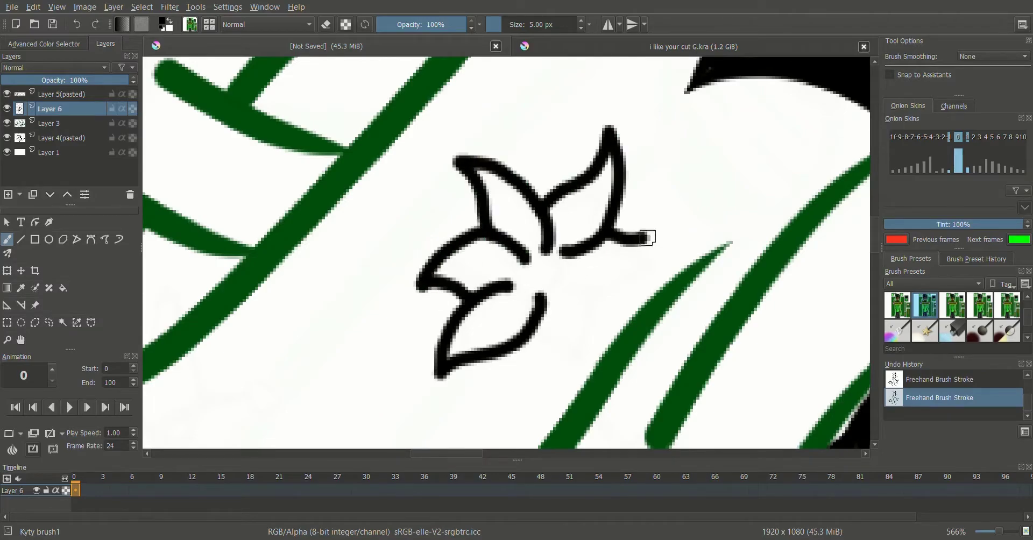
key(ctrl+z)
drag(538, 296, 579, 358)
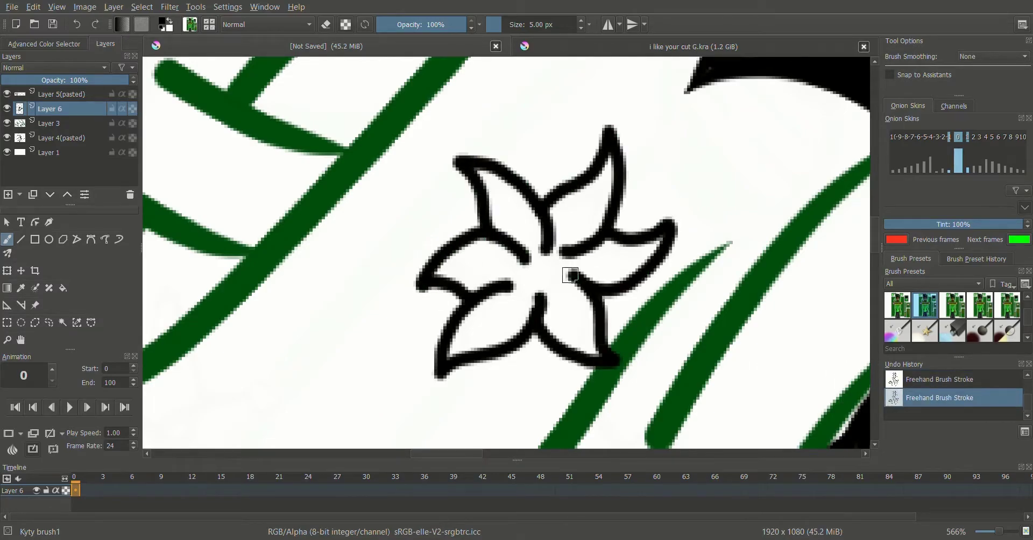
key(2)
click(936, 398)
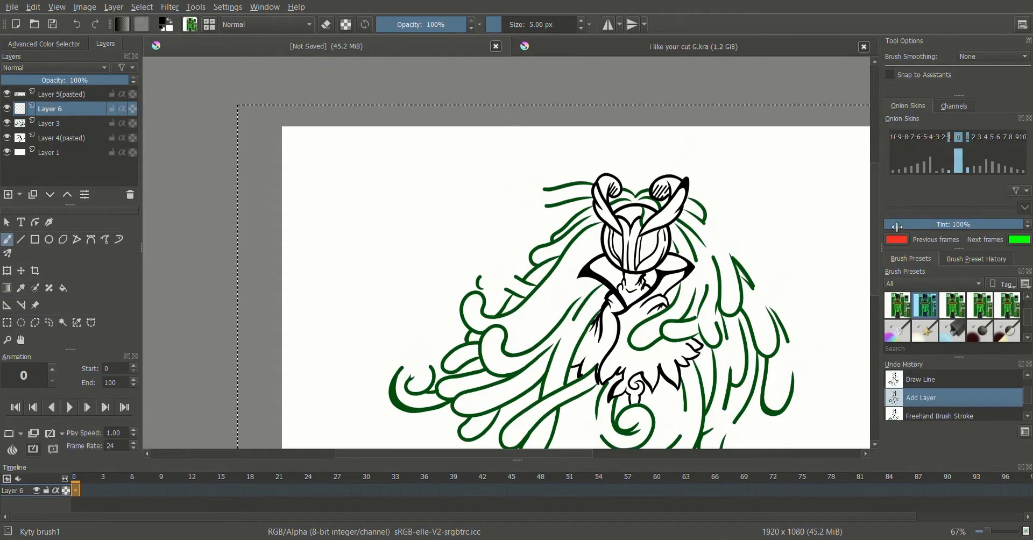
Set brush smoothing to Stabilizer and draw the first pointed petal of a flower on the hair left of the collar
click(993, 56)
click(990, 95)
scroll(572, 285, up, 7)
mouse_move(530, 253)
mouse_down()
mouse_move(457, 350)
mouse_move(463, 376)
mouse_up()
key(ctrl+z)
key(ctrl+z)
mouse_move(565, 202)
mouse_down()
mouse_move(490, 83)
mouse_move(522, 208)
mouse_up()
drag(551, 272, 455, 353)
drag(529, 247, 447, 350)
Draw the remaining pointed petals and the round centre of the flower left of the collar
right_click(589, 214)
mouse_move(598, 218)
mouse_down()
mouse_move(632, 182)
mouse_move(746, 191)
mouse_up()
right_click(595, 241)
mouse_move(602, 244)
mouse_down()
mouse_move(674, 242)
mouse_move(745, 196)
mouse_up()
mouse_move(640, 166)
mouse_down()
mouse_move(581, 135)
mouse_move(570, 148)
mouse_up()
drag(484, 185, 524, 248)
click(931, 383)
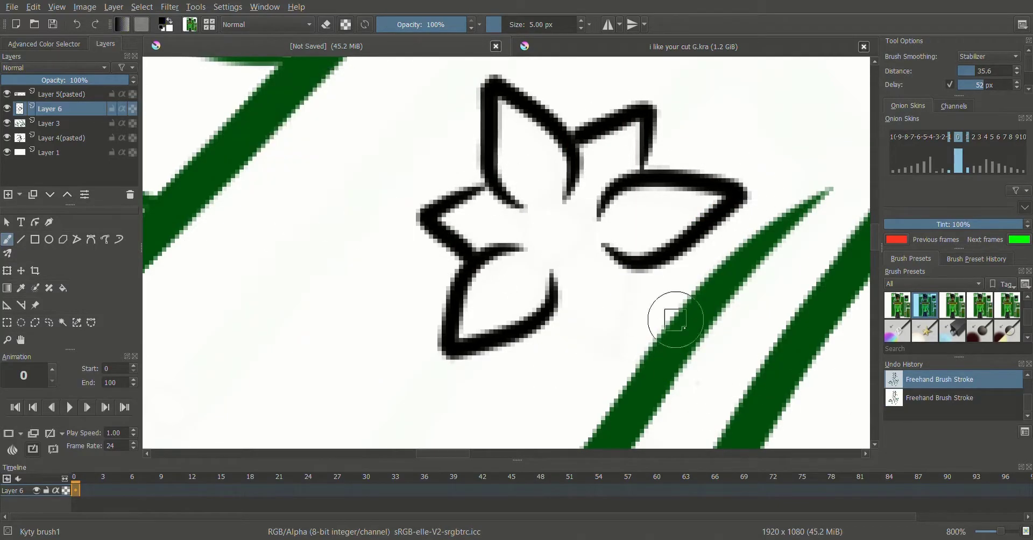
drag(542, 289, 616, 385)
drag(517, 265, 560, 277)
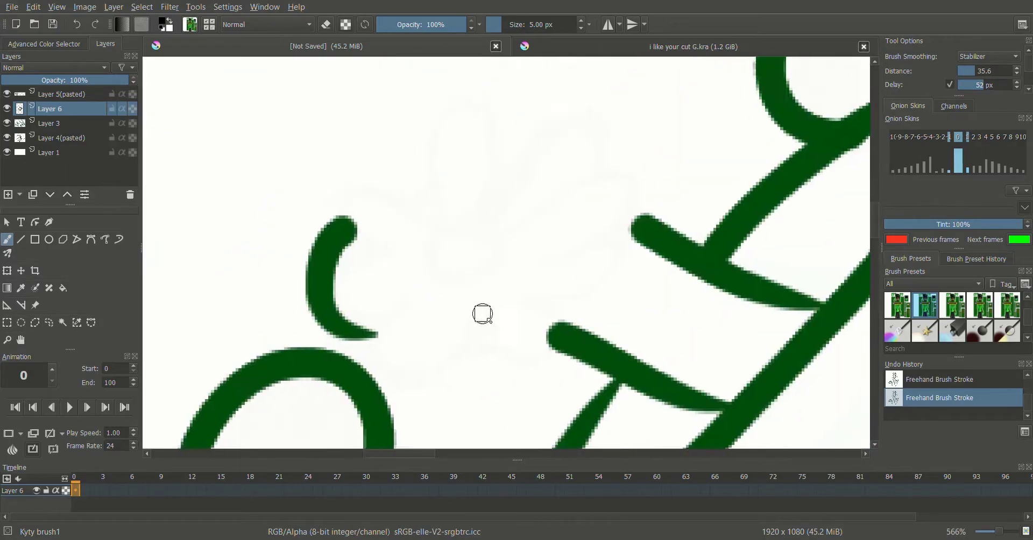
Draw a daisy with eight rounded petals and a round centre above the curled hair tip on the left
right_click(598, 247)
mouse_move(497, 301)
mouse_down()
mouse_move(603, 229)
mouse_move(547, 198)
mouse_move(582, 172)
mouse_move(493, 181)
mouse_move(495, 131)
mouse_move(439, 215)
mouse_move(363, 202)
mouse_up()
right_click(600, 237)
mouse_move(345, 289)
mouse_down()
mouse_move(399, 325)
mouse_move(474, 246)
mouse_up()
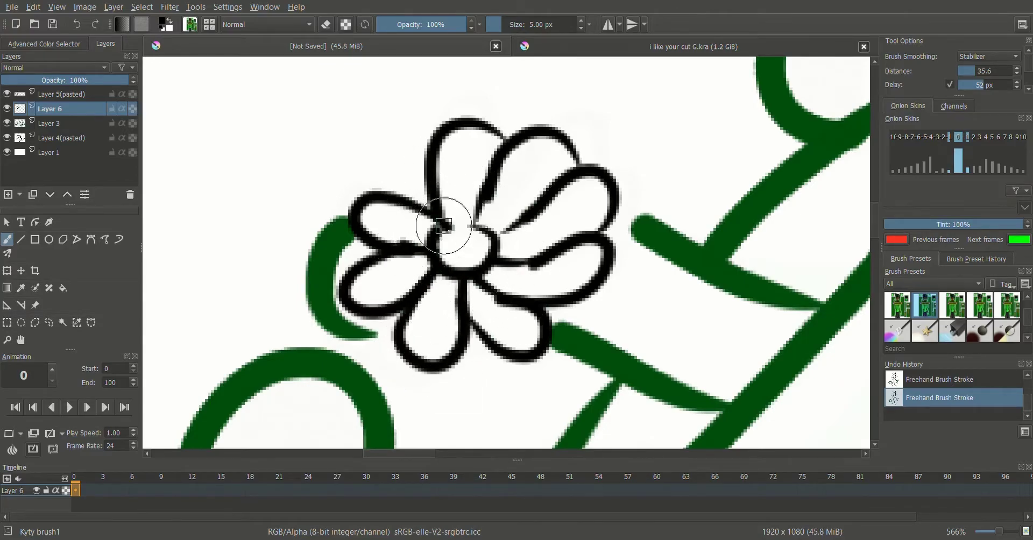
scroll(445, 226, up, 2)
scroll(685, 240, down, 1)
scroll(531, 203, up, 2)
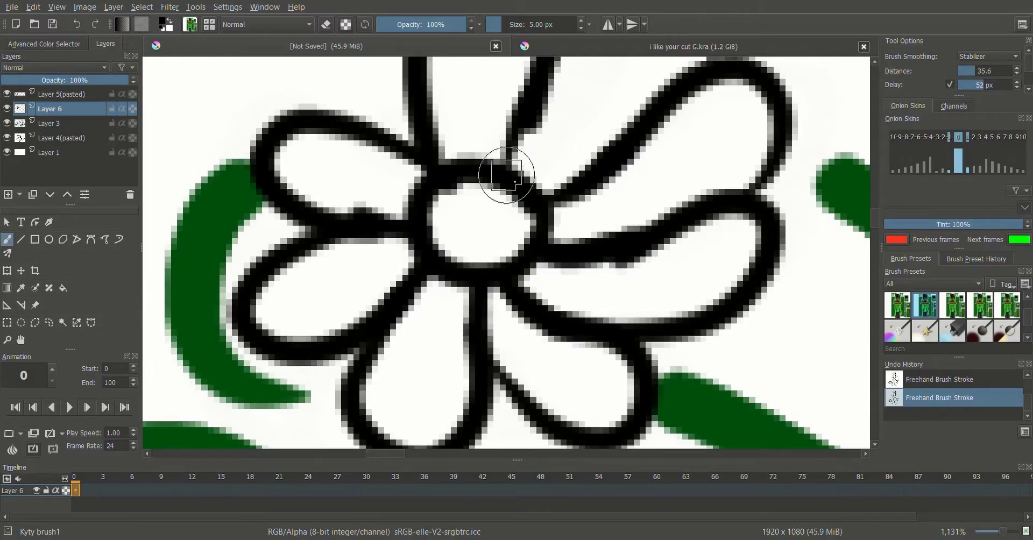
scroll(506, 175, down, 5)
scroll(703, 286, up, 4)
scroll(448, 207, down, 3)
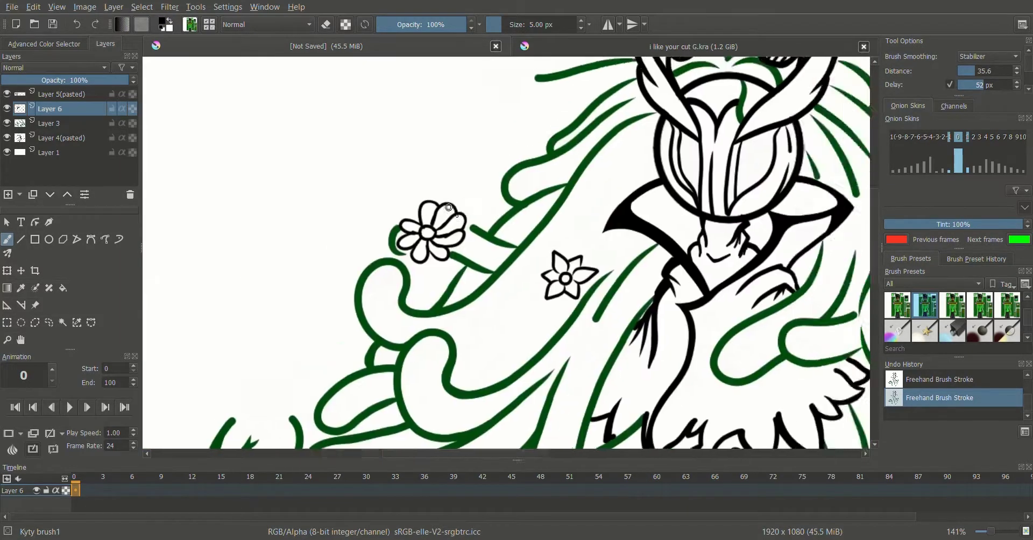
scroll(448, 207, up, 5)
mouse_move(496, 316)
mouse_down()
mouse_move(368, 311)
mouse_move(535, 341)
mouse_up()
right_click(634, 249)
right_click(606, 230)
right_click(653, 237)
right_click(653, 237)
mouse_move(646, 253)
mouse_down()
mouse_move(768, 162)
mouse_move(703, 265)
mouse_move(519, 355)
mouse_up()
right_click(751, 172)
right_click(751, 172)
click(927, 398)
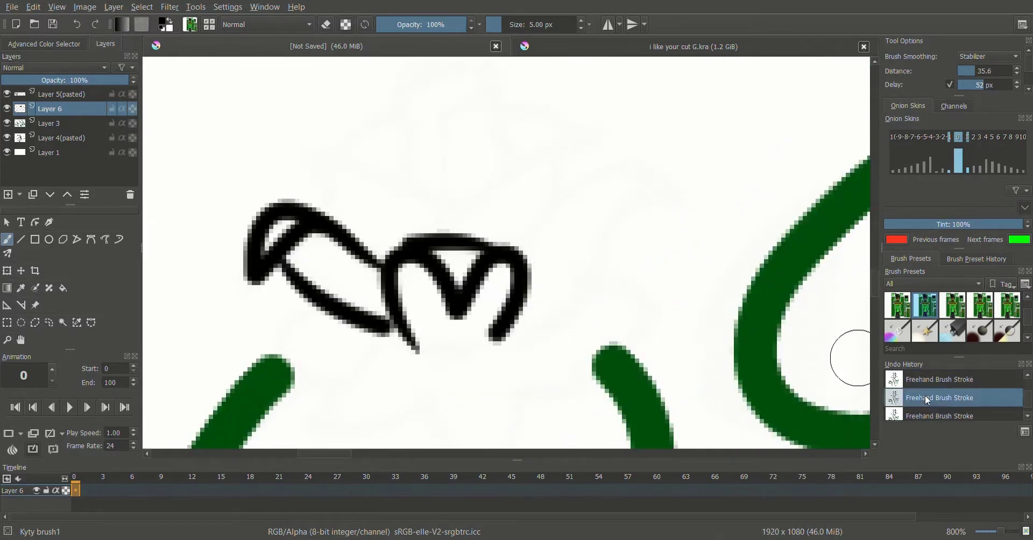
right_click(754, 288)
right_click(754, 288)
drag(791, 219, 697, 217)
right_click(601, 259)
mouse_move(646, 272)
mouse_down()
mouse_move(479, 301)
mouse_move(505, 276)
mouse_up()
right_click(602, 258)
drag(791, 220, 661, 426)
mouse_move(401, 280)
mouse_down()
mouse_move(491, 425)
mouse_move(532, 390)
mouse_up()
drag(579, 341, 625, 287)
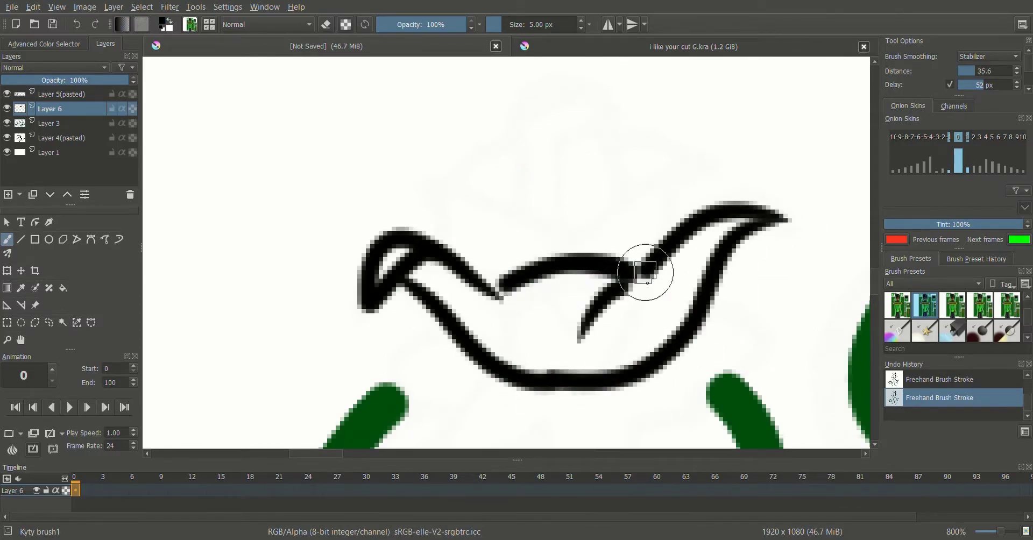
scroll(513, 316, down, 5)
key(ctrl+z)
scroll(696, 362, up, 5)
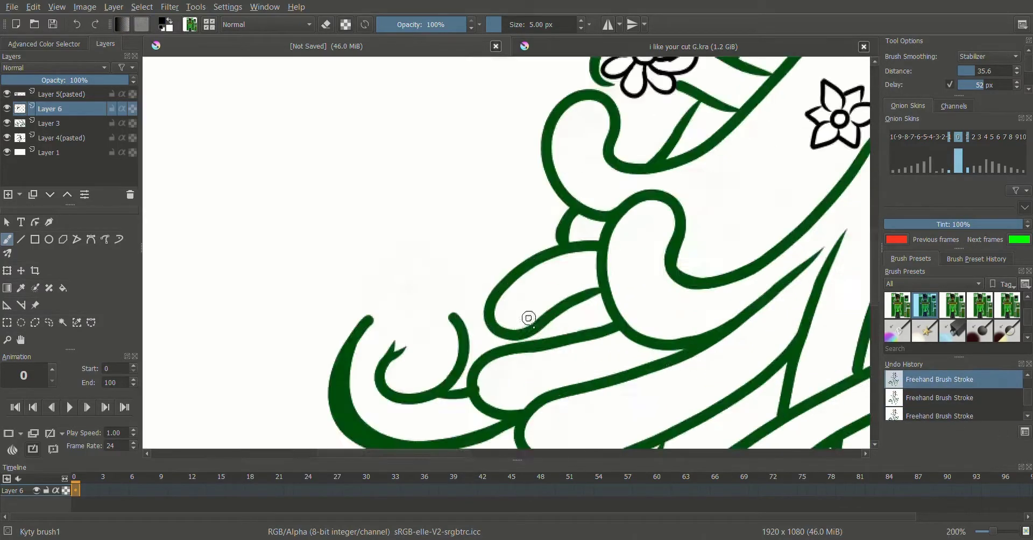
With a 4 px brush and smoothing off, draw the folded outer petals of a rose above the lower-left hair curl
scroll(561, 26, down, 1)
drag(660, 292, 748, 249)
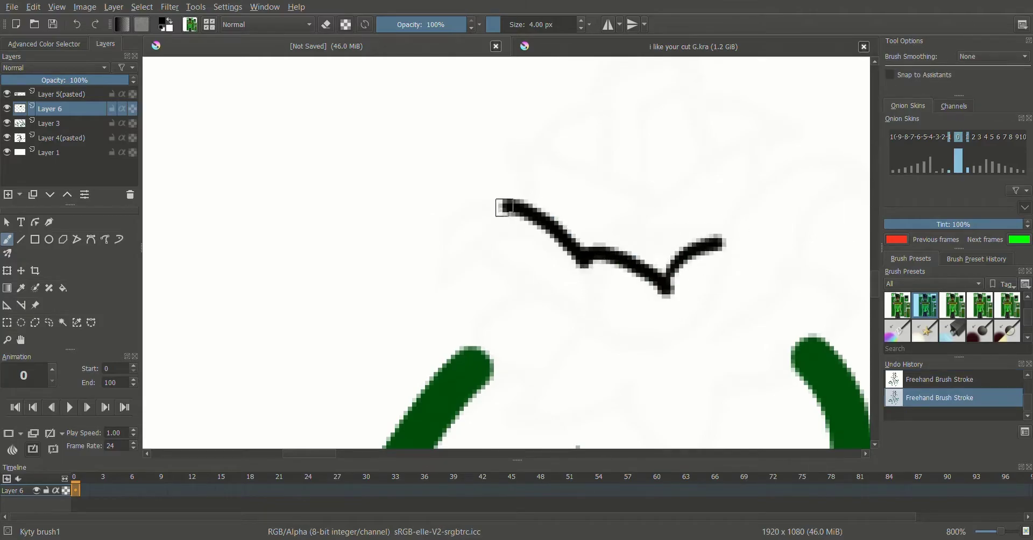
drag(502, 207, 550, 307)
mouse_move(834, 197)
mouse_down()
mouse_move(703, 224)
mouse_move(526, 380)
mouse_up()
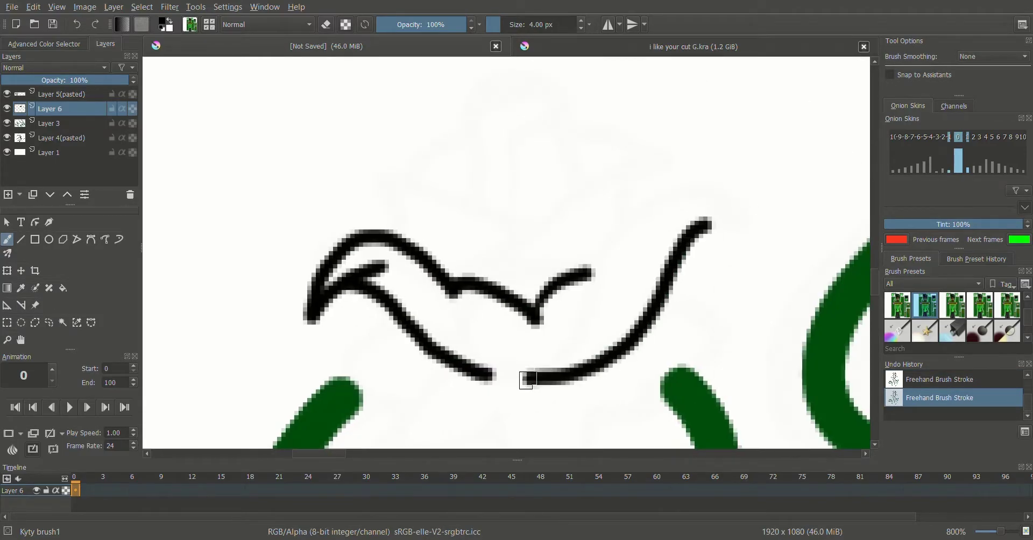
drag(522, 249, 397, 221)
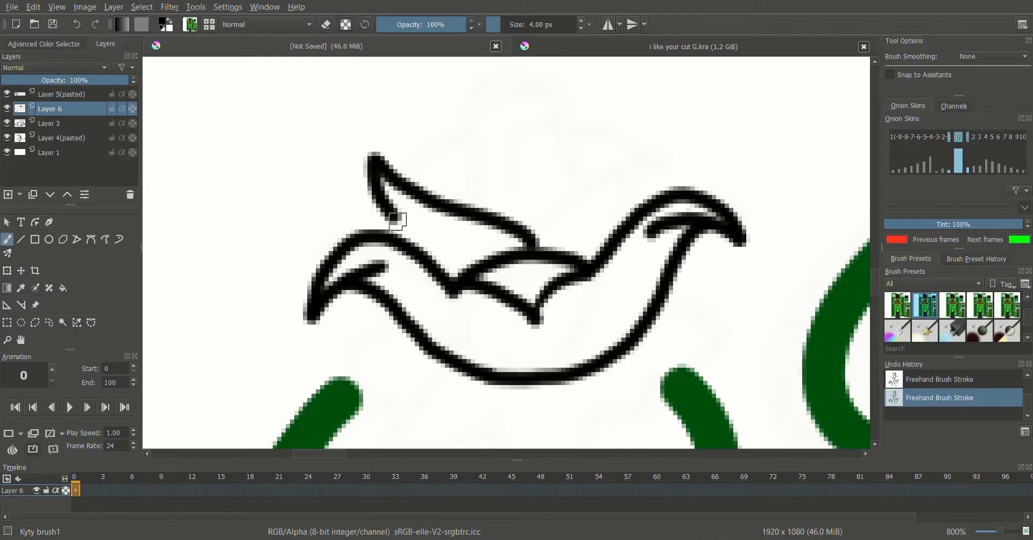
Complete the rose with inner petals, a central bud and small leaves underneath
drag(596, 272, 555, 366)
right_click(519, 287)
mouse_move(532, 236)
mouse_down()
mouse_move(591, 194)
mouse_move(670, 172)
mouse_up()
drag(629, 161, 605, 242)
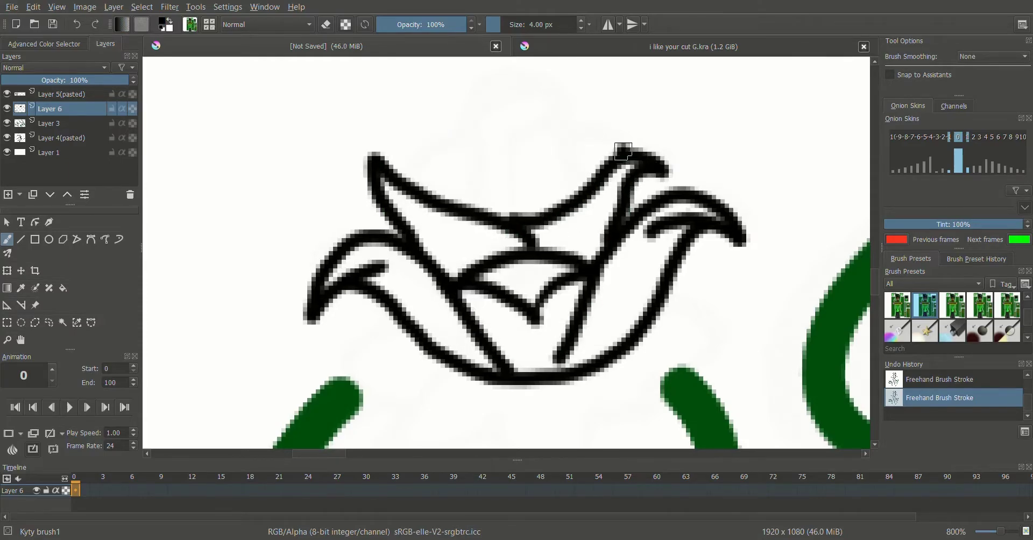
drag(557, 126, 630, 158)
drag(468, 132, 401, 183)
mouse_move(463, 207)
mouse_down()
mouse_move(466, 185)
mouse_move(559, 86)
mouse_up()
scroll(580, 240, down, 2)
scroll(579, 240, right, 1)
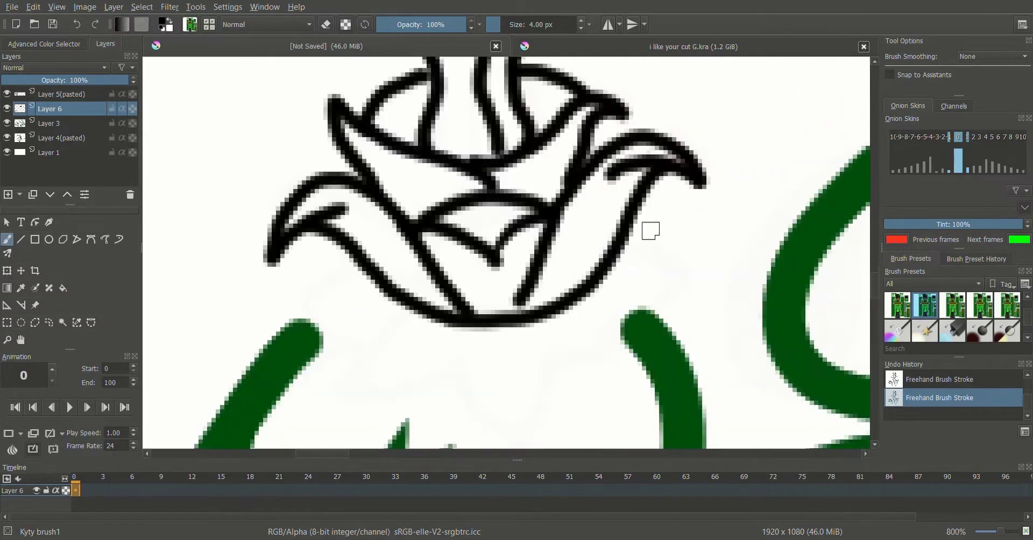
drag(689, 247, 542, 339)
scroll(349, 297, down, 5)
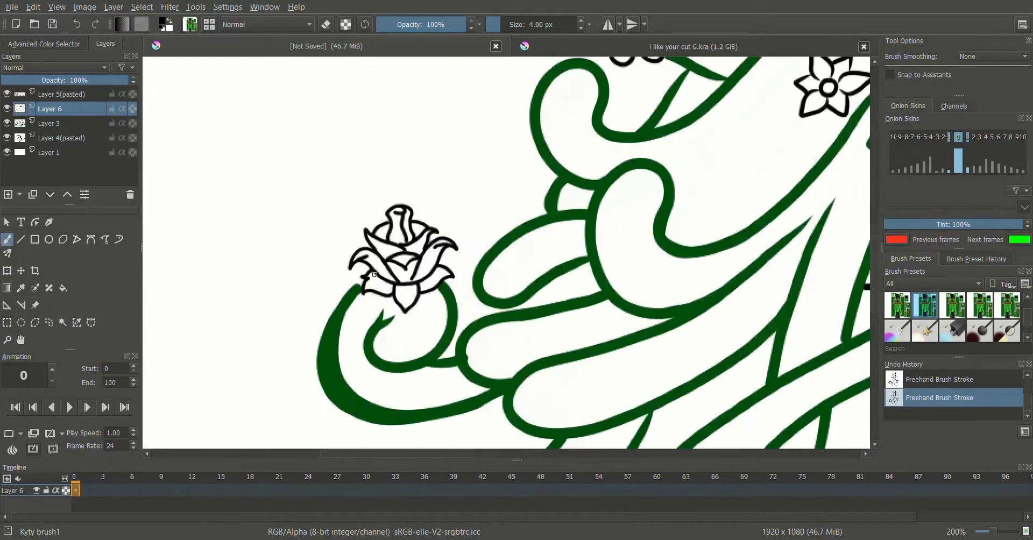
Thicken the line dividing the two right-hand petals of the daisy
scroll(349, 297, up, 6)
drag(568, 338, 791, 261)
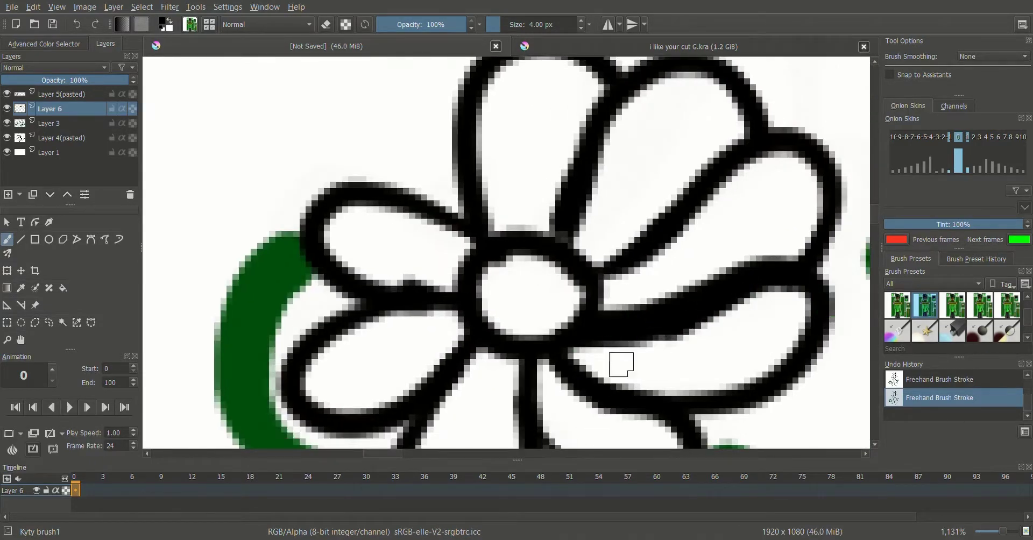
scroll(457, 282, down, 6)
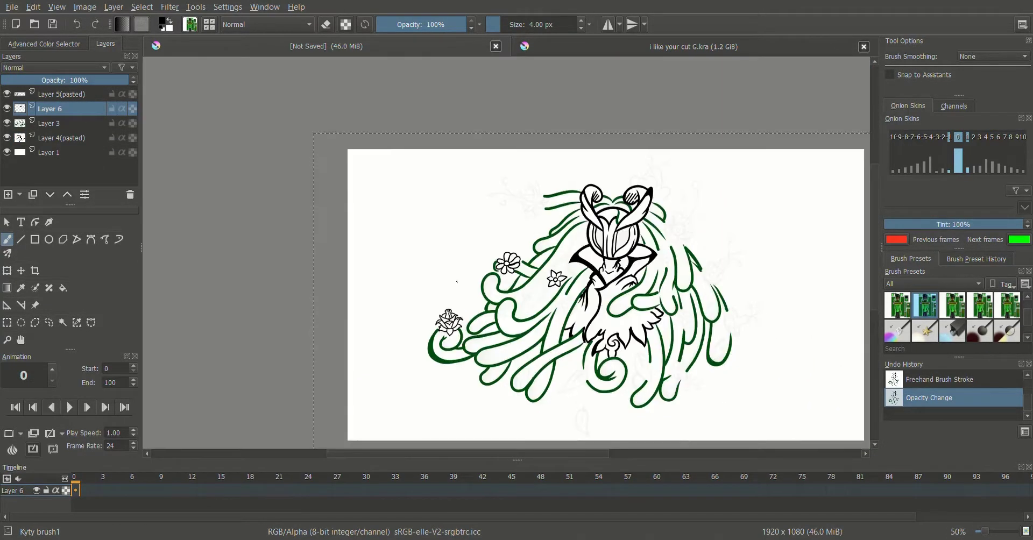
Erase the daisy and the rose with the circular eraser at 50 px
scroll(457, 281, up, 2)
click(898, 305)
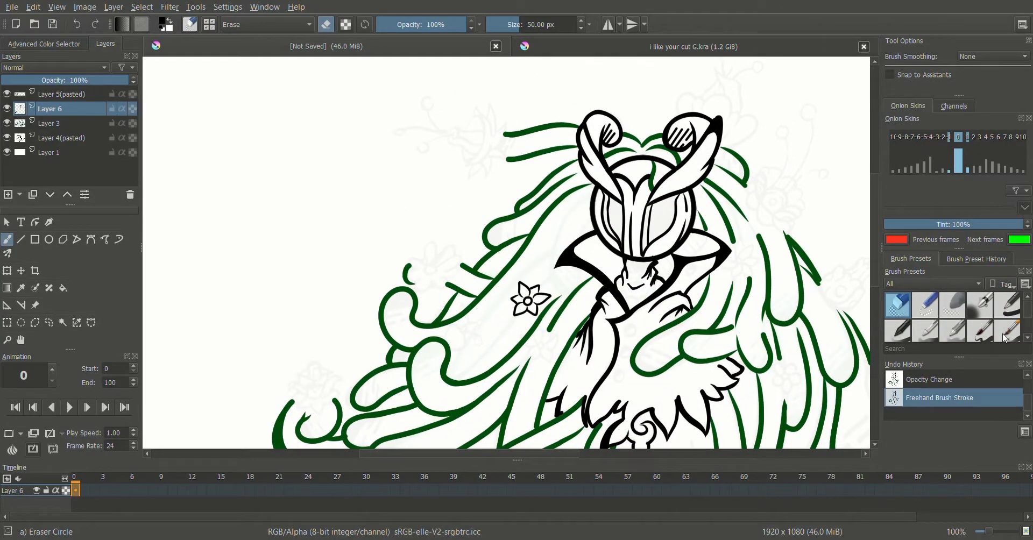
scroll(934, 318, down, 3)
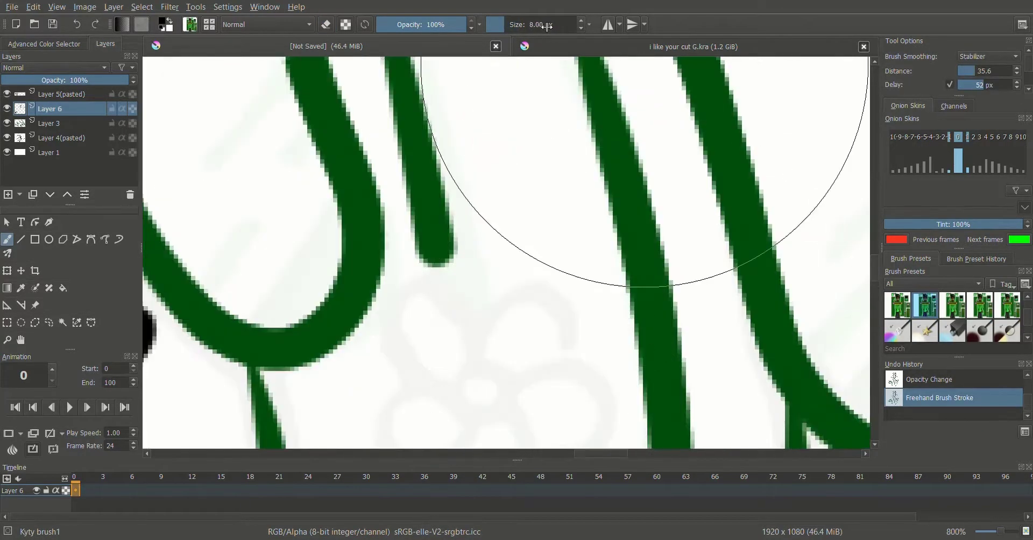
mouse_move(584, 269)
mouse_down()
mouse_move(511, 415)
mouse_move(461, 208)
mouse_move(589, 225)
mouse_move(543, 213)
mouse_up()
scroll(542, 213, up, 2)
key(])
key(])
key(])
key(bracketleft)
key(bracketleft)
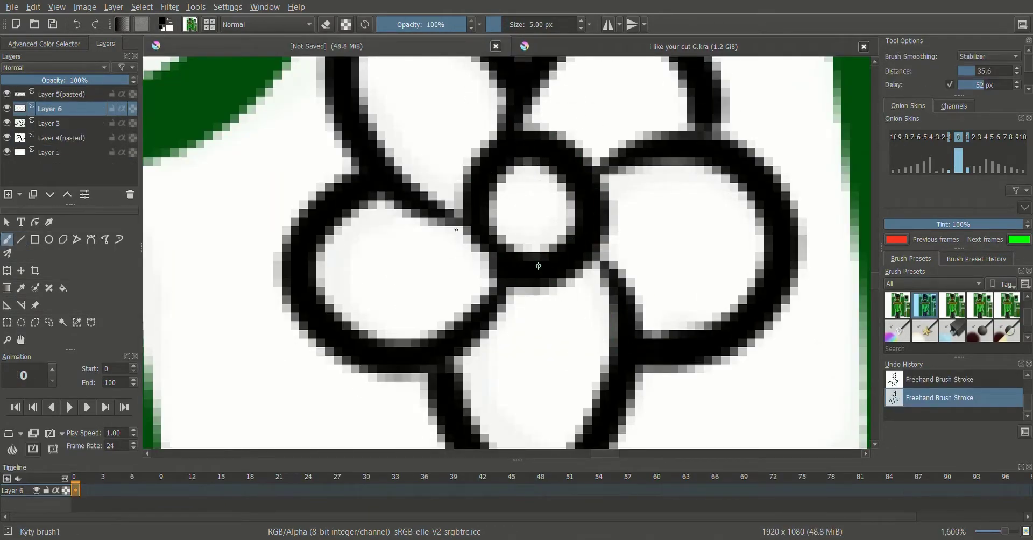
scroll(635, 122, down, 5)
drag(676, 452, 816, 349)
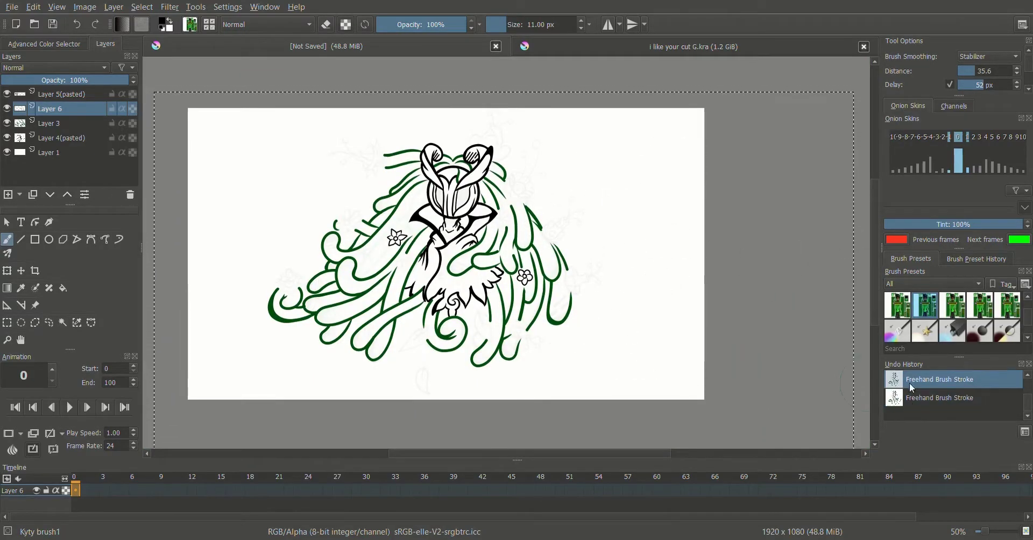
key(ctrl+z)
scroll(816, 348, up, 3)
click(929, 404)
click(931, 409)
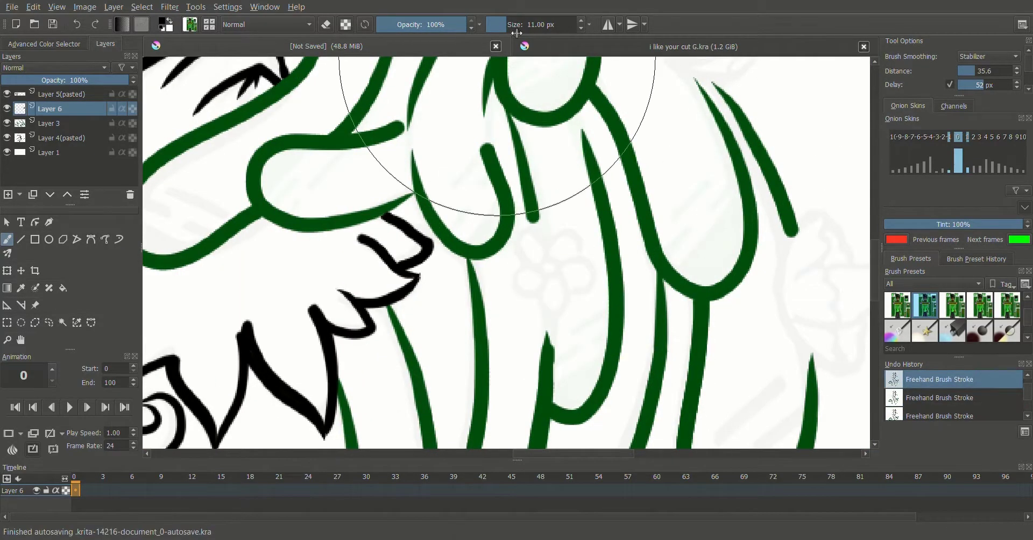
Set the brush to 7 px and draw a rounded five-petal flower with a round centre on the right-hand hair
key([)
key([)
scroll(612, 253, up, 3)
mouse_move(569, 222)
mouse_down()
mouse_move(538, 231)
mouse_move(457, 165)
mouse_move(625, 130)
mouse_up()
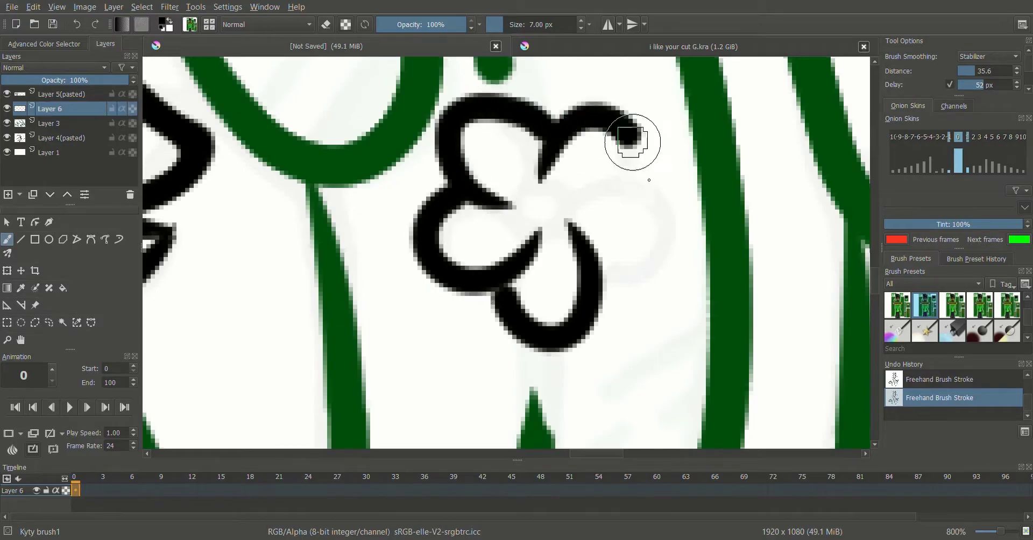
mouse_move(565, 194)
mouse_down()
mouse_move(659, 188)
mouse_move(532, 190)
mouse_move(551, 238)
mouse_move(572, 185)
mouse_up()
scroll(700, 228, down, 8)
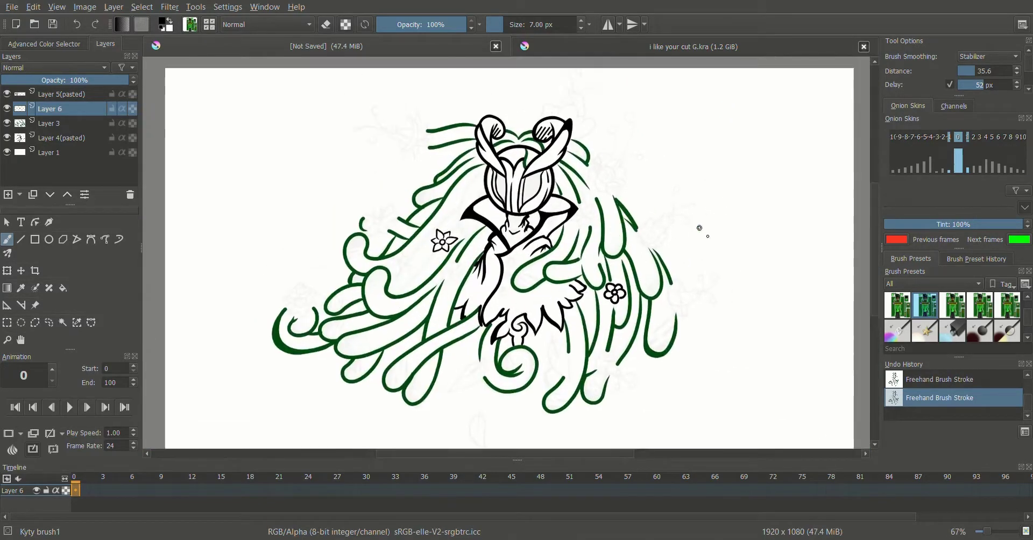
Set the brush to 5 px and ink the pointed outer petals of a rose above the far-left curl
scroll(569, 205, up, 8)
drag(621, 196, 487, 297)
right_click(426, 357)
drag(295, 249, 345, 206)
right_click(319, 289)
drag(308, 248, 376, 280)
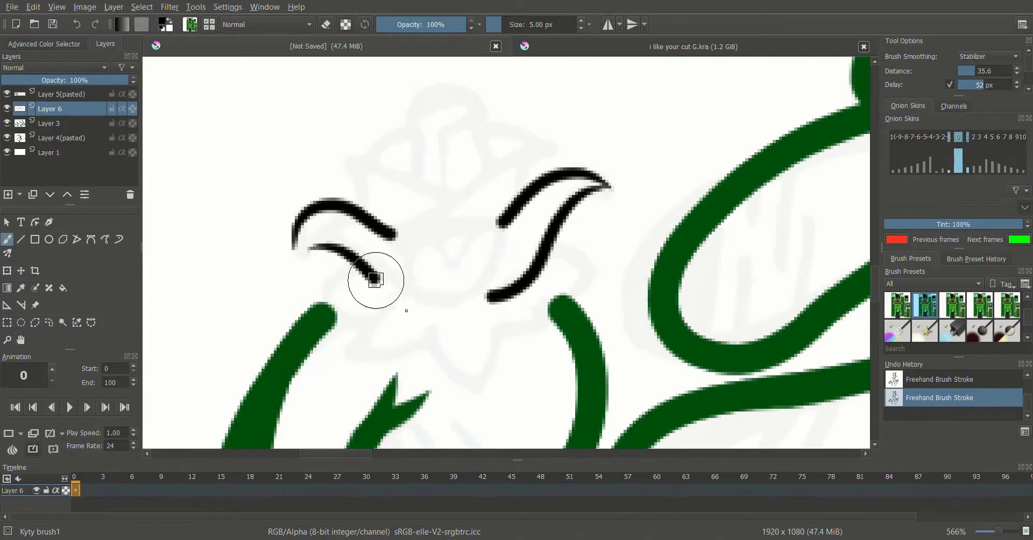
Ink the rose's rounded central bud and the overlapping inner petals wrapped around it
scroll(410, 216, down, 6)
key(ctrl+z)
scroll(576, 323, up, 6)
right_click(462, 357)
drag(483, 335, 516, 231)
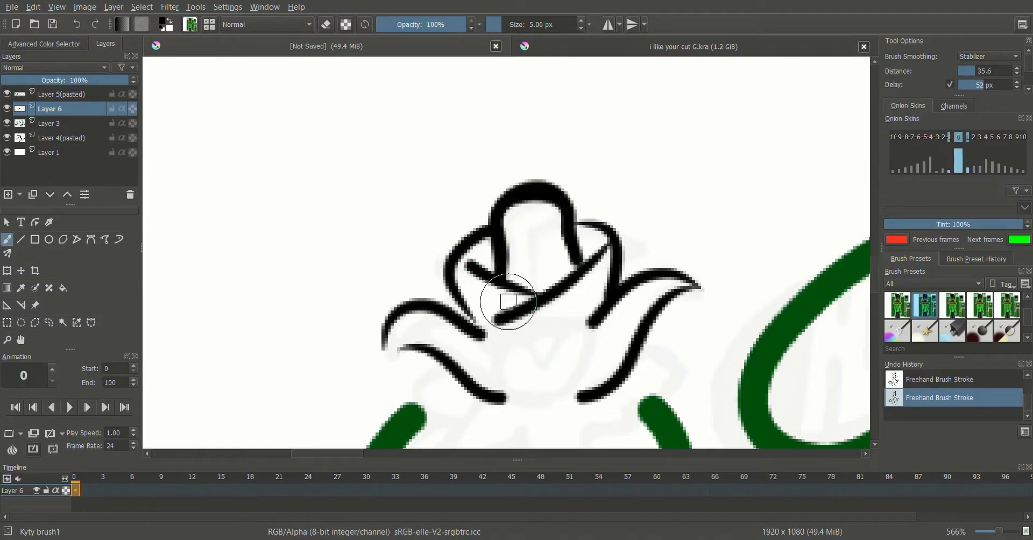
Add folded front petals below the rose's centre, a curled left petal and short crease lines
scroll(508, 302, up, 4)
scroll(655, 281, up, 4)
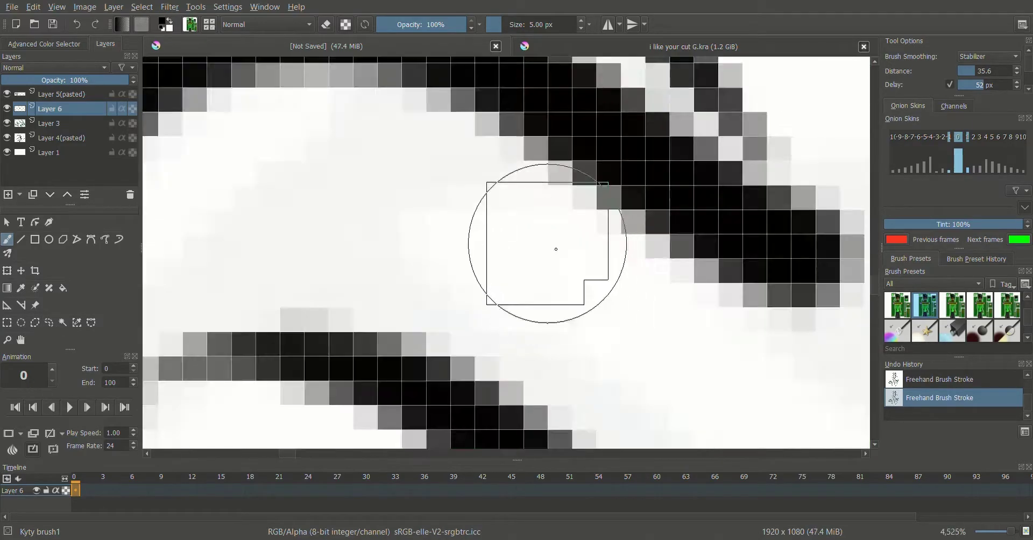
scroll(558, 329, down, 3)
scroll(426, 334, down, 4)
scroll(583, 341, up, 4)
mouse_move(584, 342)
mouse_down()
mouse_move(541, 293)
mouse_move(560, 242)
mouse_move(473, 257)
mouse_up()
scroll(473, 258, down, 3)
drag(604, 109, 427, 258)
scroll(427, 258, down, 3)
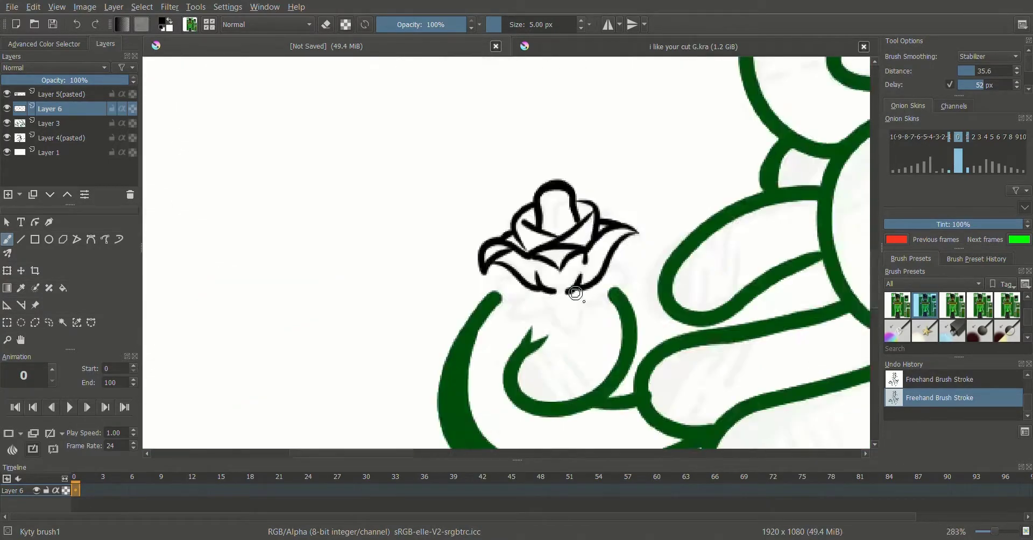
Draw pointed lower petals beneath the rose and fill in detail on its bud tip and outlines
scroll(512, 293, up, 4)
right_click(605, 250)
mouse_move(606, 251)
mouse_down()
mouse_move(565, 427)
mouse_move(334, 322)
mouse_move(335, 127)
mouse_up()
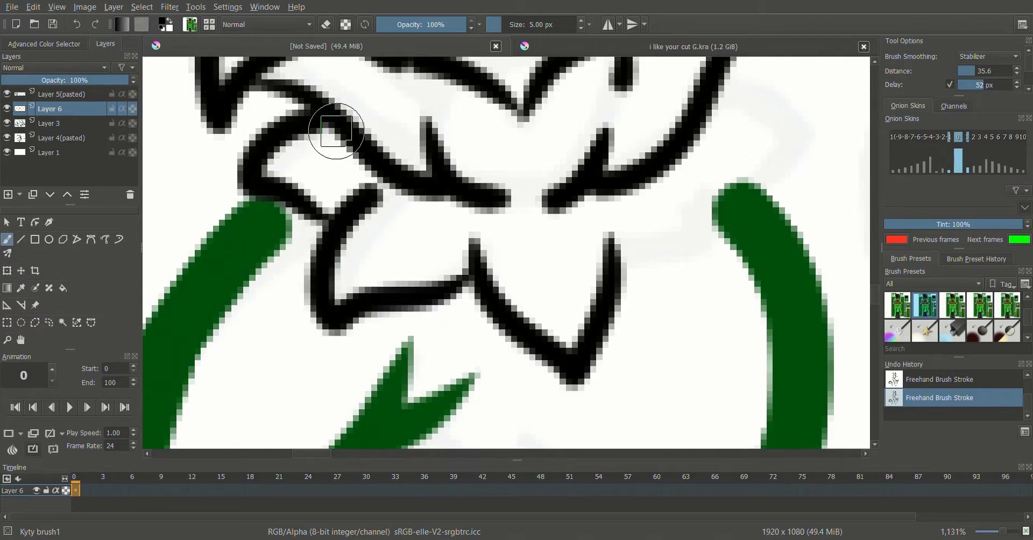
scroll(335, 127, down, 10)
scroll(428, 272, up, 10)
right_click(600, 208)
scroll(611, 180, up, 2)
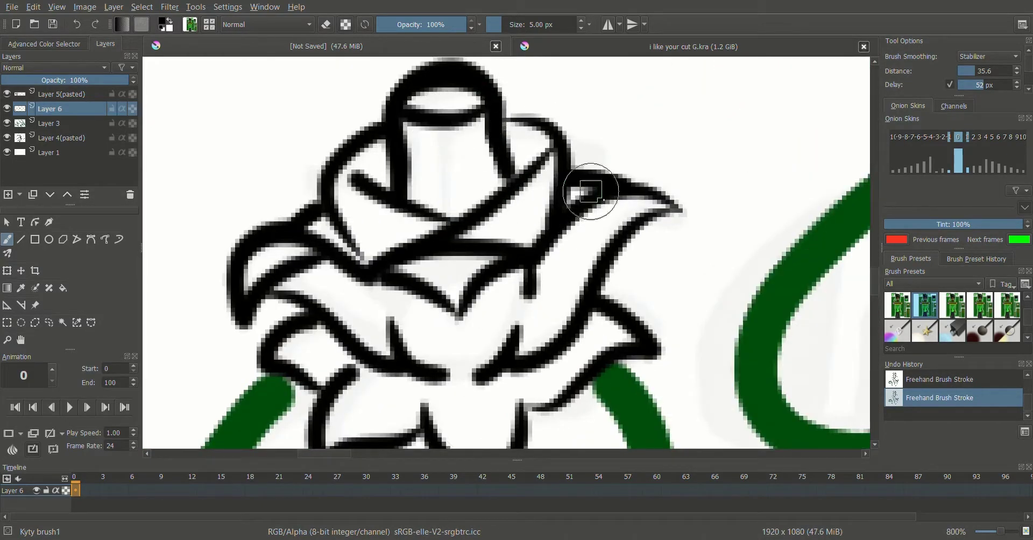
scroll(663, 223, down, 7)
scroll(334, 285, up, 11)
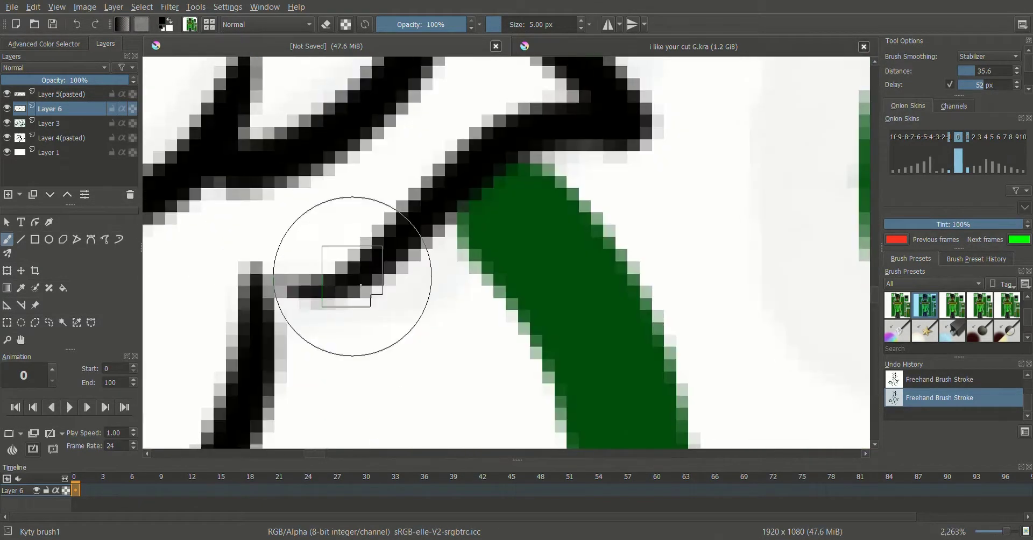
scroll(417, 227, down, 11)
scroll(473, 289, up, 8)
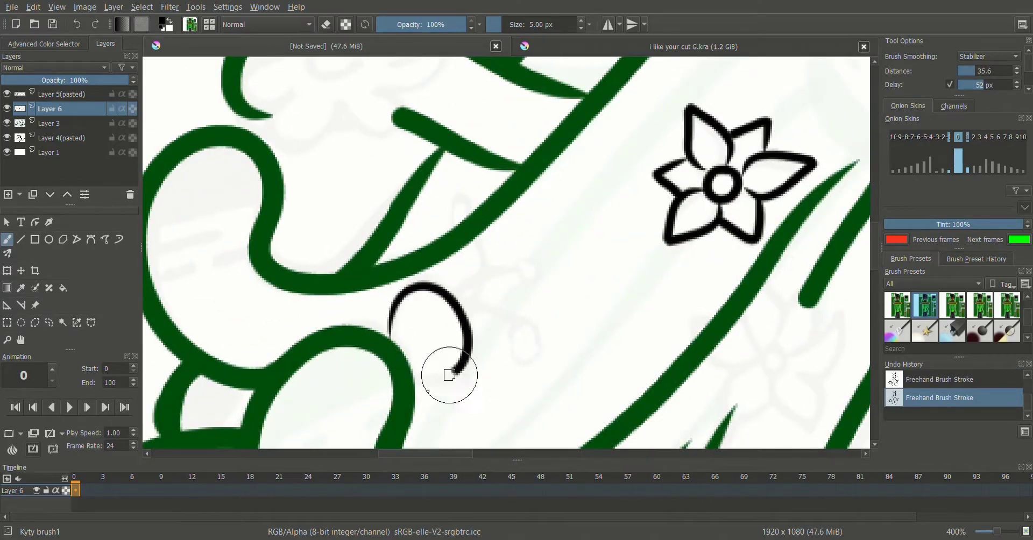
drag(452, 341, 456, 338)
scroll(572, 265, up, 6)
scroll(572, 266, down, 3)
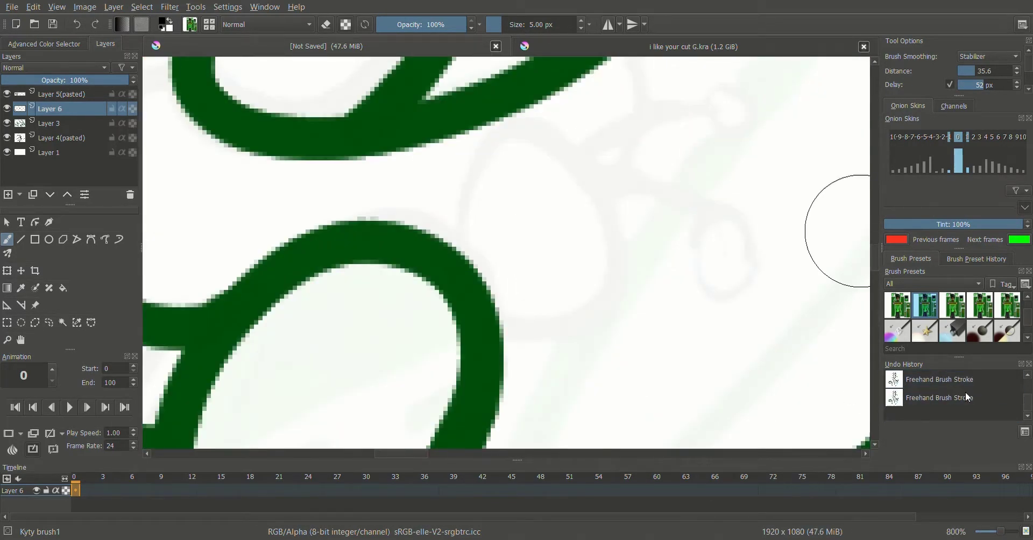
Draw an egg-shaped bud with short inner crease lines beside the curl on the left-hand hair
mouse_move(458, 241)
mouse_down()
mouse_move(619, 300)
mouse_move(472, 208)
mouse_up()
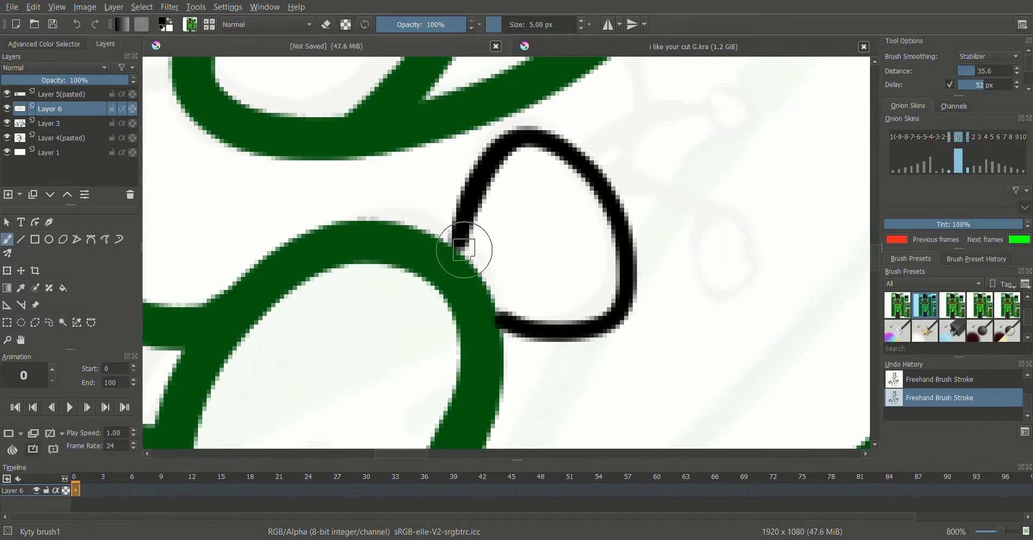
drag(463, 249, 517, 301)
drag(611, 350, 608, 348)
scroll(597, 272, down, 1)
Draw three curved stamens with curled tips growing out of the egg-shaped bud
drag(538, 272, 624, 267)
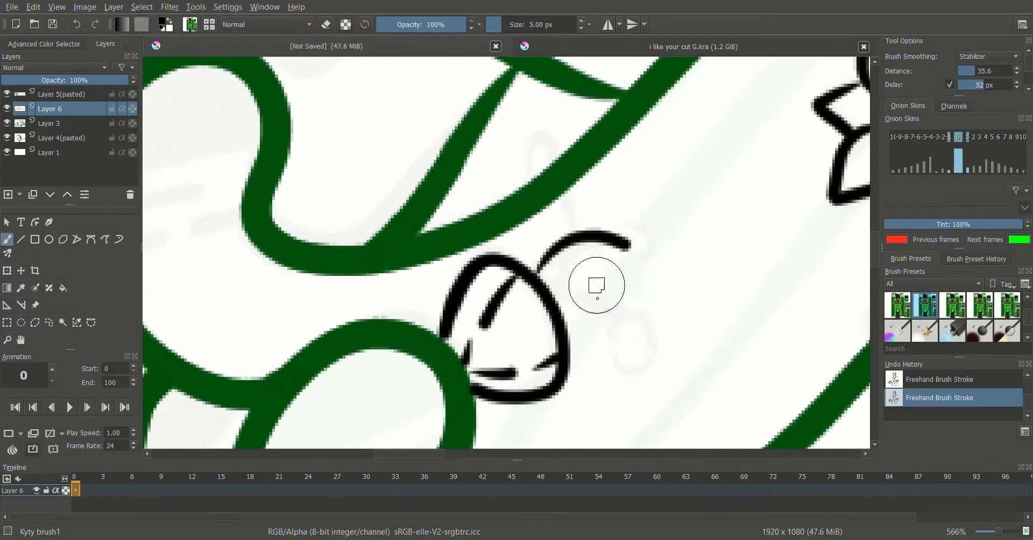
right_click(612, 194)
key(Escape)
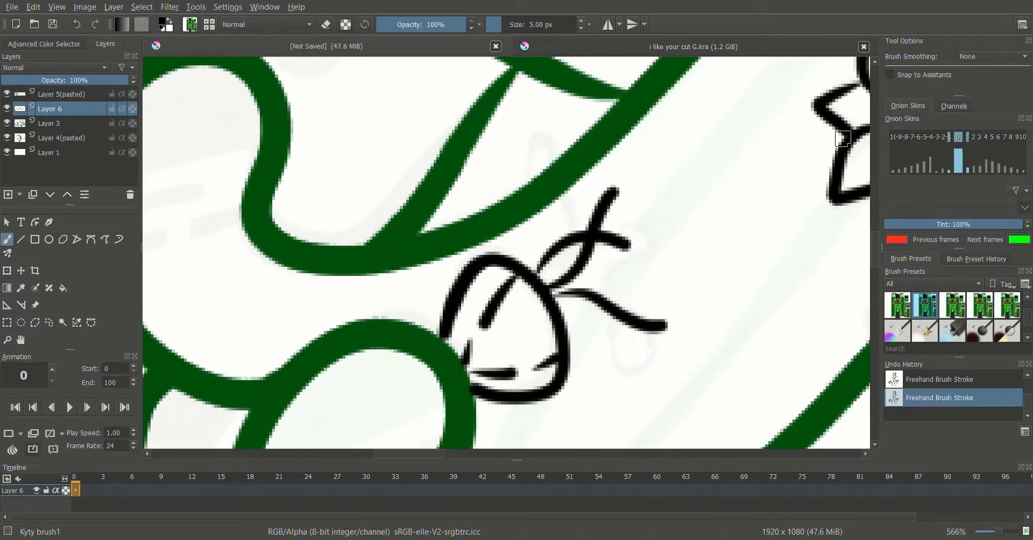
key(2)
scroll(991, 56, down, 3)
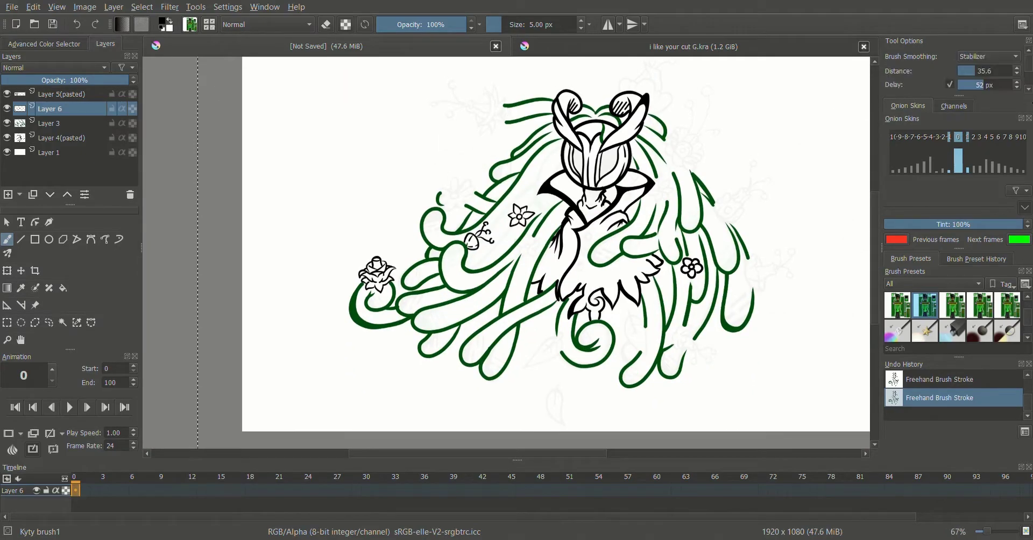
Draw a cup-shaped flower with a curved rim and pointed petals at the end of the upper-left hair strands
scroll(696, 242, up, 5)
drag(697, 259, 597, 231)
right_click(635, 232)
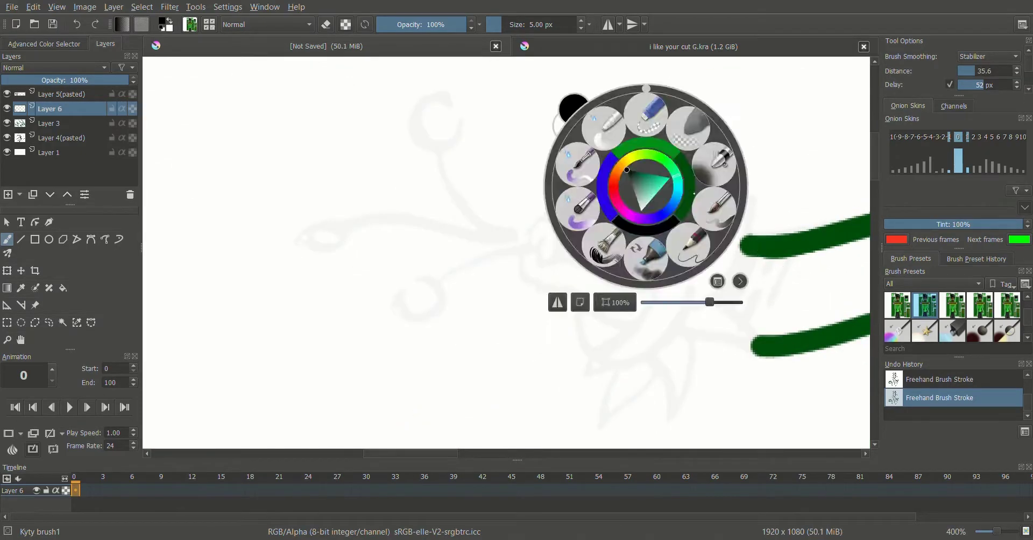
key(Escape)
drag(640, 173, 614, 354)
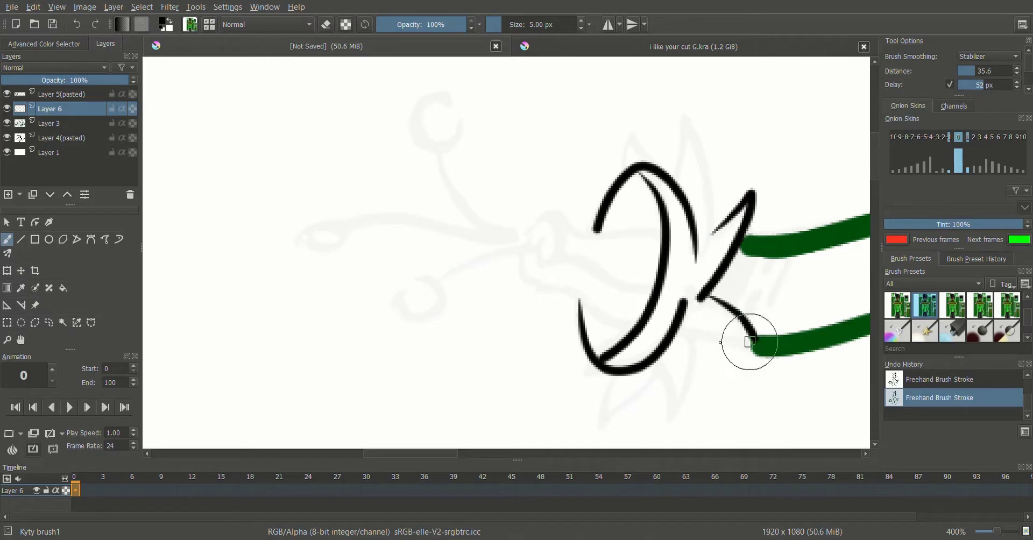
scroll(614, 435, up, 3)
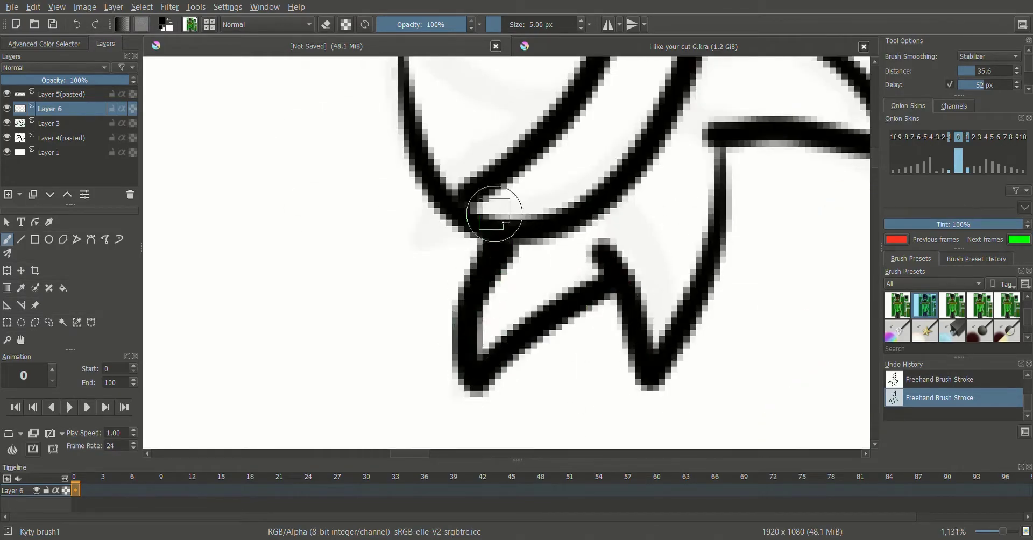
scroll(491, 212, down, 2)
drag(625, 280, 585, 116)
Add a bulging centre with a small spiral and three curled-tip stamens to the cup-shaped flower
mouse_move(510, 243)
mouse_down()
mouse_move(417, 269)
mouse_move(400, 362)
mouse_move(406, 296)
mouse_up()
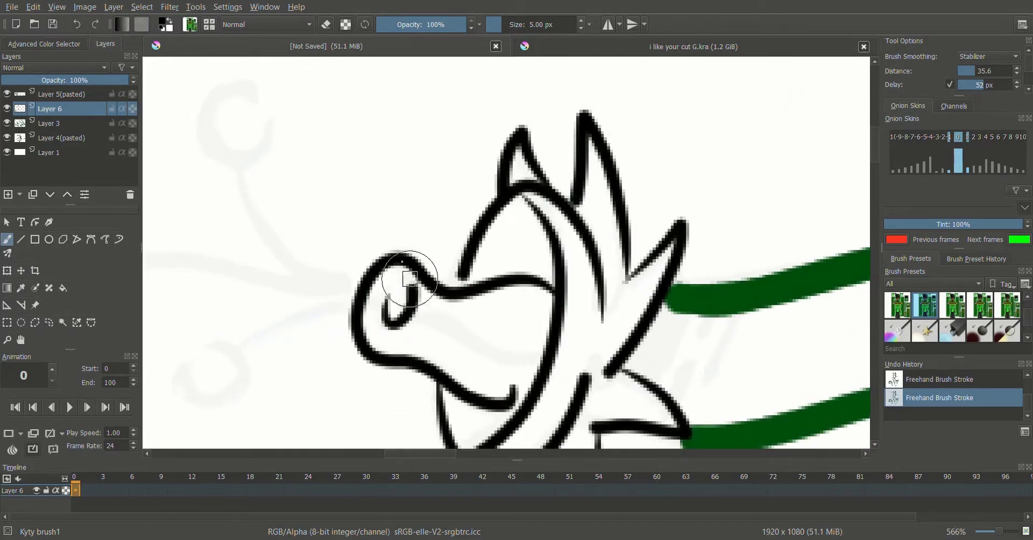
scroll(427, 254, up, 1)
scroll(372, 248, up, 1)
scroll(532, 210, down, 3)
drag(599, 324, 473, 333)
drag(619, 350, 565, 387)
right_click(576, 346)
scroll(411, 296, up, 2)
scroll(553, 189, down, 1)
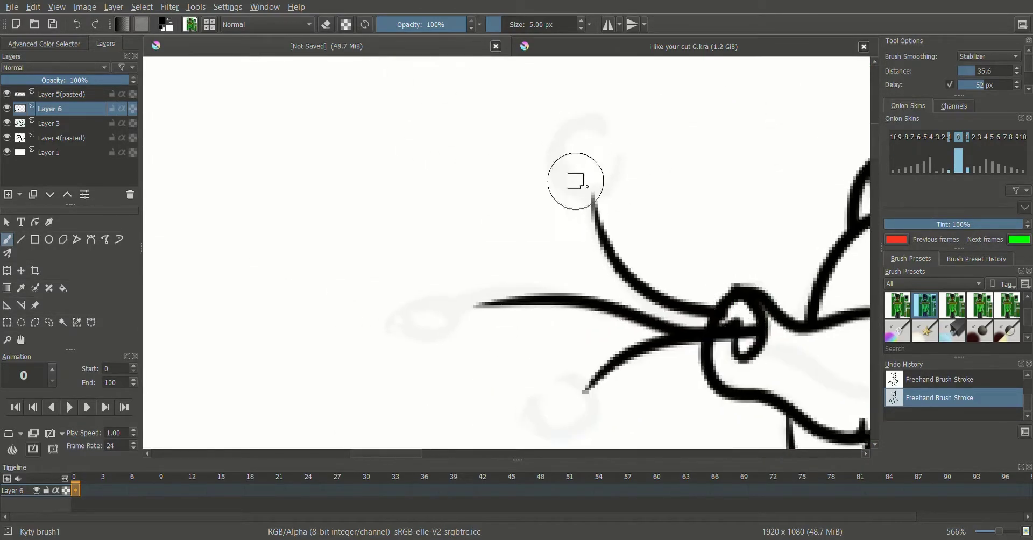
scroll(422, 413, down, 9)
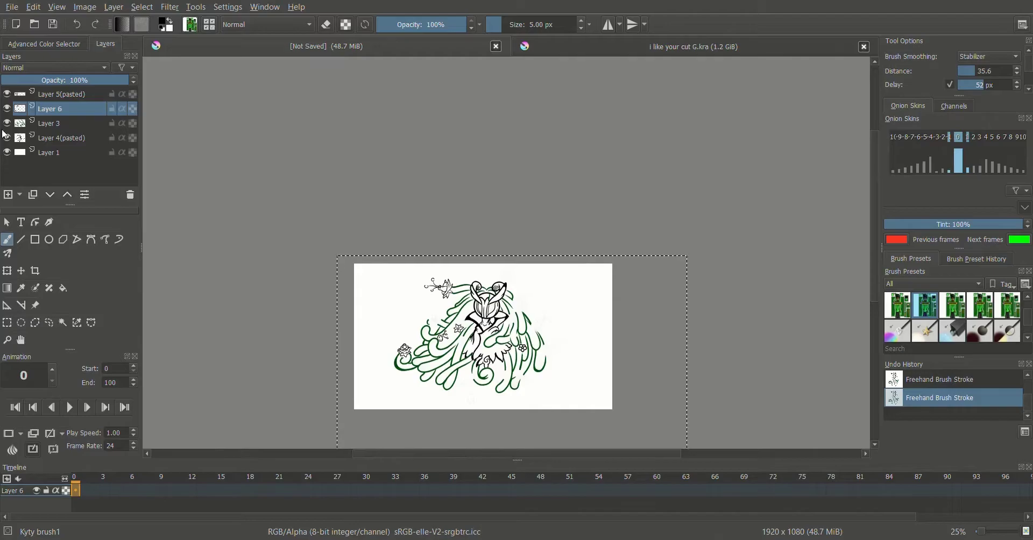
On Layer 3, set the dark green brush to 11 px and add a hair strand below the star-shaped flower
click(7, 137)
scroll(362, 301, up, 3)
click(43, 121)
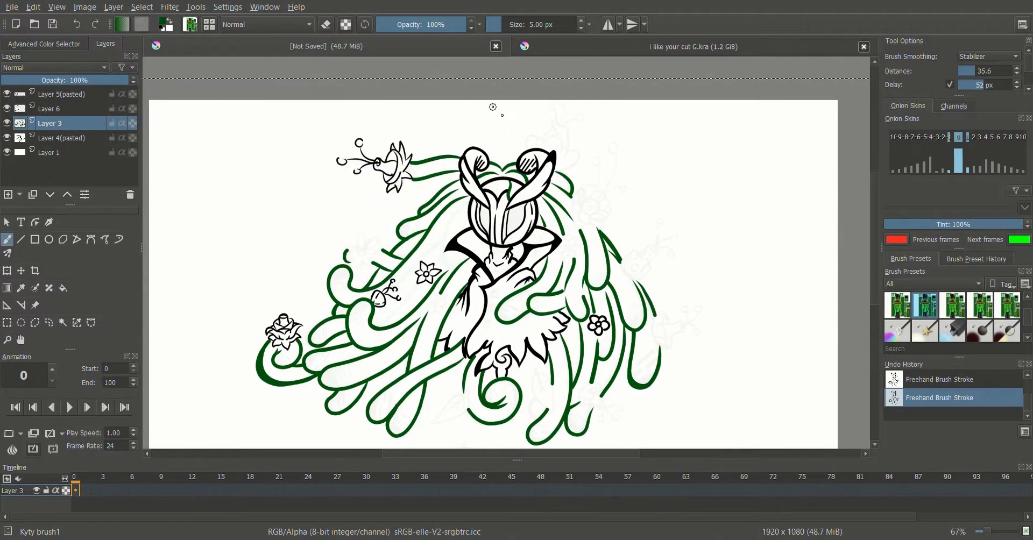
scroll(358, 285, up, 3)
right_click(619, 221)
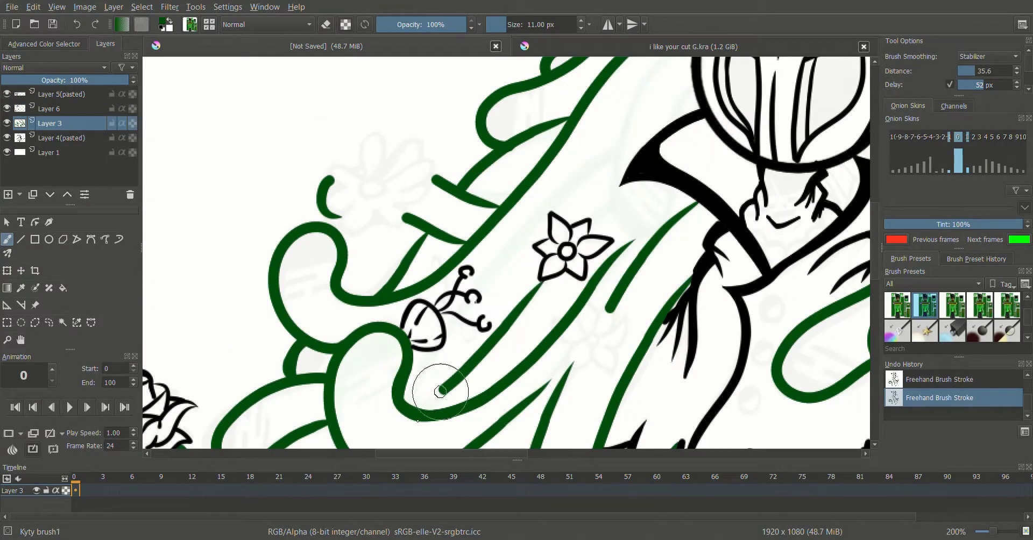
scroll(495, 276, down, 4)
scroll(554, 231, up, 5)
Add a looping green hair strand beside the left side of the mask and collar
click(911, 371)
scroll(553, 258, up, 2)
key(ctrl+shift+z)
scroll(174, 189, down, 5)
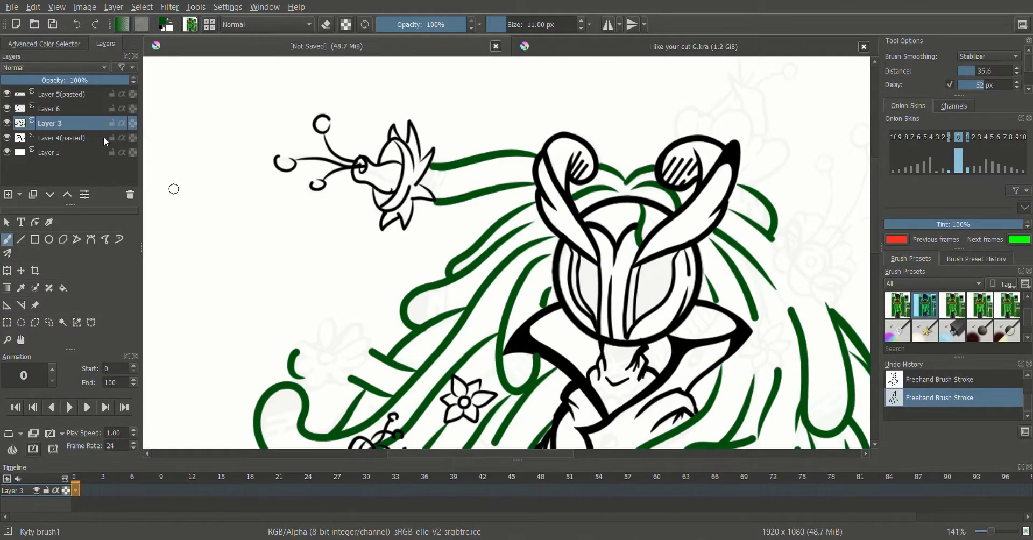
scroll(174, 189, down, 4)
scroll(431, 221, up, 6)
scroll(436, 340, down, 6)
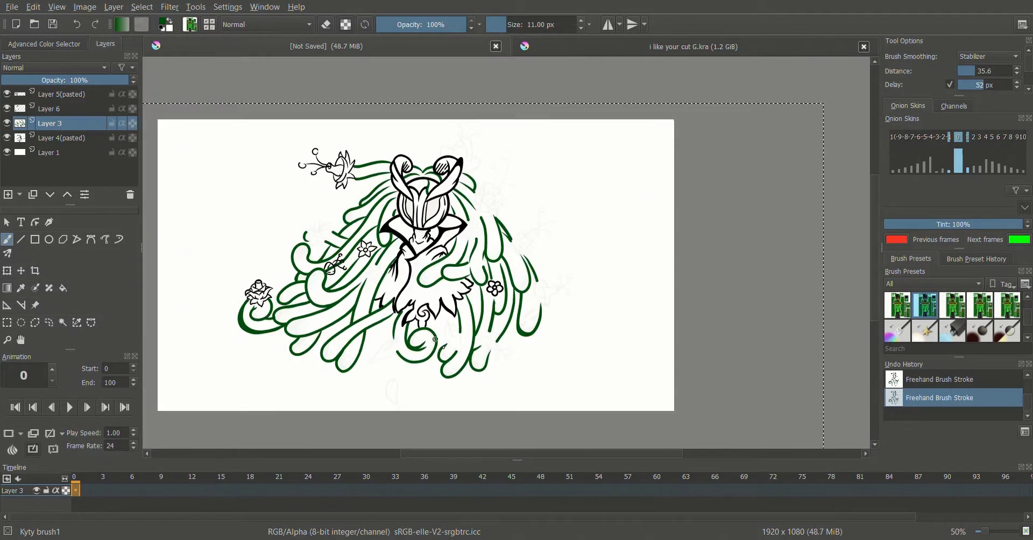
On Layer 6, draw a large scalloped-petal flower beside the right ear with a 5 px black brush
click(11, 110)
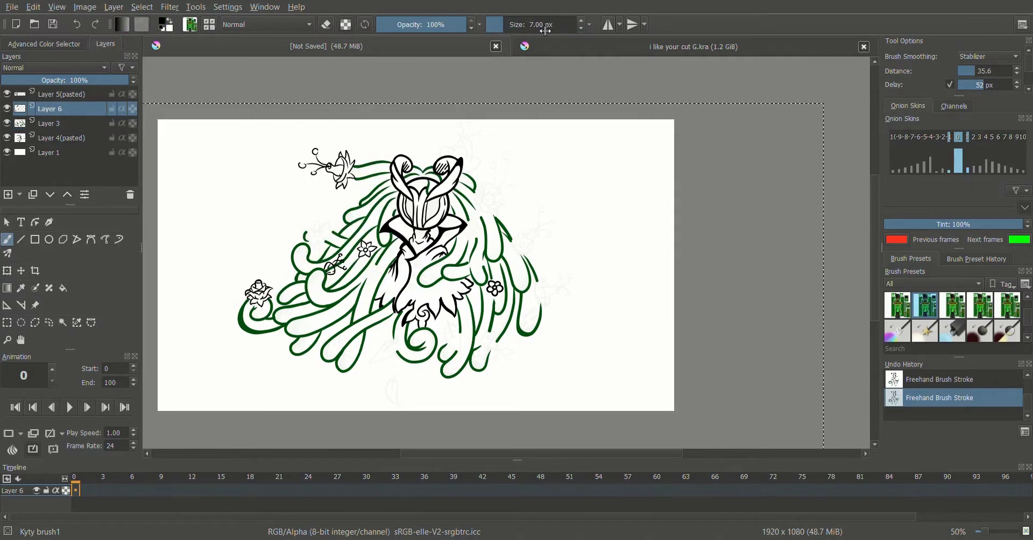
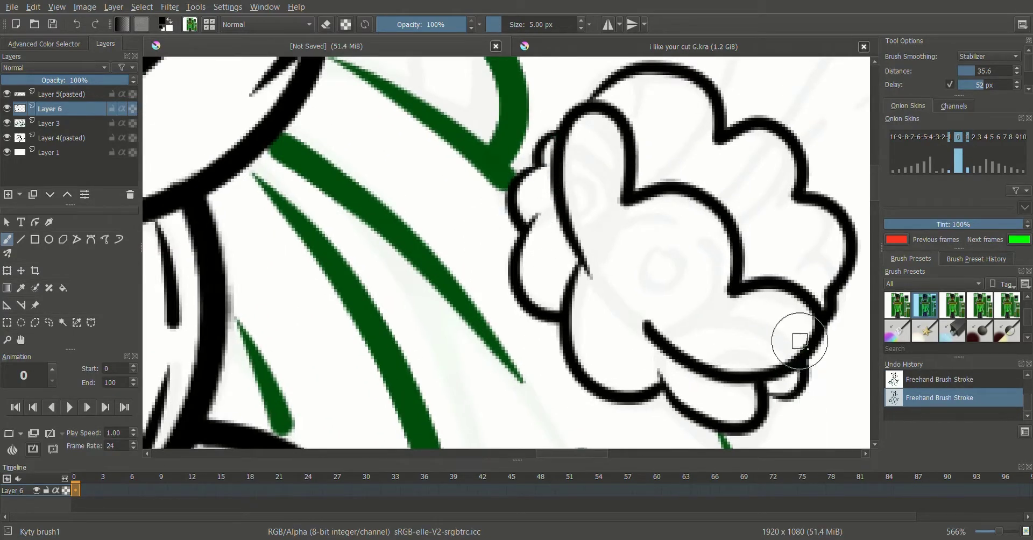
scroll(618, 376, down, 2)
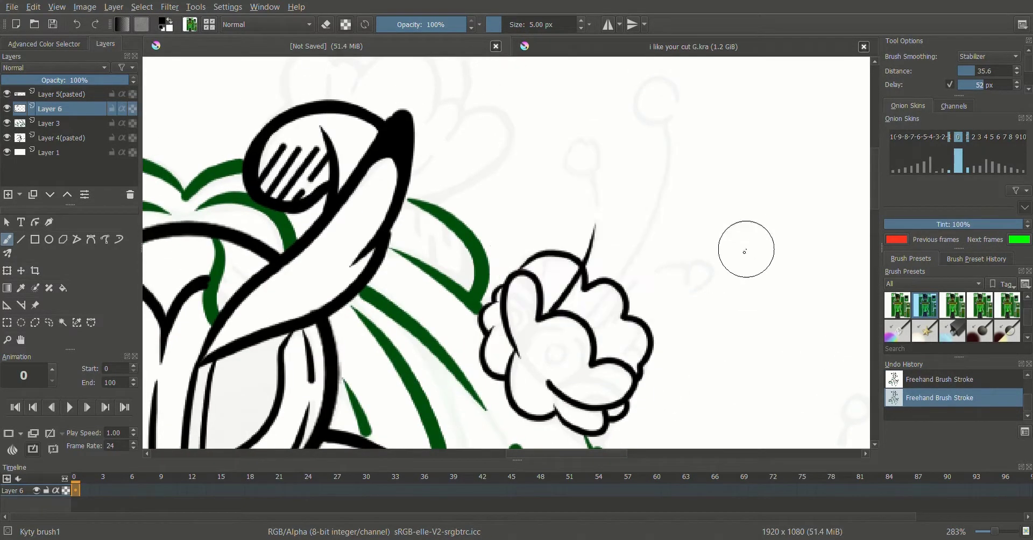
scroll(660, 271, up, 3)
Draw long curved stamens with curled tips rising from the scalloped flower beside the right ear
mouse_move(438, 180)
mouse_down()
mouse_move(721, 272)
mouse_move(560, 233)
mouse_up()
scroll(560, 233, down, 2)
right_click(668, 175)
drag(668, 178, 648, 190)
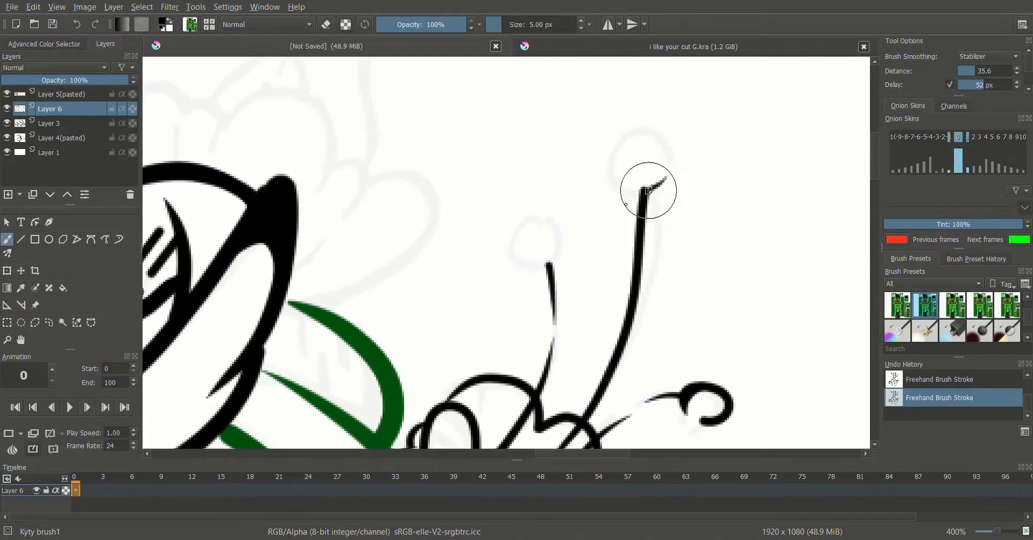
scroll(545, 265, down, 7)
Set the brush to 7 px and draw a small pointed-petal flower on the hair beside the collar's right tip
key(bracketright)
scroll(634, 316, up, 8)
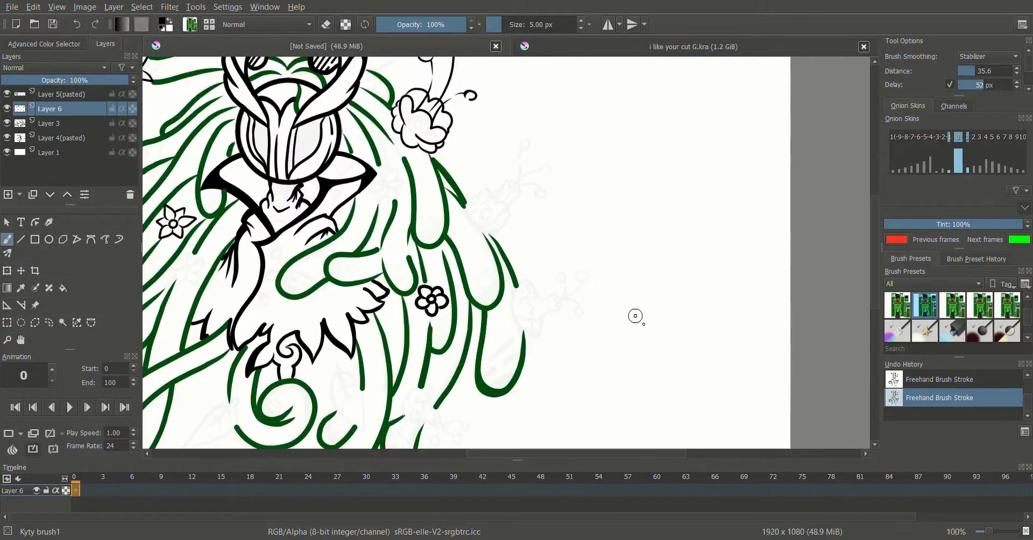
mouse_move(428, 253)
mouse_down()
mouse_move(496, 212)
mouse_move(525, 264)
mouse_up()
mouse_move(447, 283)
mouse_down()
mouse_move(501, 312)
mouse_move(433, 337)
mouse_move(365, 280)
mouse_move(412, 218)
mouse_up()
right_click(357, 219)
scroll(412, 218, down, 5)
scroll(534, 311, up, 6)
drag(517, 140, 484, 169)
scroll(484, 169, down, 6)
scroll(562, 153, down, 2)
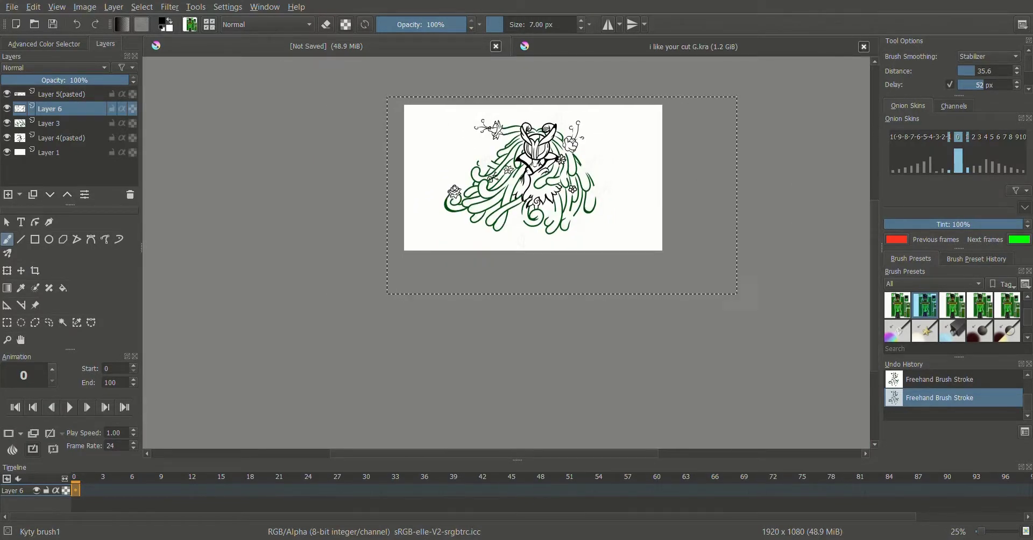
scroll(525, 184, up, 5)
scroll(300, 282, down, 4)
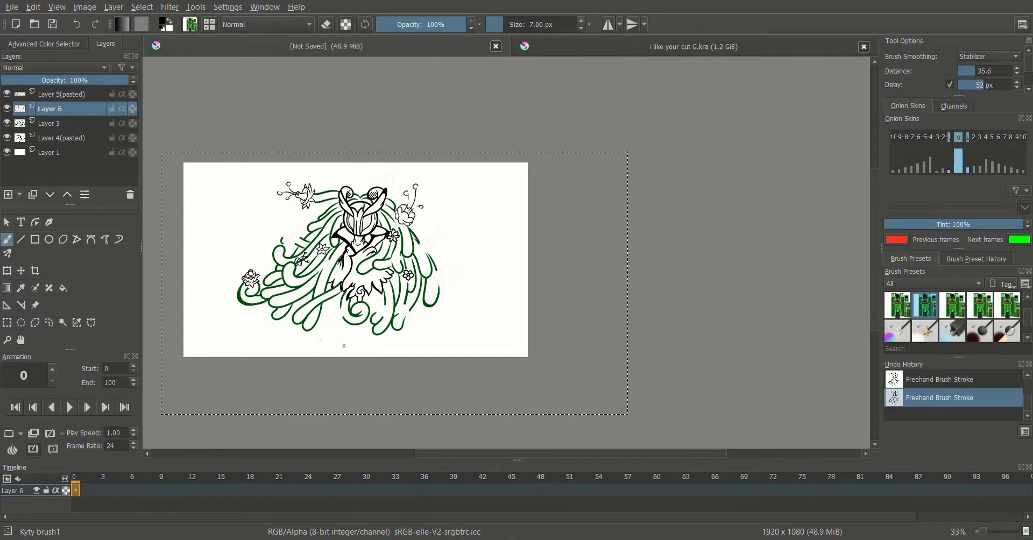
scroll(345, 346, up, 8)
drag(463, 176, 543, 196)
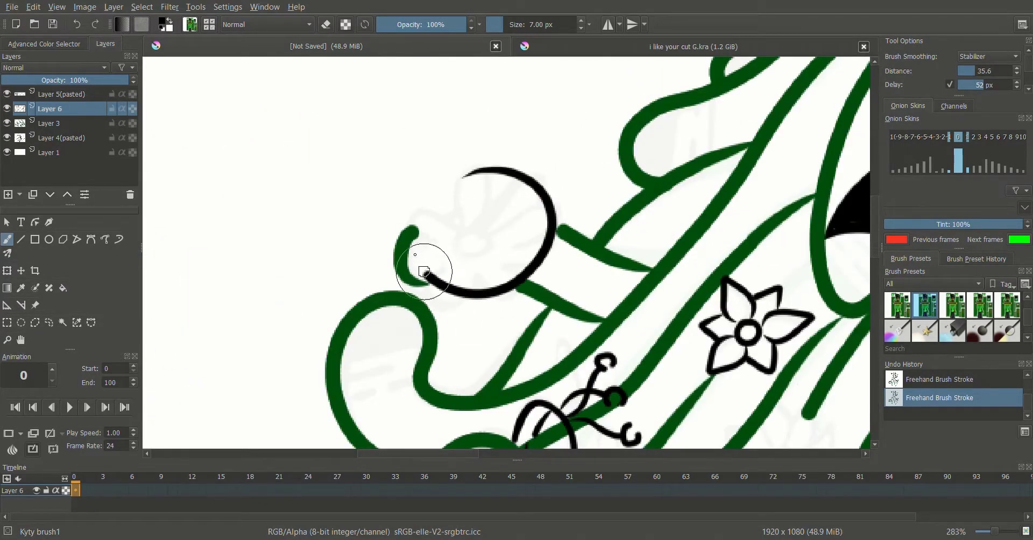
key(ctrl+z)
Draw a round many-petalled daisy with petal dividers and an oval centre on the outer left-hand hair
scroll(828, 362, up, 3)
mouse_move(550, 275)
mouse_down()
mouse_move(611, 224)
mouse_move(542, 138)
mouse_move(402, 173)
mouse_move(397, 301)
mouse_move(556, 267)
mouse_up()
drag(448, 268, 431, 282)
right_click(437, 212)
right_click(437, 212)
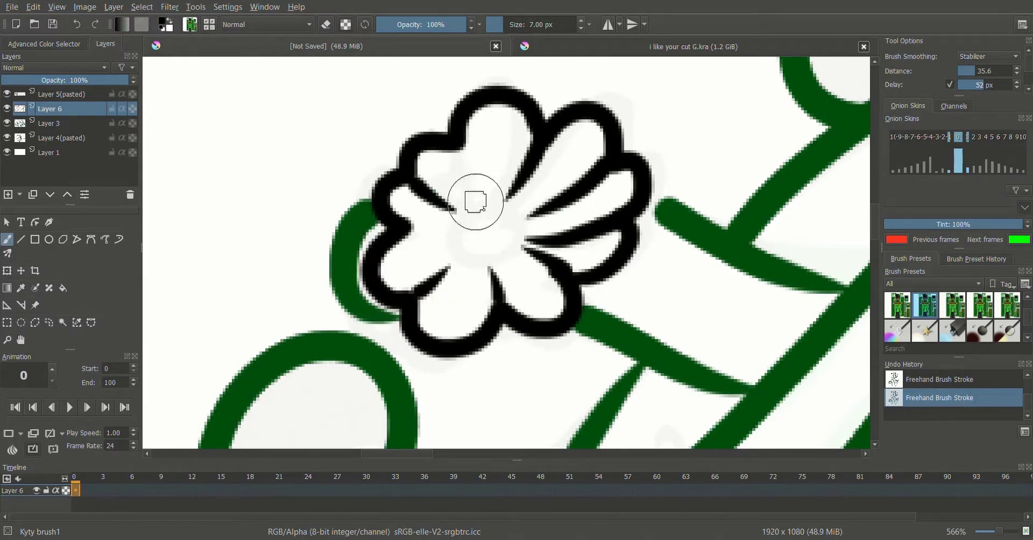
key(minus)
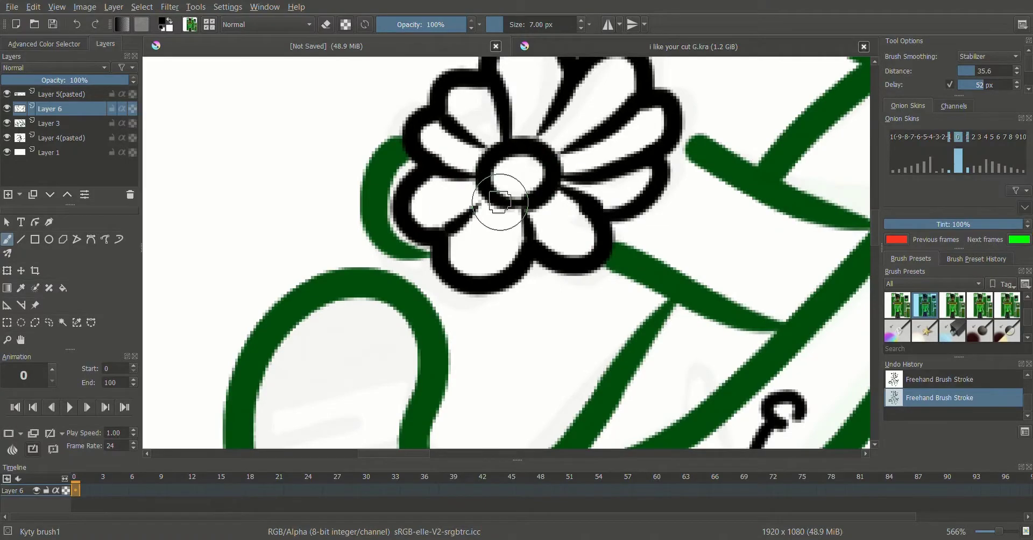
key(2)
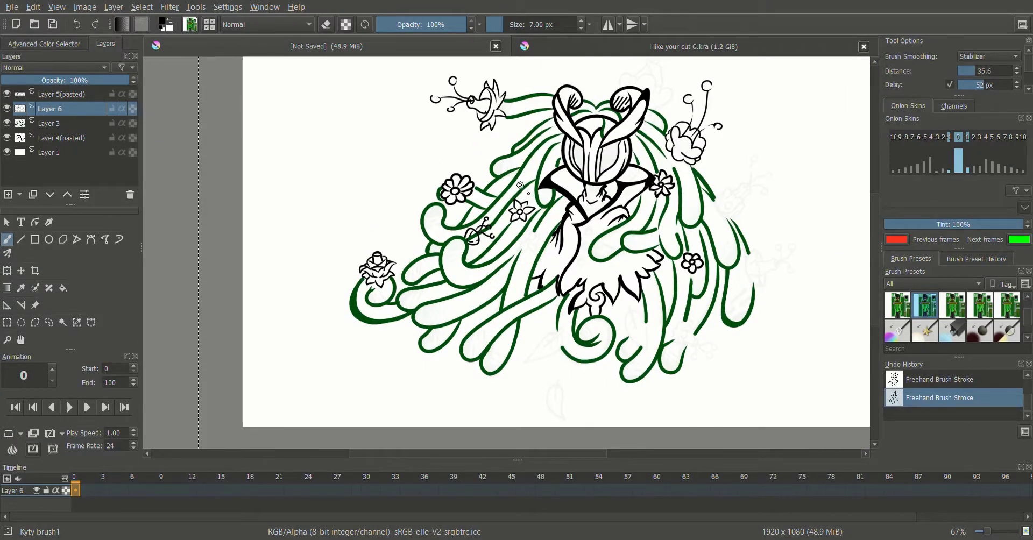
Draw a trumpet-shaped flower with a wide oval rim and curled stamens on the outermost right-hand hair strand
scroll(589, 238, up, 6)
mouse_move(587, 210)
mouse_down()
mouse_move(492, 277)
mouse_move(596, 295)
mouse_up()
drag(536, 144, 531, 169)
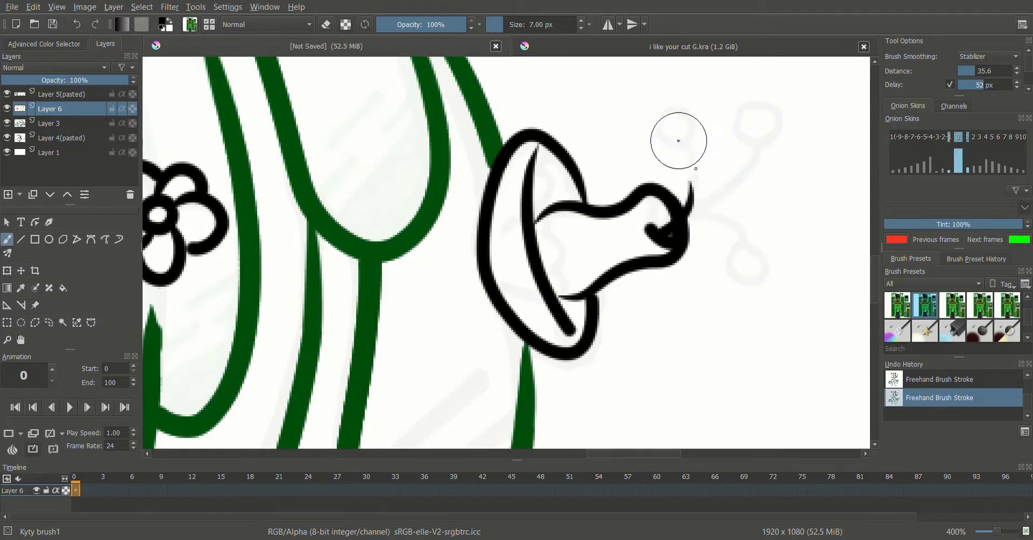
right_click(746, 171)
drag(759, 143, 689, 212)
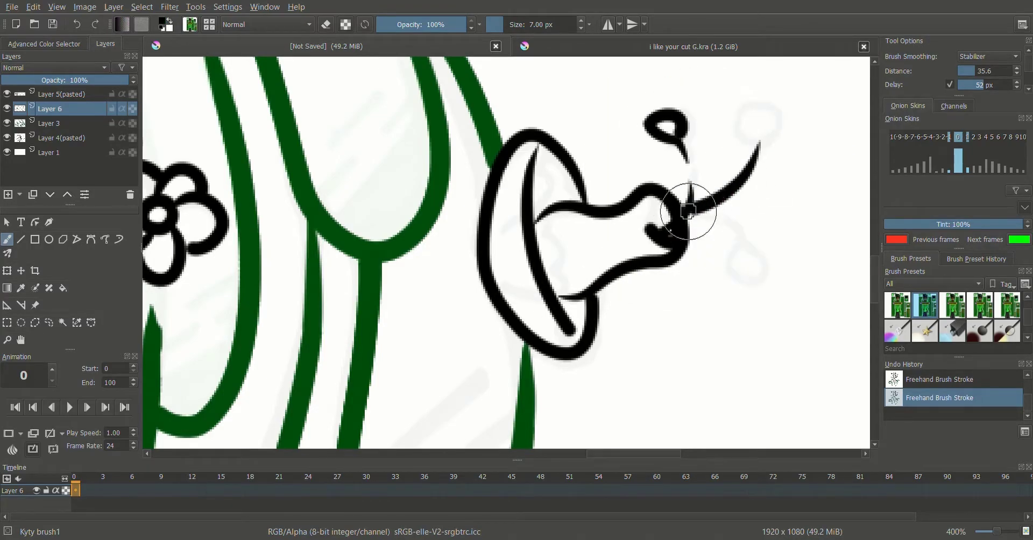
drag(767, 252, 778, 274)
drag(766, 143, 786, 91)
scroll(631, 246, down, 7)
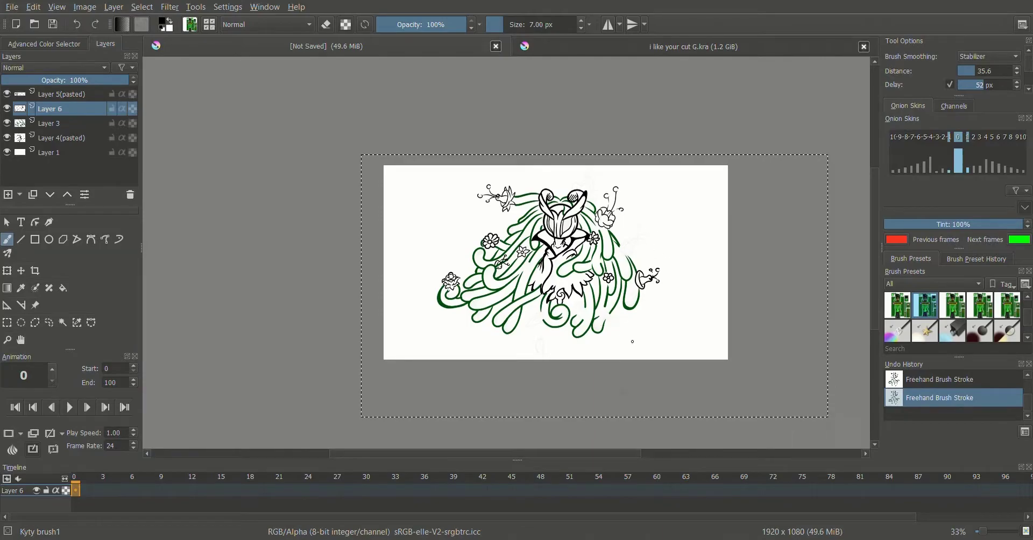
Draw a large flower with rounded lower petals, a pointed upper petal and curled stamens behind the mask's right horn
scroll(630, 246, up, 3)
scroll(630, 246, up, 4)
mouse_move(523, 183)
mouse_down()
mouse_move(538, 217)
mouse_move(403, 233)
mouse_up()
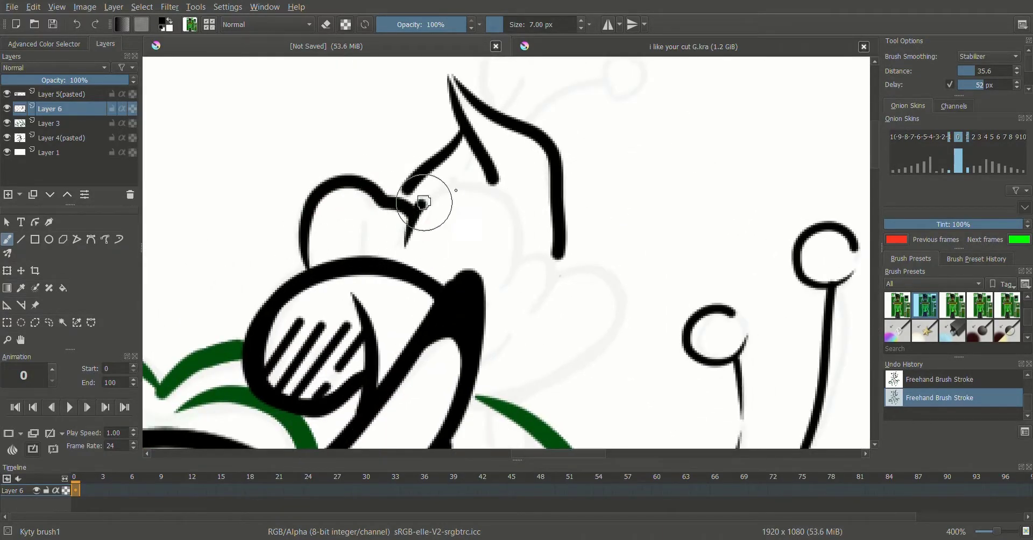
mouse_move(424, 202)
mouse_down()
mouse_move(544, 283)
mouse_move(532, 311)
mouse_up()
drag(487, 395, 620, 312)
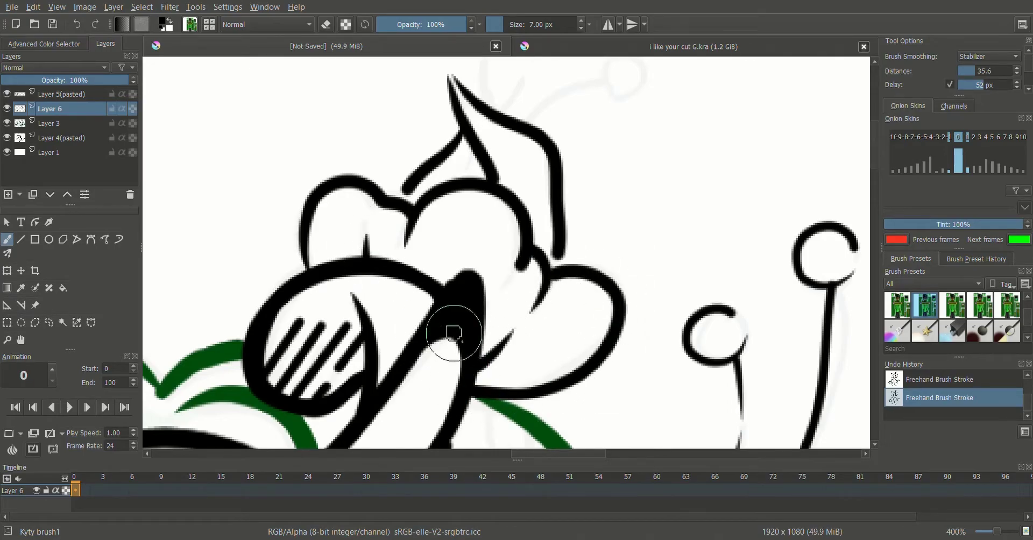
scroll(615, 240, up, 2)
scroll(286, 200, down, 10)
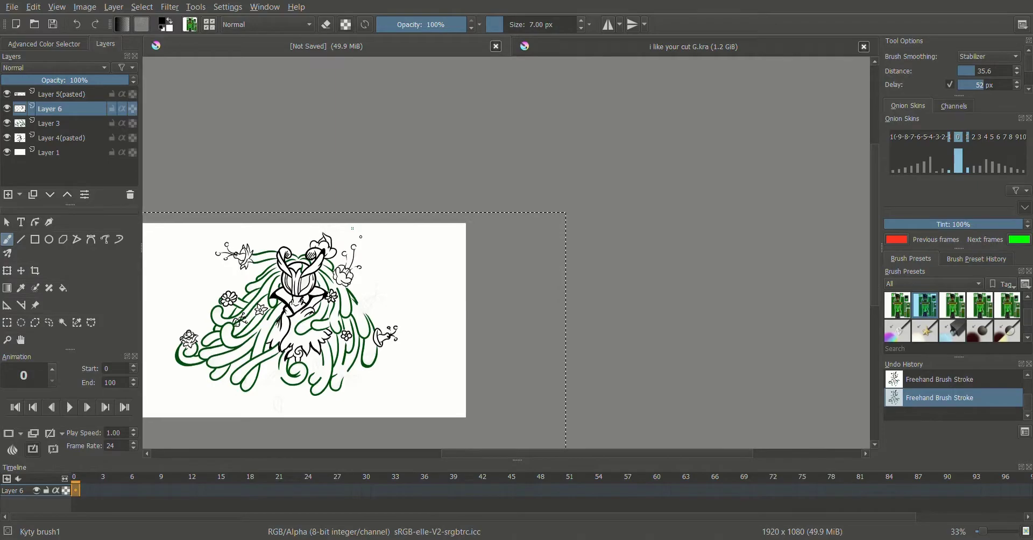
scroll(365, 233, up, 8)
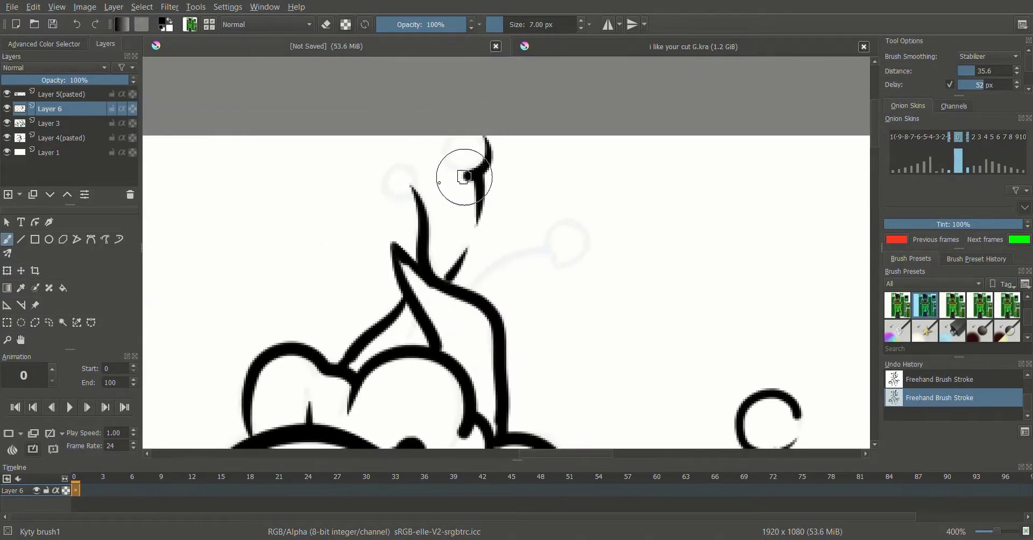
scroll(551, 256, down, 6)
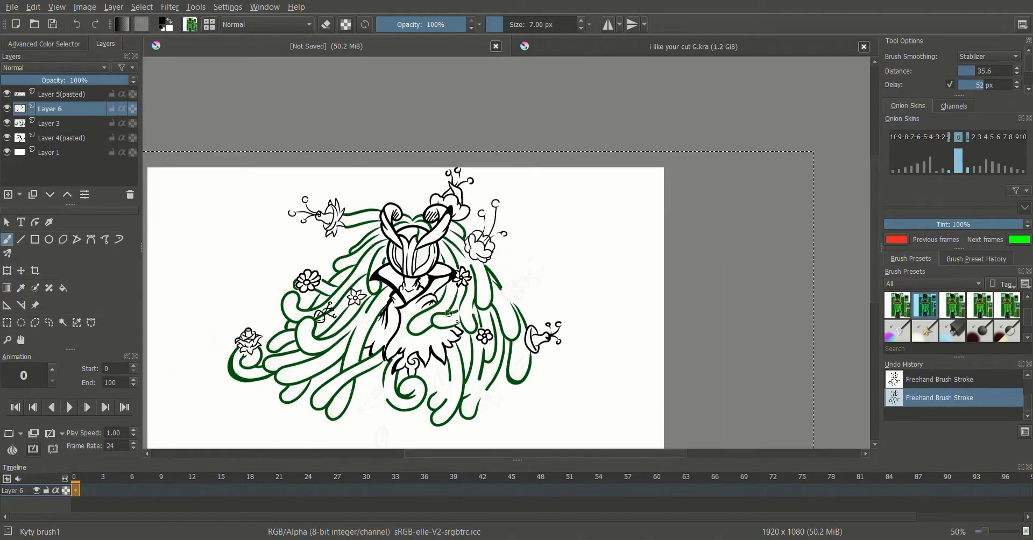
scroll(448, 313, up, 6)
mouse_move(484, 159)
mouse_down()
mouse_move(411, 270)
mouse_move(588, 231)
mouse_up()
drag(523, 177, 429, 226)
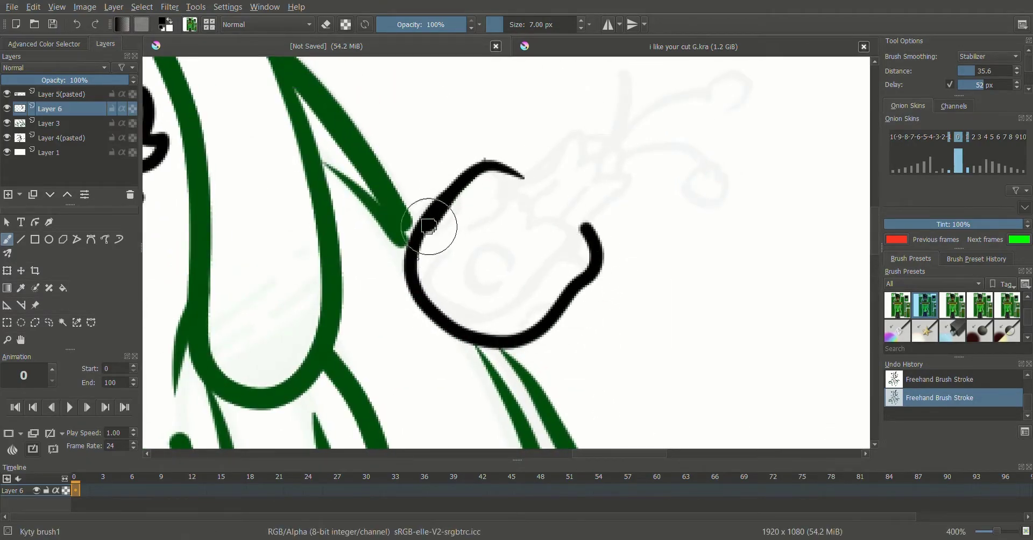
scroll(491, 153, down, 6)
key(ctrl+z)
Draw a bulb-shaped closed flower with crease lines and a narrow mouth on the hair between the scalloped and trumpet-shaped flowers
scroll(450, 254, up, 6)
drag(483, 155, 502, 202)
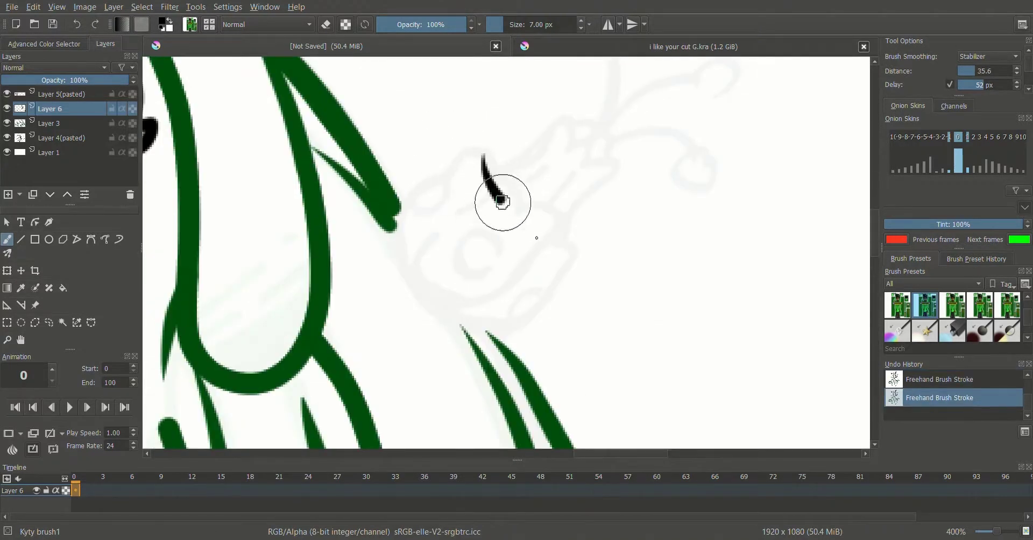
drag(547, 295, 455, 339)
drag(468, 147, 400, 204)
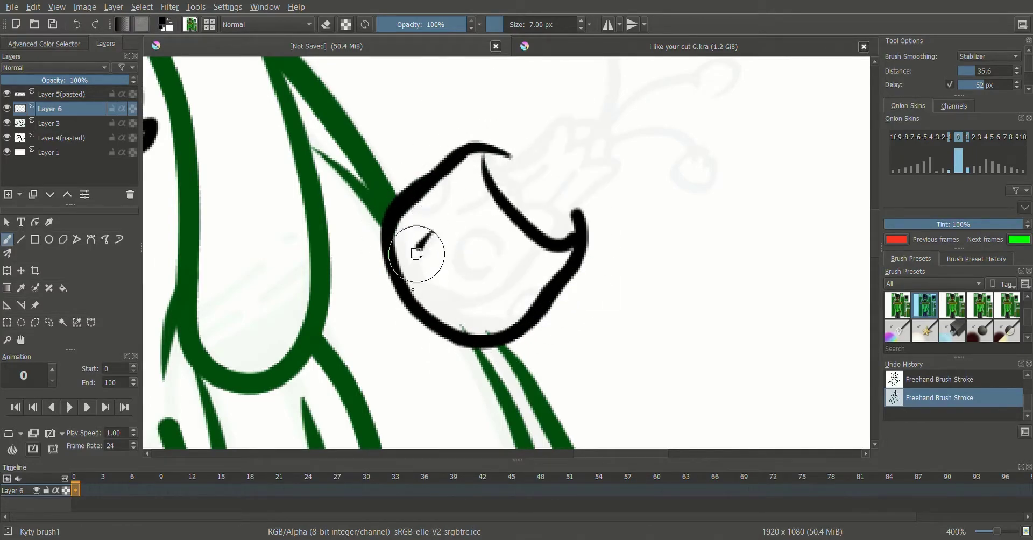
scroll(441, 324, down, 6)
scroll(427, 260, up, 6)
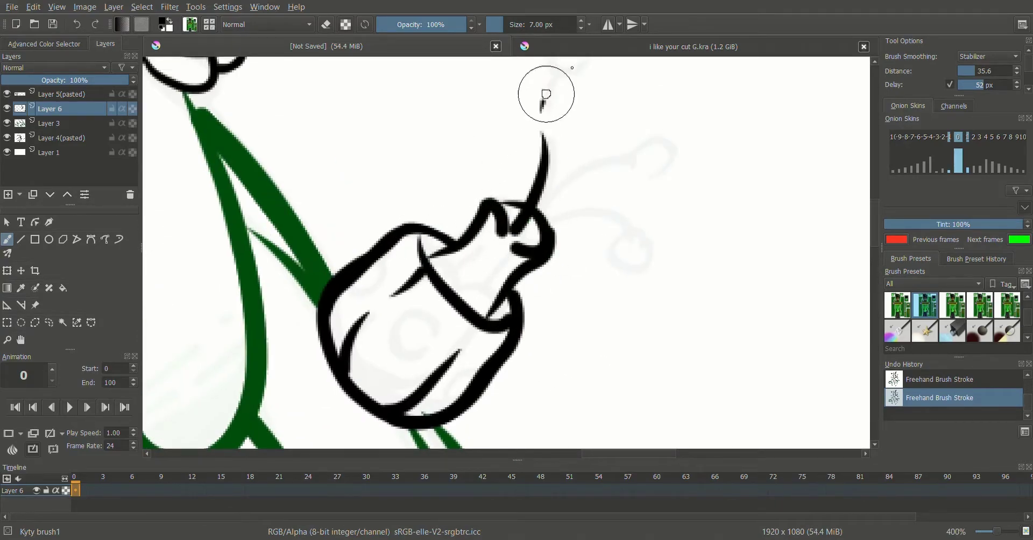
Draw long stamens with round looped tips fanning out of the bulb-shaped flower's mouth
scroll(681, 150, up, 2)
drag(387, 347, 627, 293)
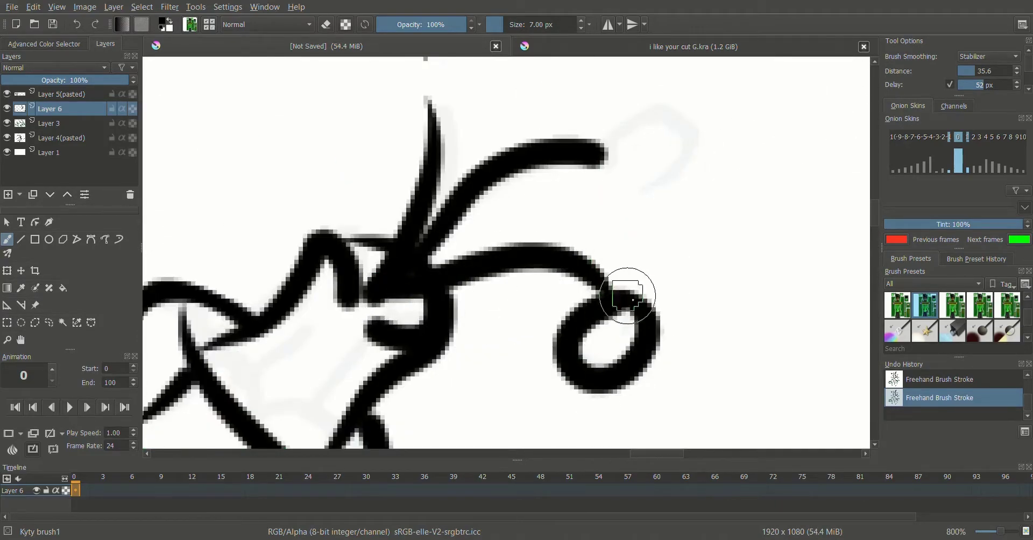
scroll(494, 151, up, 1)
scroll(494, 151, down, 8)
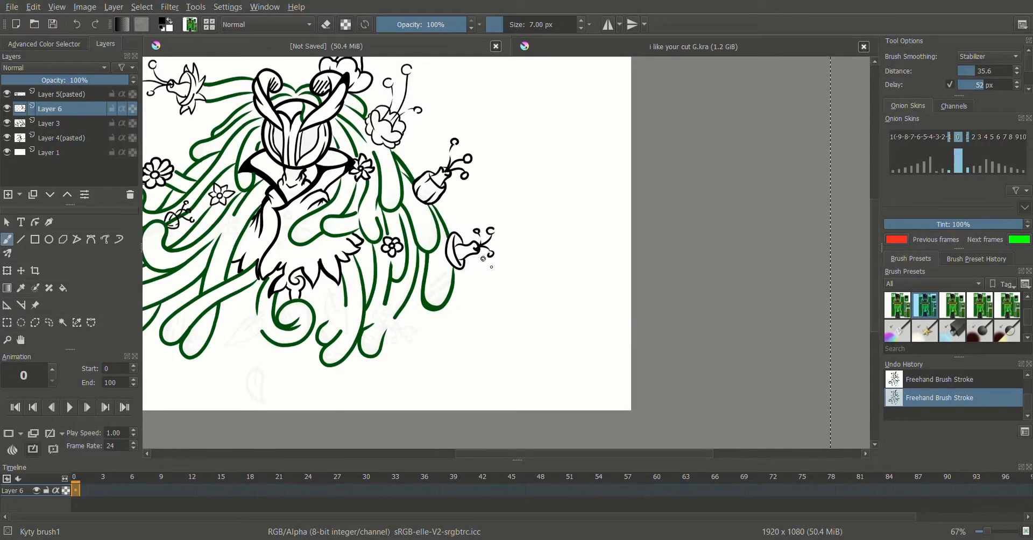
Draw a pointed leaf with a stem, midrib and short side veins on the hair strands below the feathered skirt
scroll(322, 131, up, 6)
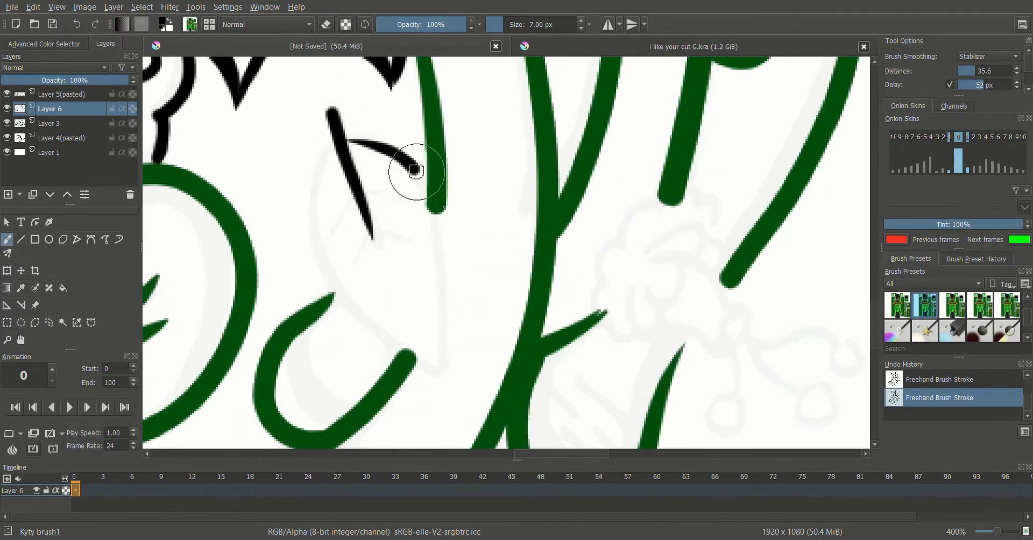
mouse_move(342, 173)
mouse_down()
mouse_move(312, 183)
mouse_move(387, 339)
mouse_up()
scroll(388, 339, down, 6)
scroll(503, 167, up, 12)
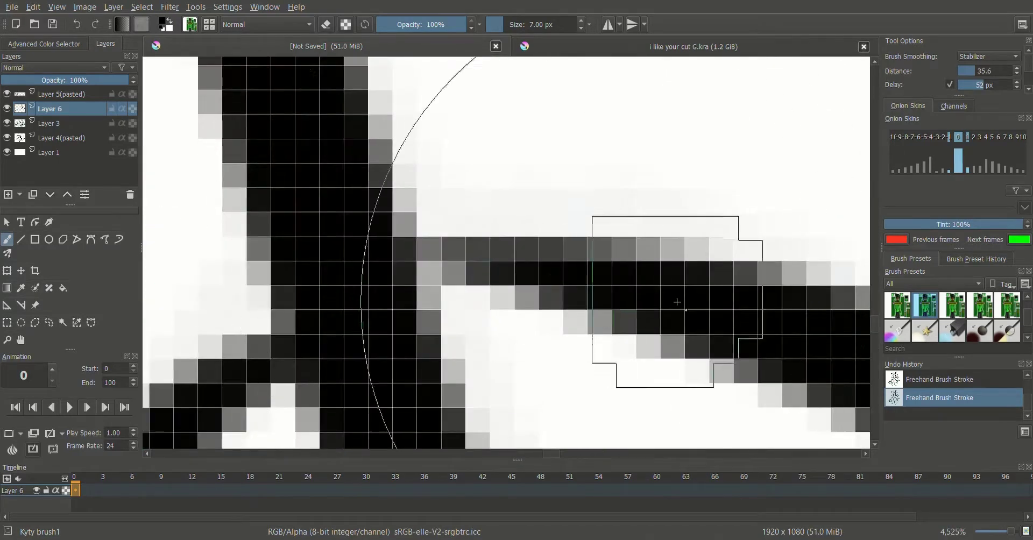
key(1)
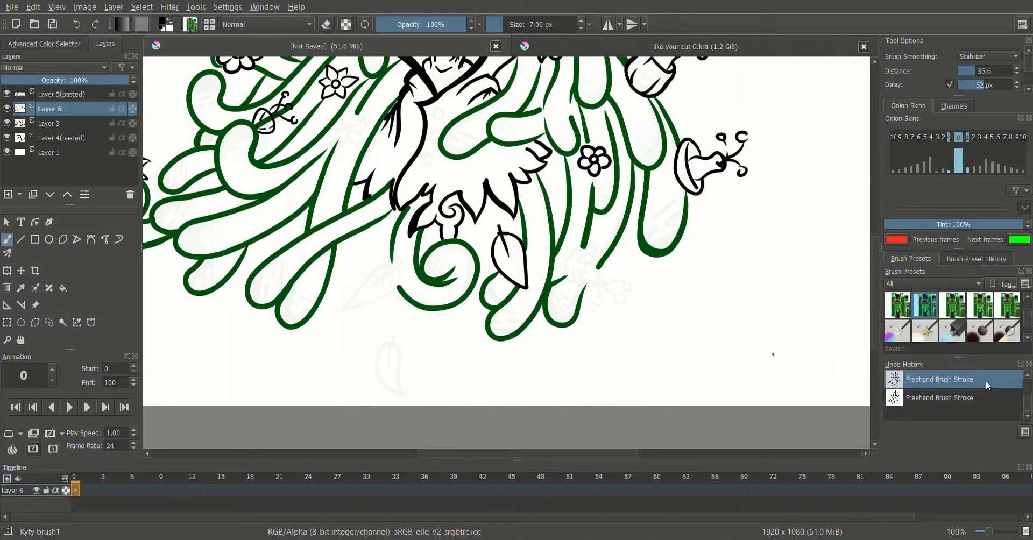
click(990, 398)
scroll(721, 339, up, 10)
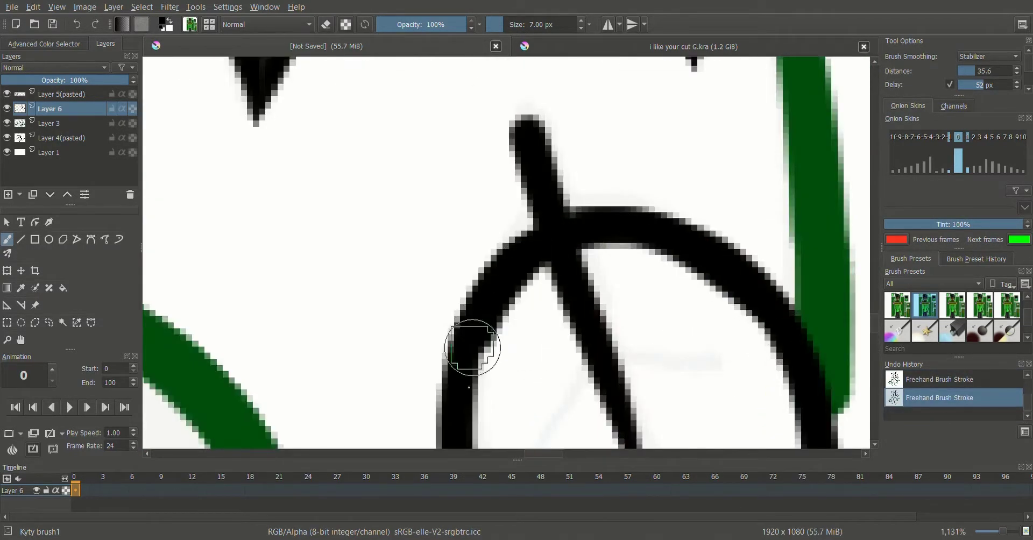
scroll(476, 339, down, 3)
drag(473, 295, 570, 250)
scroll(538, 269, down, 2)
Draw the curved cap of a drooping bell-shaped flower with inner crease lines on the strands beside the leaf
scroll(598, 294, up, 3)
drag(598, 293, 527, 263)
drag(538, 175, 597, 237)
right_click(554, 307)
drag(527, 315, 487, 296)
drag(545, 208, 594, 237)
right_click(563, 345)
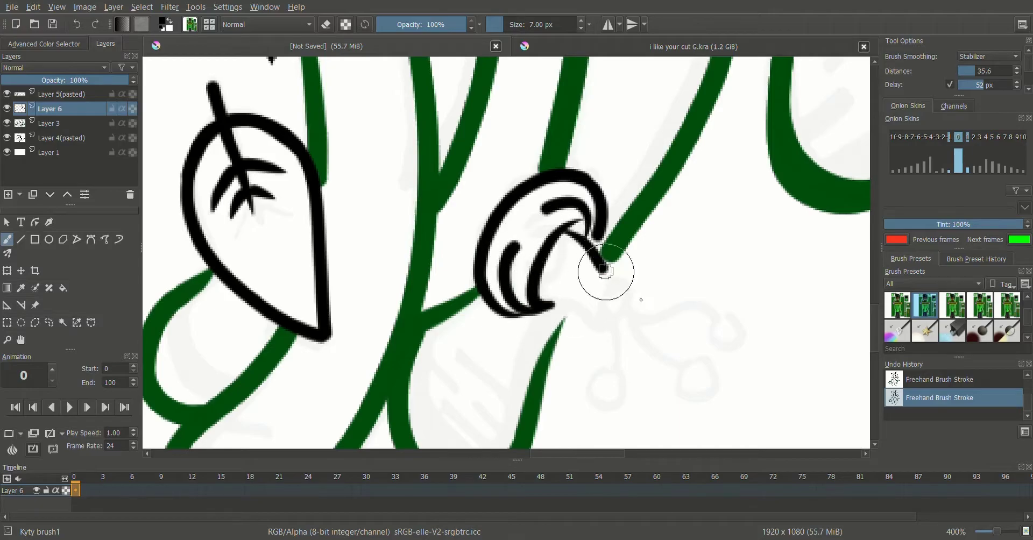
Draw the tapering neck and small mouth of the drooping flower beside the leaf
scroll(323, 269, up, 3)
mouse_move(276, 242)
mouse_down()
mouse_move(377, 296)
mouse_move(461, 224)
mouse_up()
scroll(461, 253, down, 2)
scroll(463, 323, up, 4)
mouse_move(554, 392)
mouse_down()
mouse_move(462, 338)
mouse_move(306, 183)
mouse_up()
scroll(353, 221, down, 4)
Draw three curled stamens hanging from the drooping flower's mouth
scroll(473, 265, up, 5)
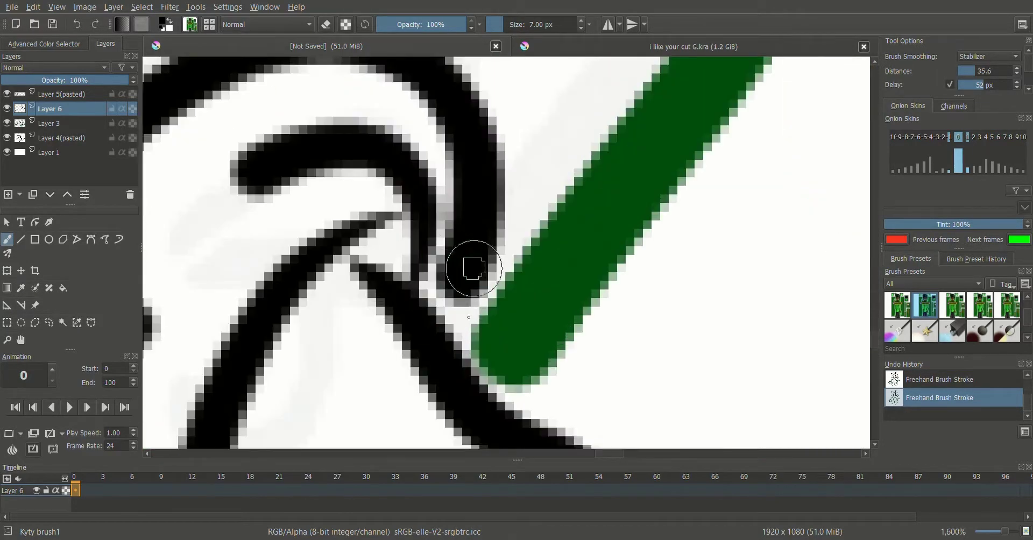
scroll(598, 241, down, 1)
drag(590, 235, 579, 252)
drag(498, 336, 516, 377)
drag(383, 320, 370, 345)
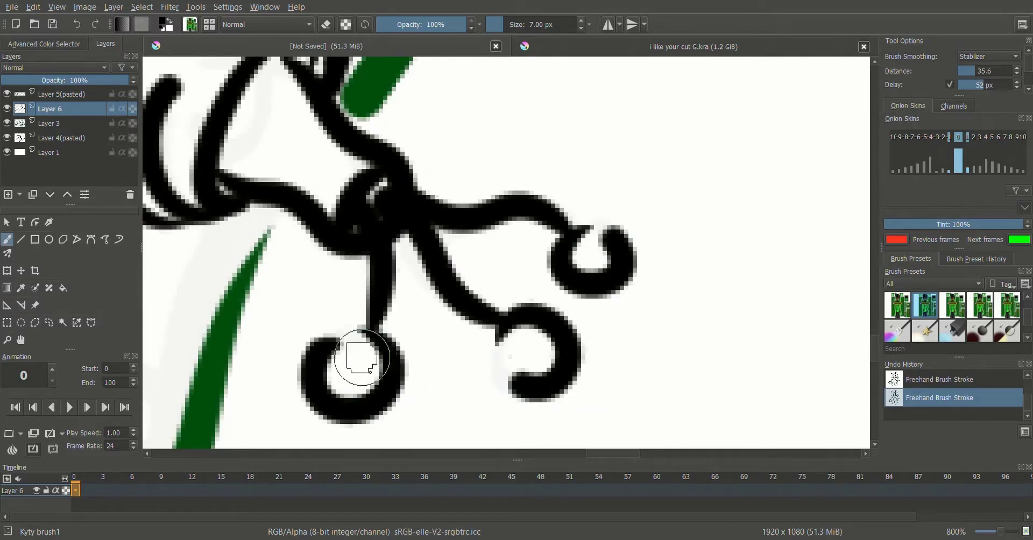
scroll(362, 357, down, 5)
Hide the pasted sketch layer and the green hair layer, and add a new layer for the flower colours
scroll(399, 334, up, 3)
key(Insert)
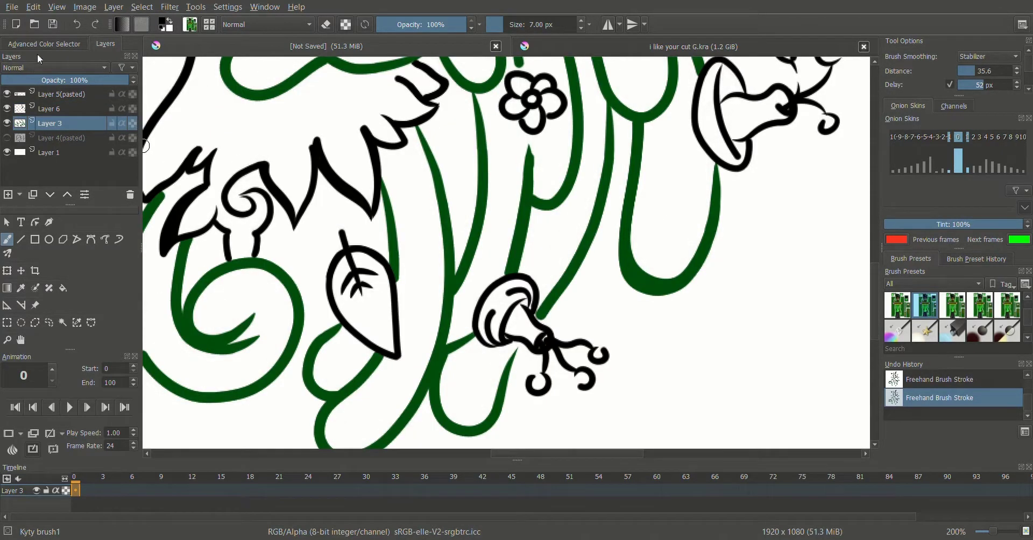
click(44, 44)
scroll(348, 251, down, 2)
scroll(349, 251, up, 3)
Pick orange-red, select the bulb-shaped flower's body as a contiguous area and flood fill it
click(99, 132)
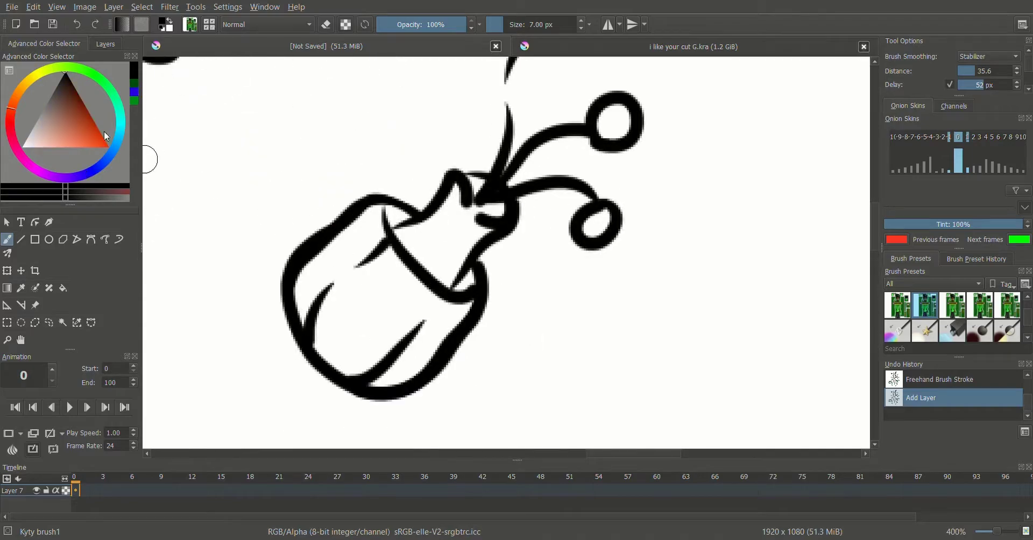
key(BackSpace)
key(ctrl+z)
scroll(377, 269, down, 2)
click(49, 288)
click(376, 306)
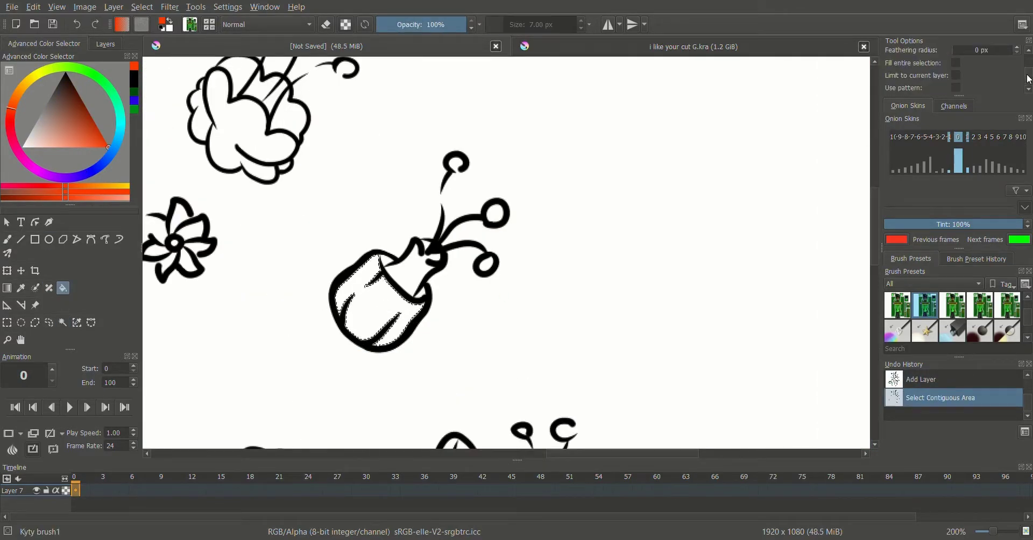
click(917, 383)
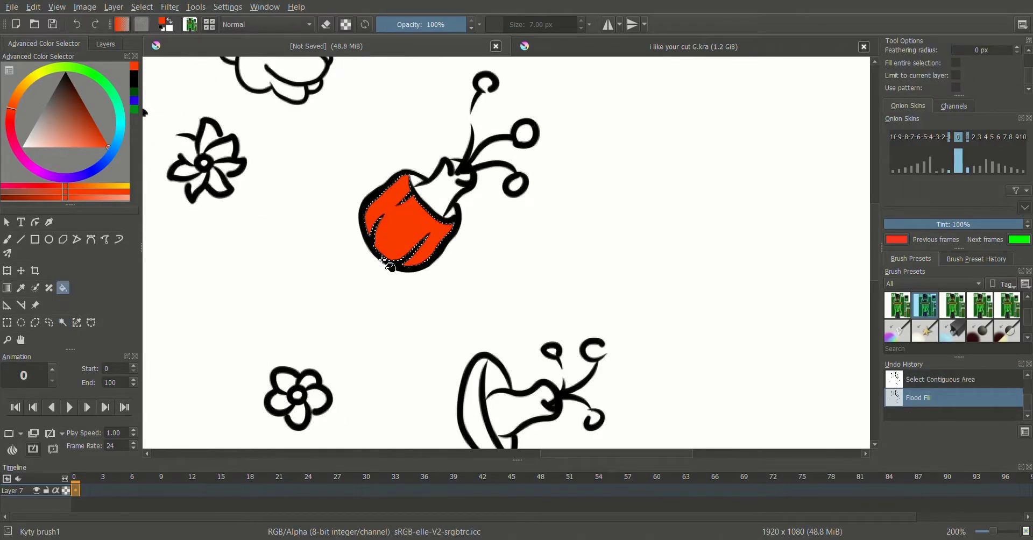
Colour the large scalloped flower beside the right ear in light to deep pink, using fills, gradients and a 6 px brush
scroll(383, 264, down, 5)
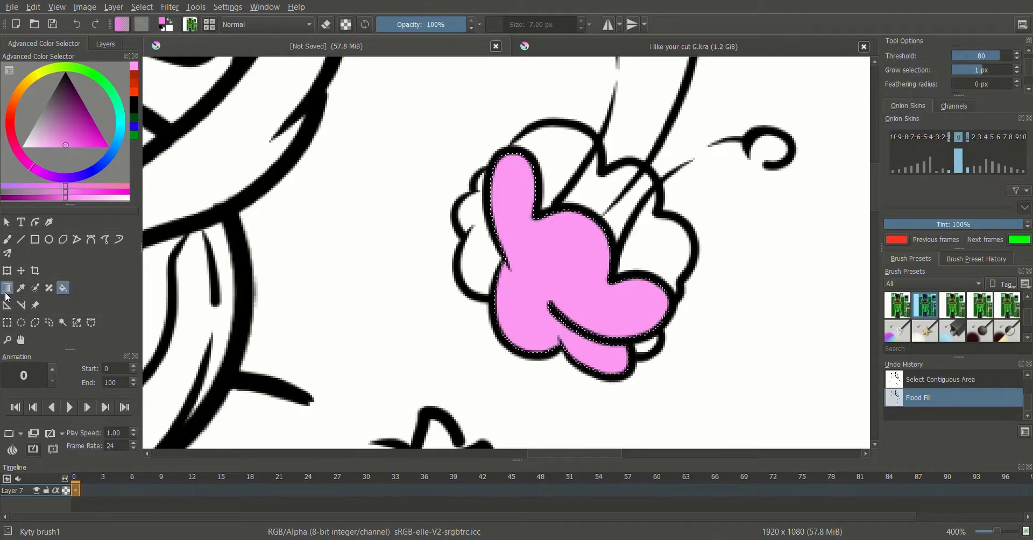
drag(555, 425, 638, 302)
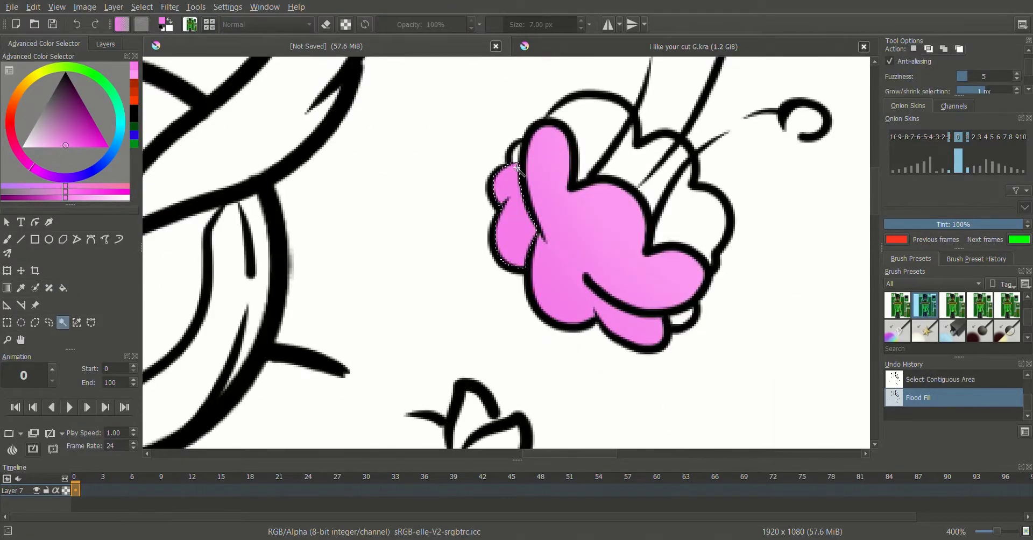
click(7, 322)
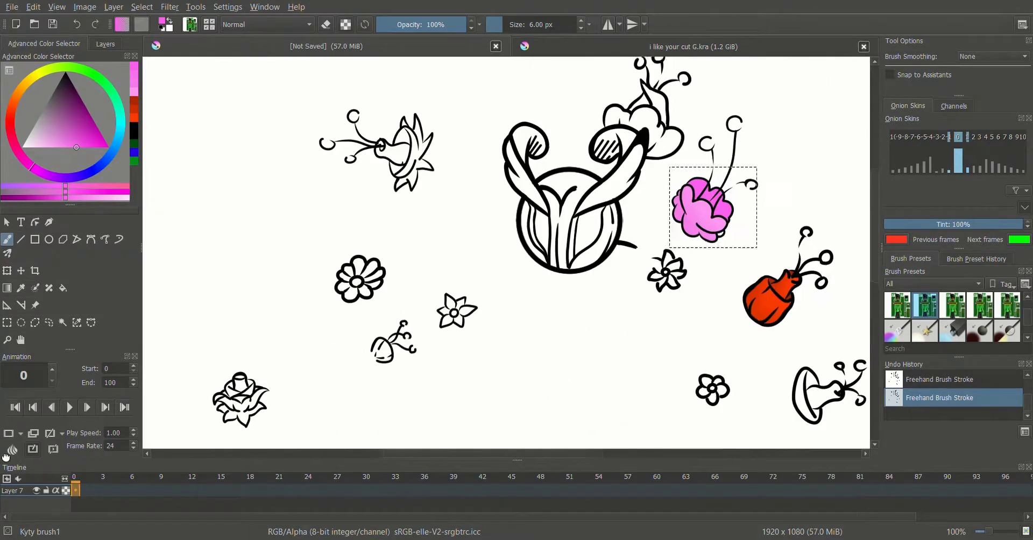
scroll(702, 210, up, 8)
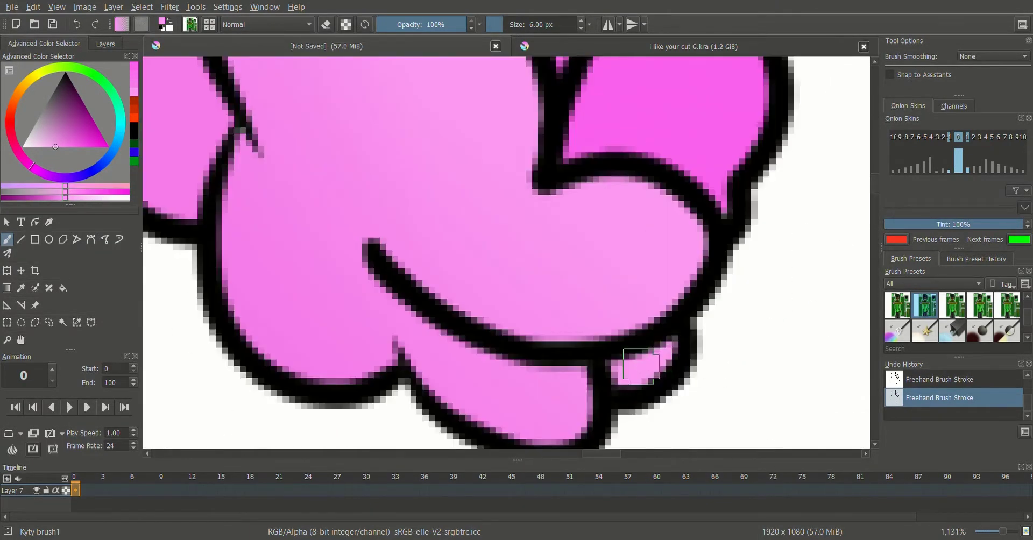
scroll(702, 210, down, 10)
Select the wide rim of the trumpet-shaped flower as a contiguous area and fill it with light violet
click(7, 323)
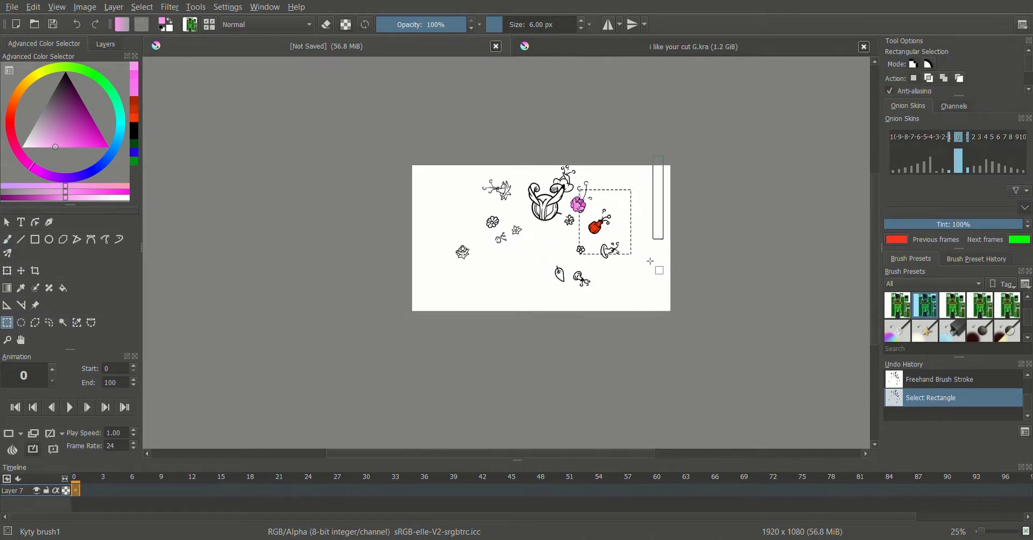
drag(144, 121, 728, 446)
click(63, 323)
scroll(566, 315, up, 1)
click(566, 315)
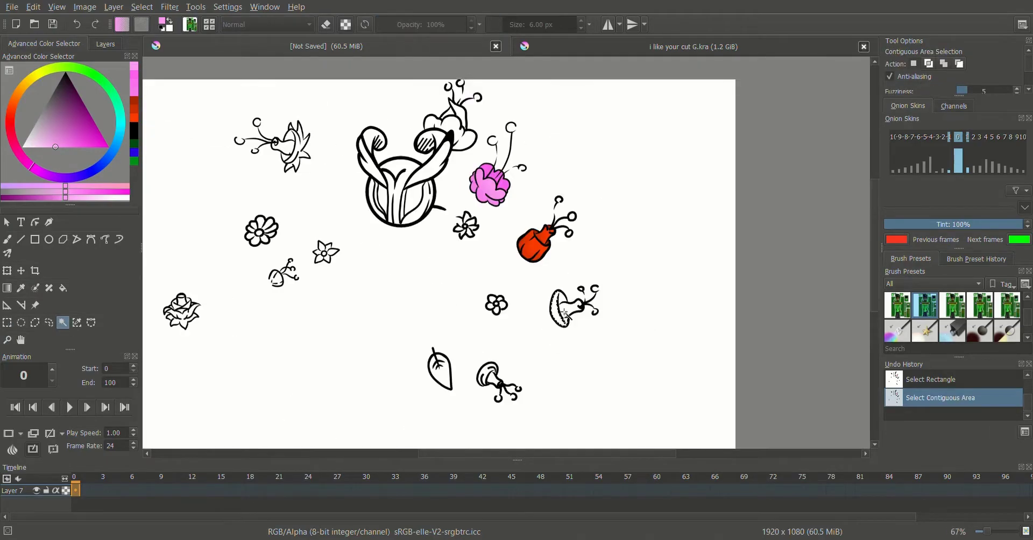
click(86, 175)
click(63, 288)
key(ctrl+equal)
key(ctrl+equal)
key(ctrl+equal)
key(shift+BackSpace)
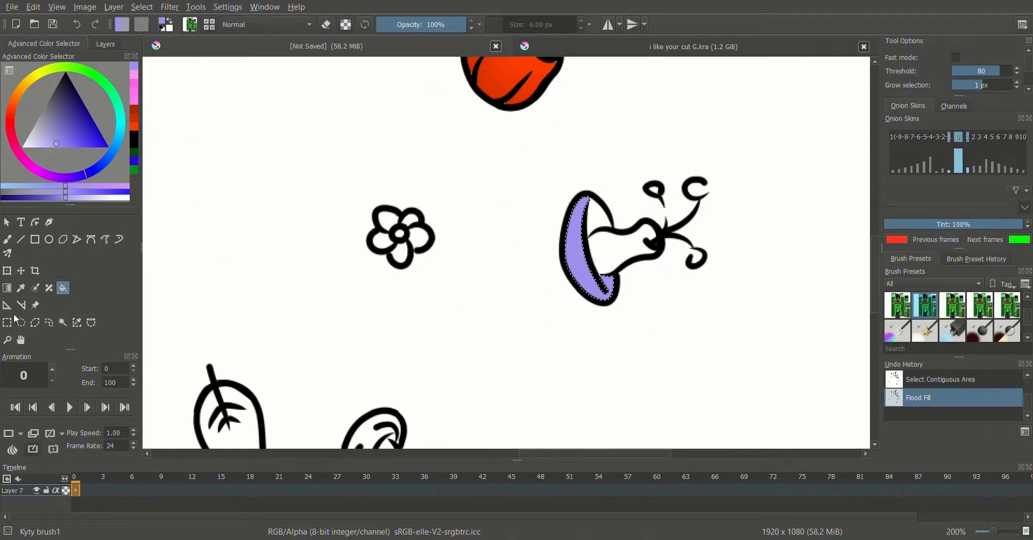
Paint the rest of the trumpet-shaped flower light violet with a 6 px brush and shade its rim slightly darker
click(7, 240)
scroll(443, 214, up, 5)
mouse_move(509, 323)
mouse_down()
mouse_move(495, 264)
mouse_move(534, 300)
mouse_up()
scroll(688, 320, down, 2)
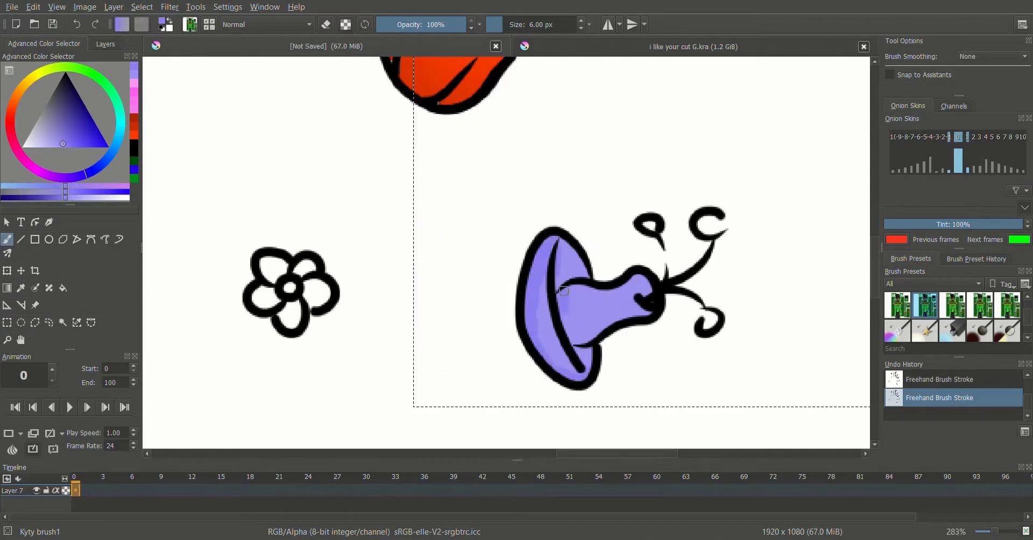
Shade the back of the trumpet-shaped flower's rim, above its neck, in a deeper violet with the 6 px brush
scroll(608, 293, up, 2)
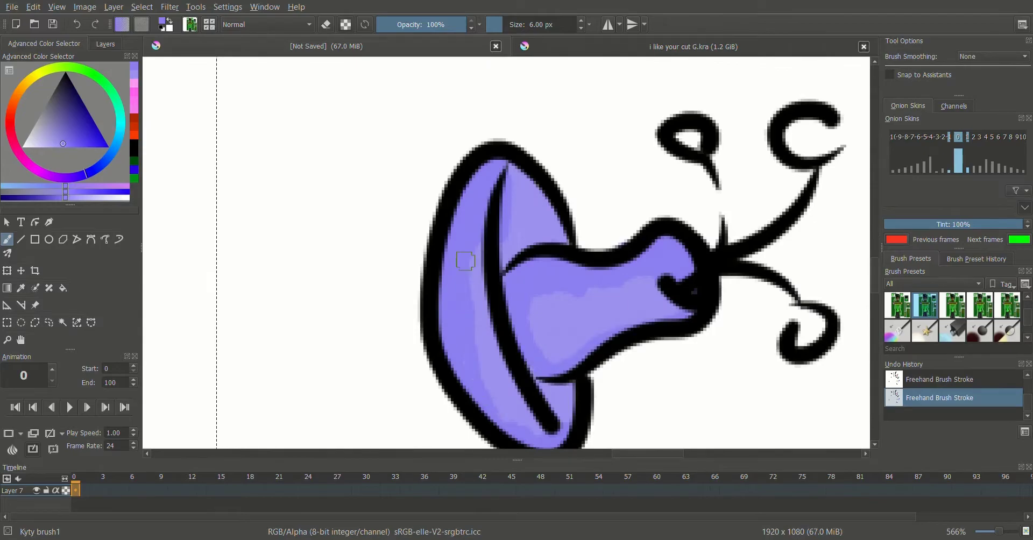
click(77, 146)
drag(510, 185, 504, 266)
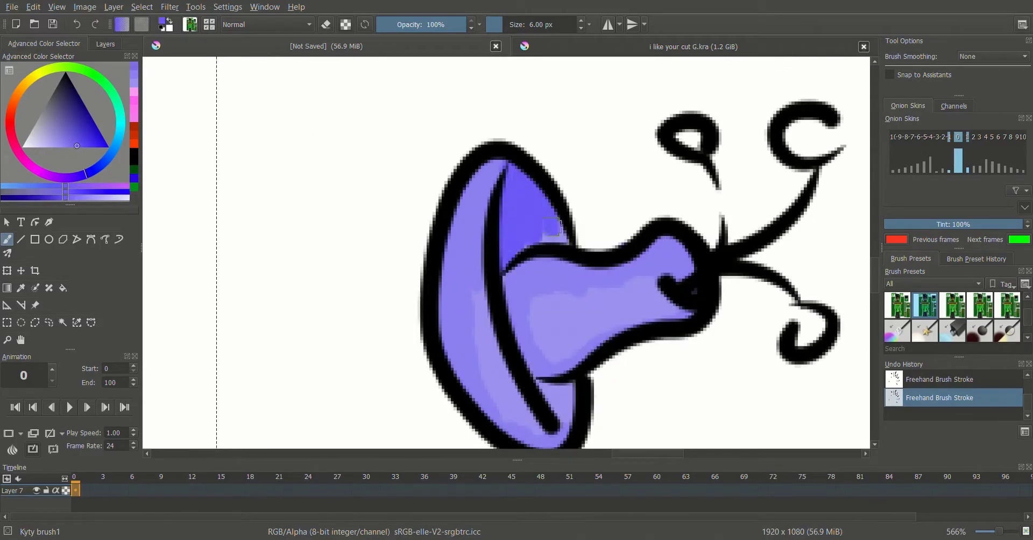
scroll(504, 259, up, 2)
Replace the current selection with a rectangular one enclosing the entire canvas and all the flowers
scroll(581, 280, down, 8)
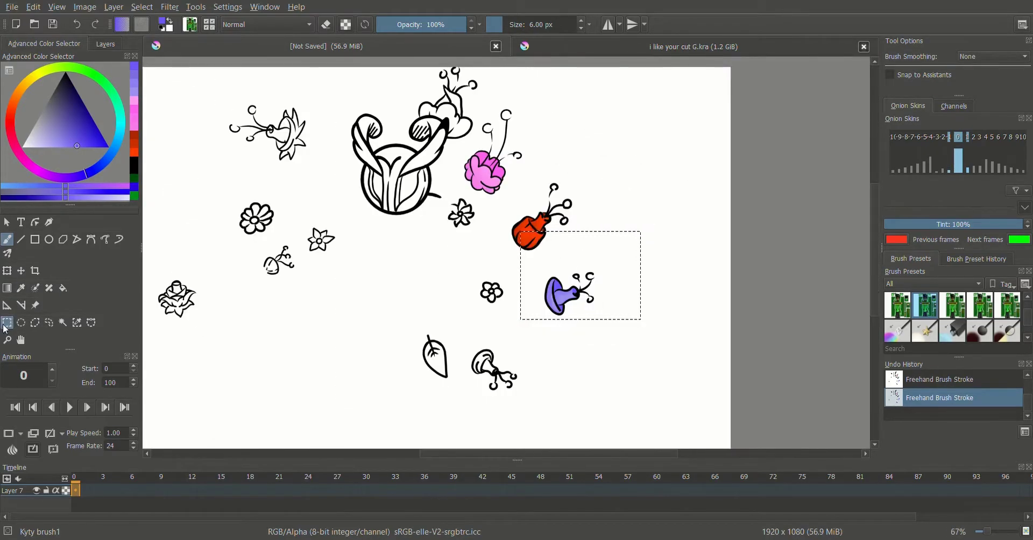
scroll(377, 258, down, 3)
drag(166, 145, 627, 371)
Paint the rose's central bud and upper petals orange-red with a 6 px brush
click(78, 194)
key(b)
scroll(263, 223, up, 3)
mouse_move(462, 226)
mouse_down()
mouse_move(511, 274)
mouse_move(554, 216)
mouse_move(468, 129)
mouse_move(483, 89)
mouse_up()
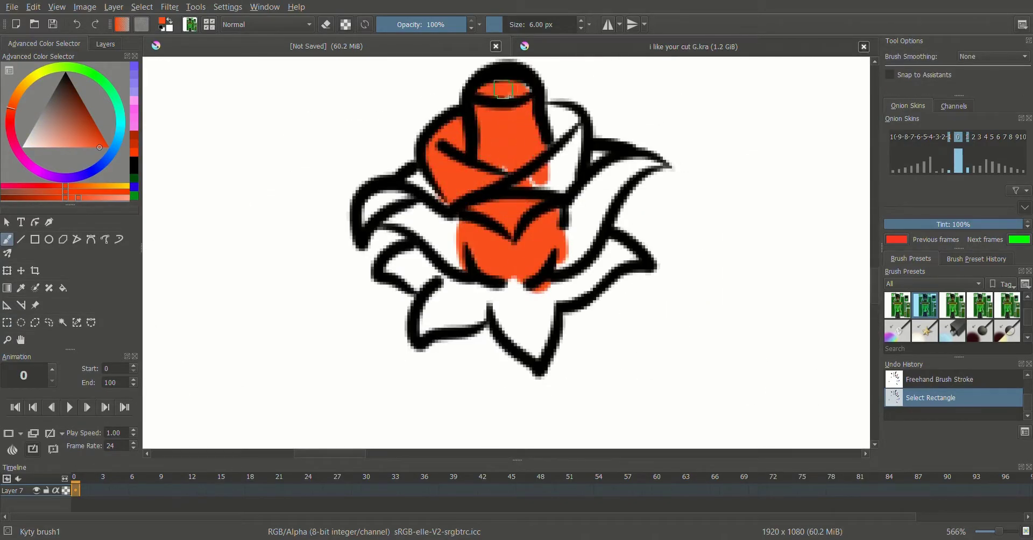
drag(432, 178, 442, 190)
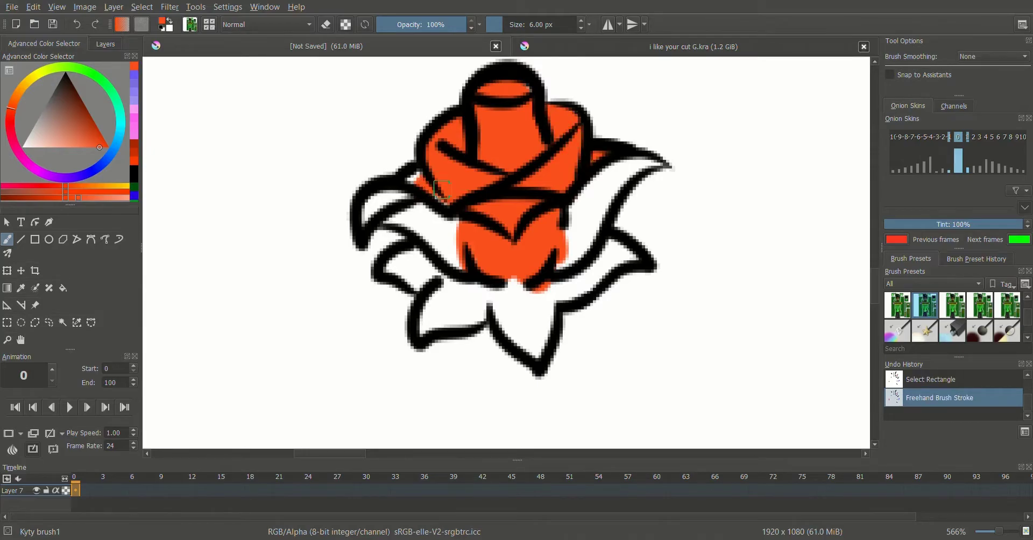
Cover the rose's outer side petals and pointed lower petals with the same orange-red
drag(460, 259, 410, 210)
scroll(424, 174, down, 2)
scroll(484, 226, up, 2)
mouse_move(579, 286)
mouse_down()
mouse_move(586, 250)
mouse_move(624, 212)
mouse_up()
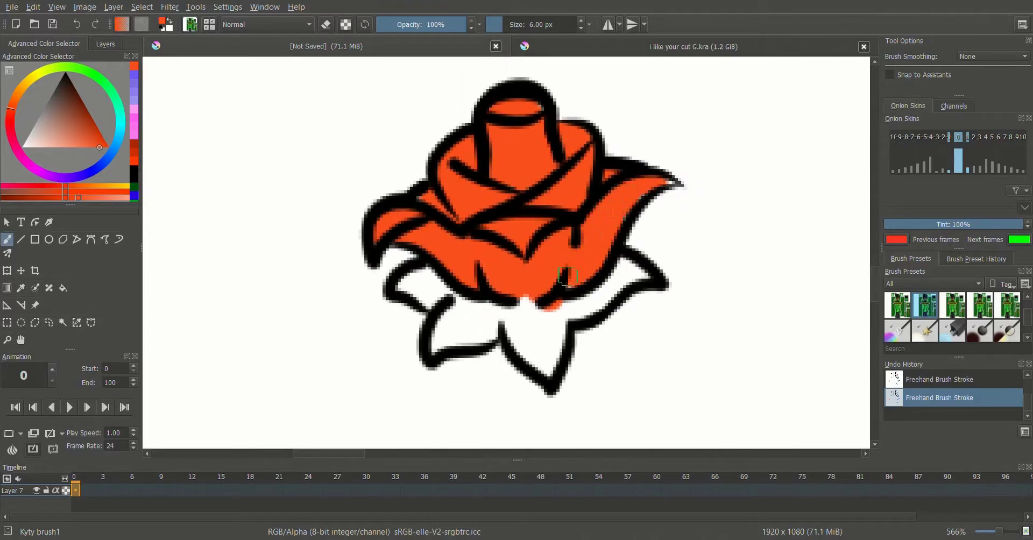
drag(624, 265, 513, 330)
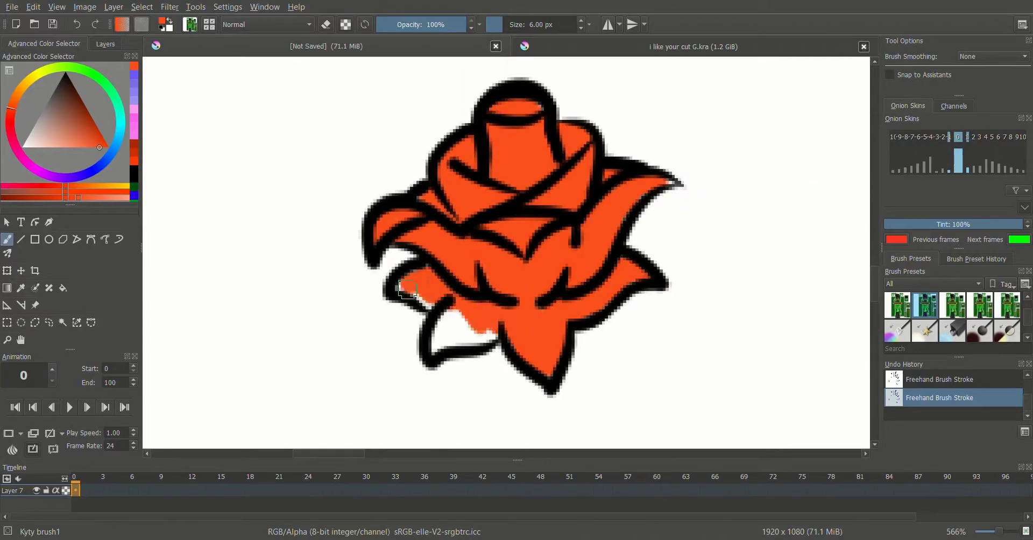
scroll(459, 327, up, 2)
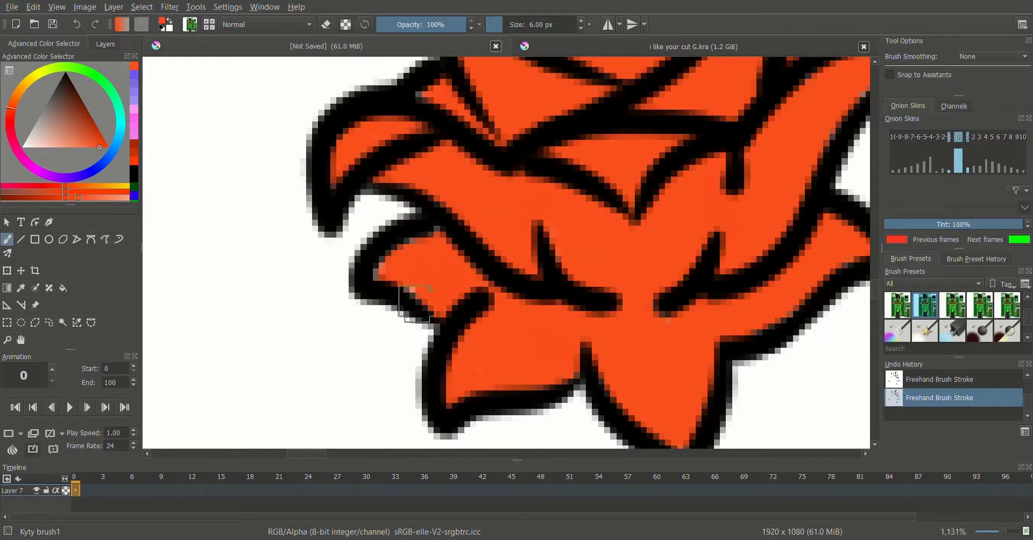
Shade the bud and petals of the rose with a slightly darker red-orange, using the 6 px brush
click(103, 138)
scroll(484, 247, down, 2)
drag(403, 108, 391, 184)
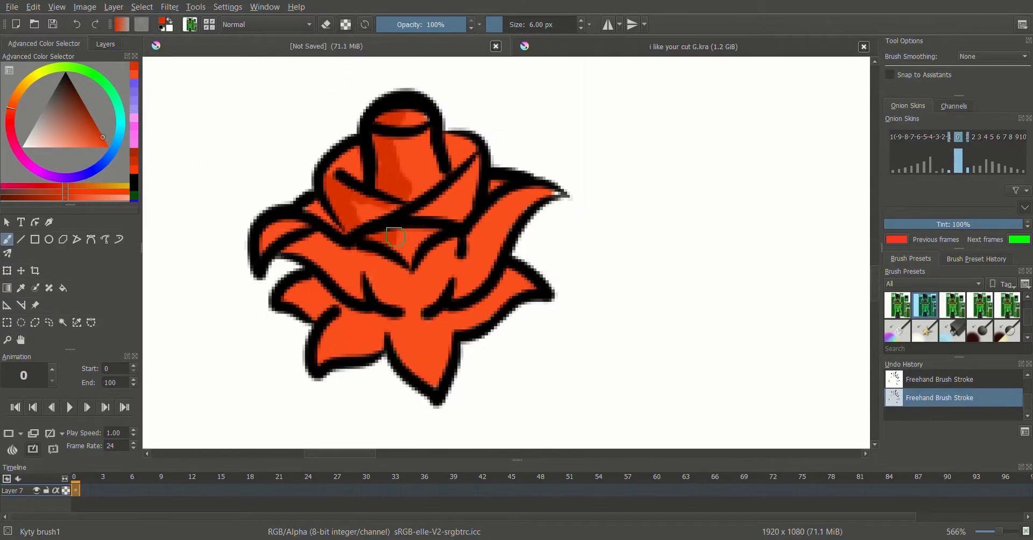
mouse_move(386, 238)
mouse_down()
mouse_move(393, 292)
mouse_move(335, 246)
mouse_up()
scroll(329, 318, down, 5)
scroll(344, 312, up, 6)
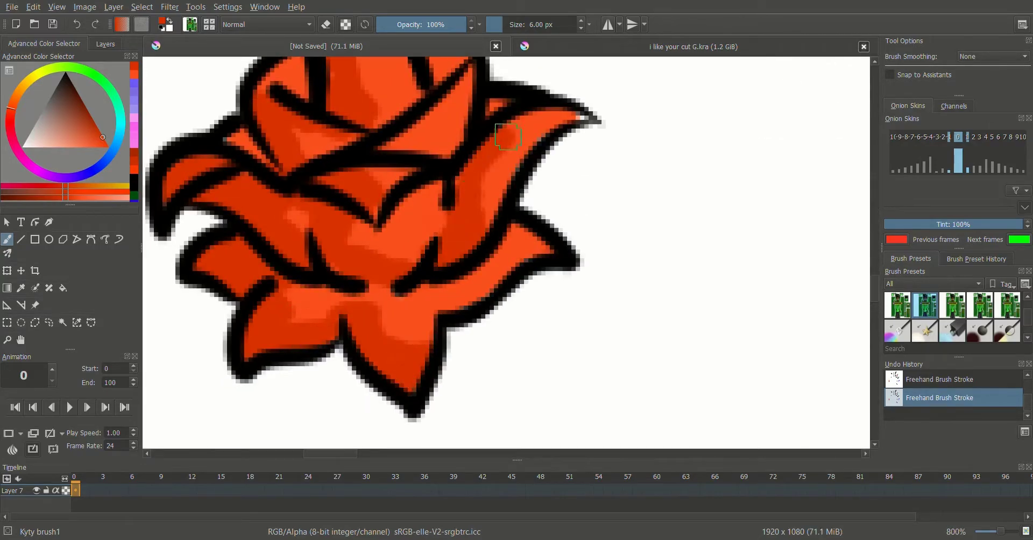
Add deeper dark red shadows to the rose's recessed petals behind the central bud
click(97, 128)
drag(231, 164, 312, 224)
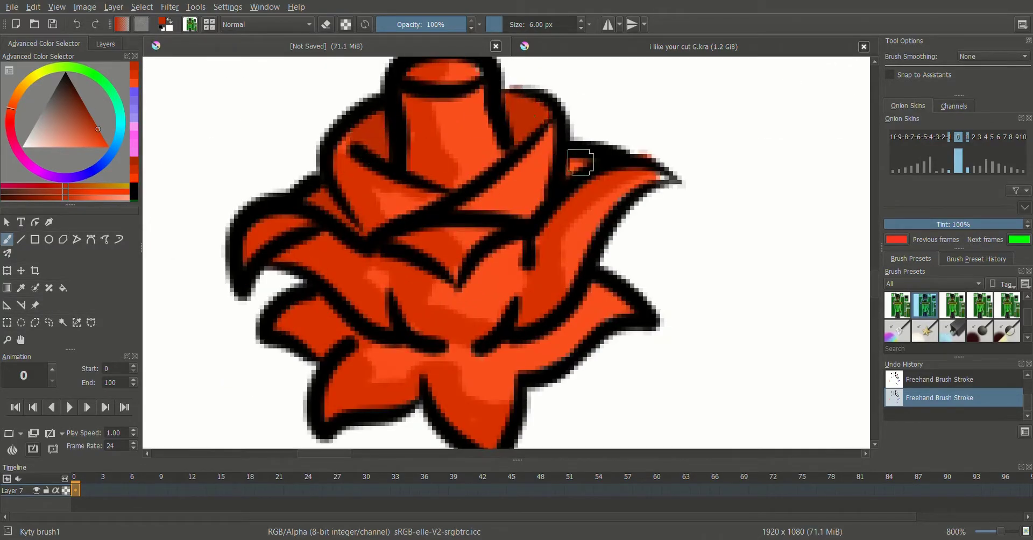
scroll(484, 178, down, 10)
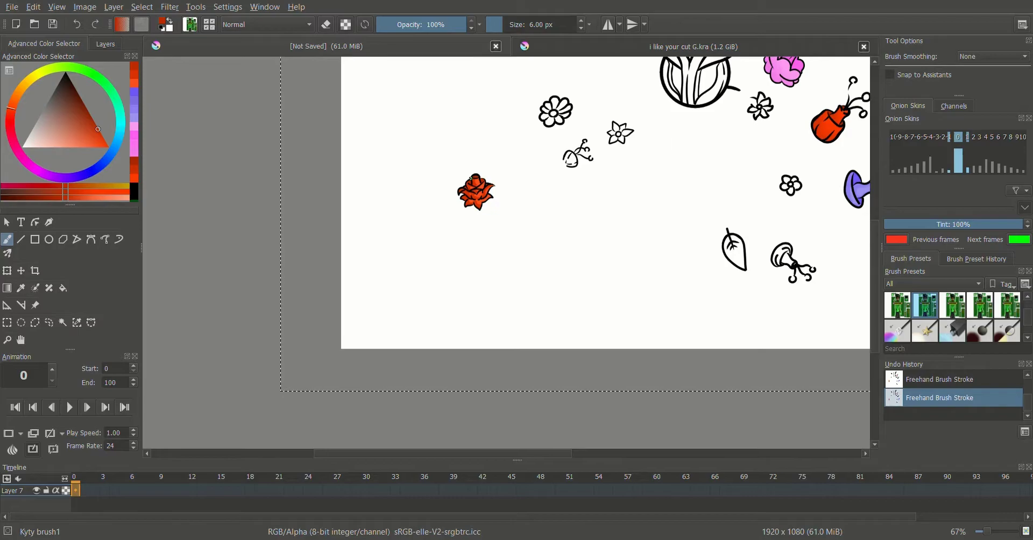
Pick a golden yellow and flood fill the spiky trumpet-like flower at the upper left of the canvas, undoing the misplaced fill
click(79, 147)
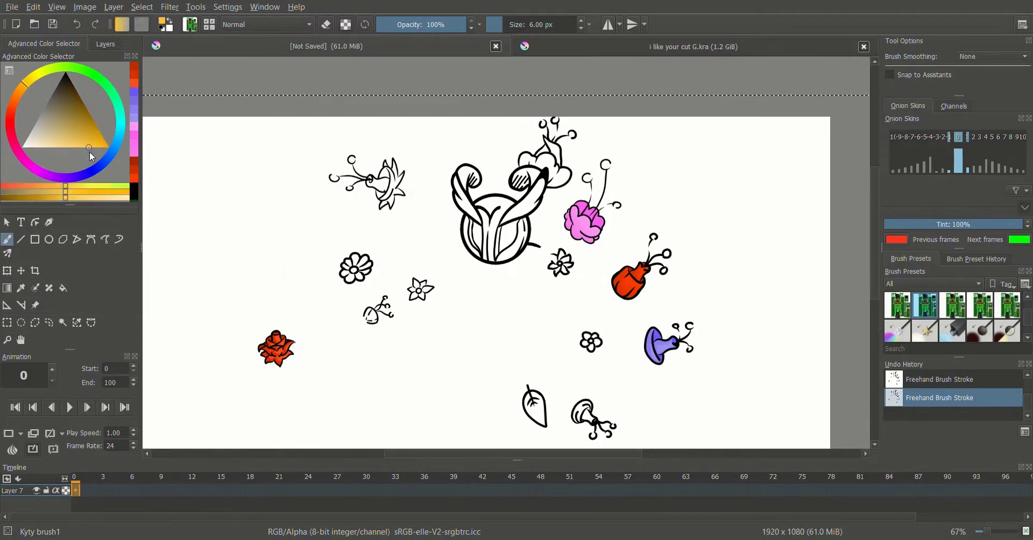
key(f)
scroll(397, 183, up, 6)
click(397, 183)
key(ctrl+z)
click(302, 178)
Paint the remaining rim and pointed petals of the spiky flower golden yellow with a 6 px brush
scroll(475, 175, up, 3)
key(b)
mouse_move(475, 175)
mouse_down()
mouse_move(480, 116)
mouse_move(576, 212)
mouse_up()
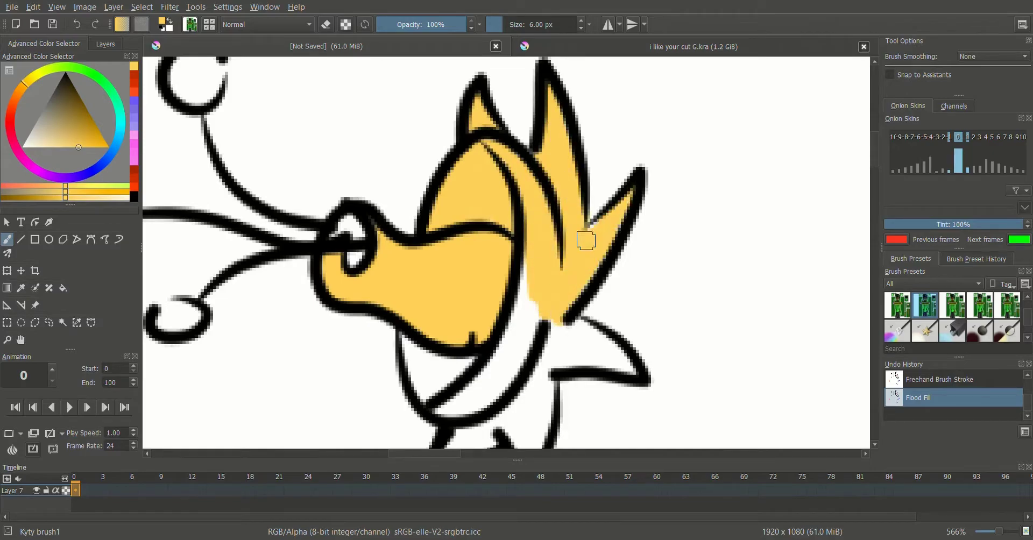
scroll(593, 235, down, 10)
scroll(618, 228, up, 8)
mouse_move(592, 172)
mouse_down()
mouse_move(565, 260)
mouse_move(431, 330)
mouse_move(463, 323)
mouse_up()
scroll(570, 275, down, 3)
scroll(570, 275, up, 4)
drag(495, 162, 403, 242)
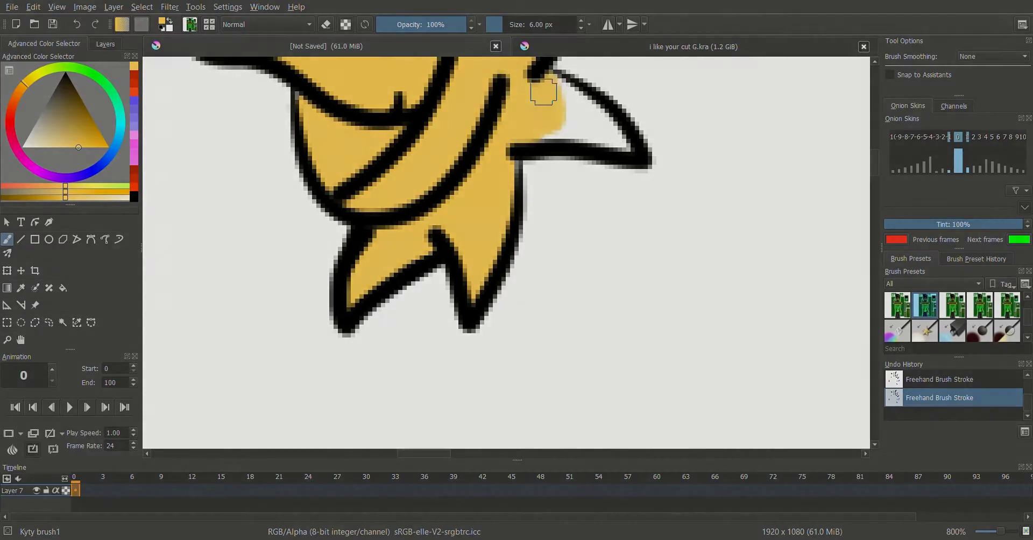